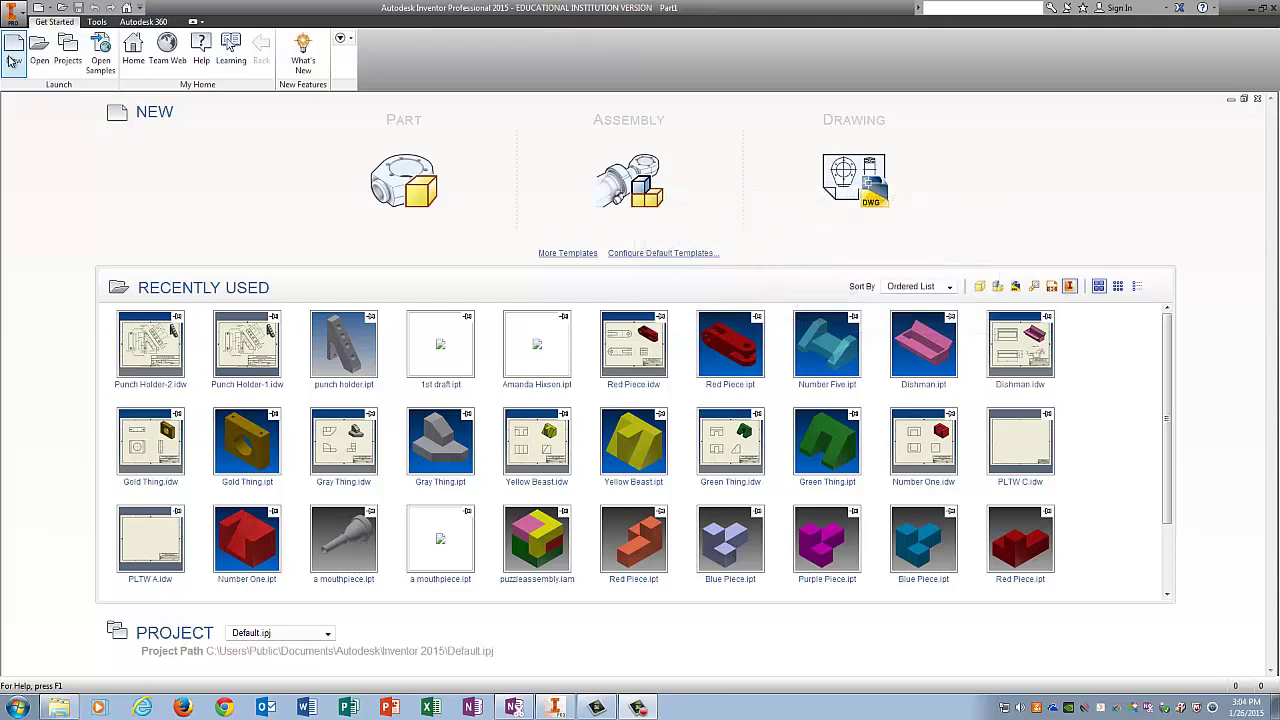
- Create a new part from the Standard.ipt template and start a 2D sketch on the XY plane
left_click(13, 52)
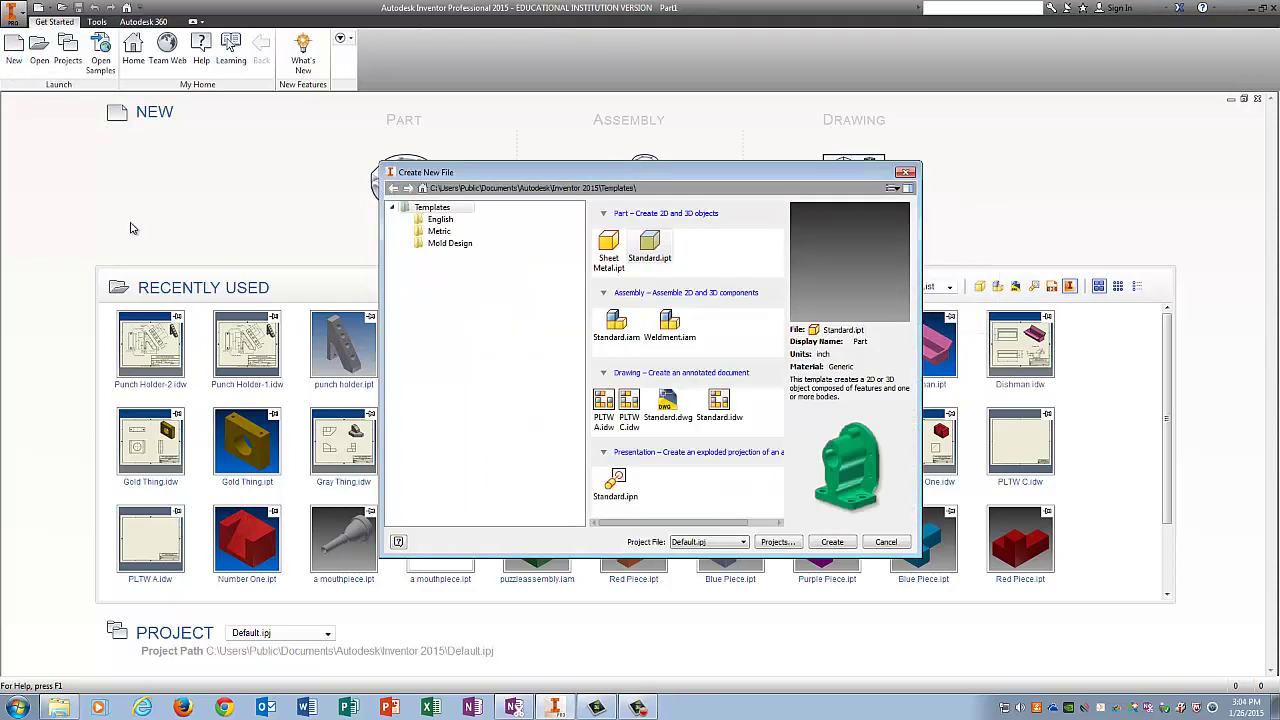
left_click(831, 541)
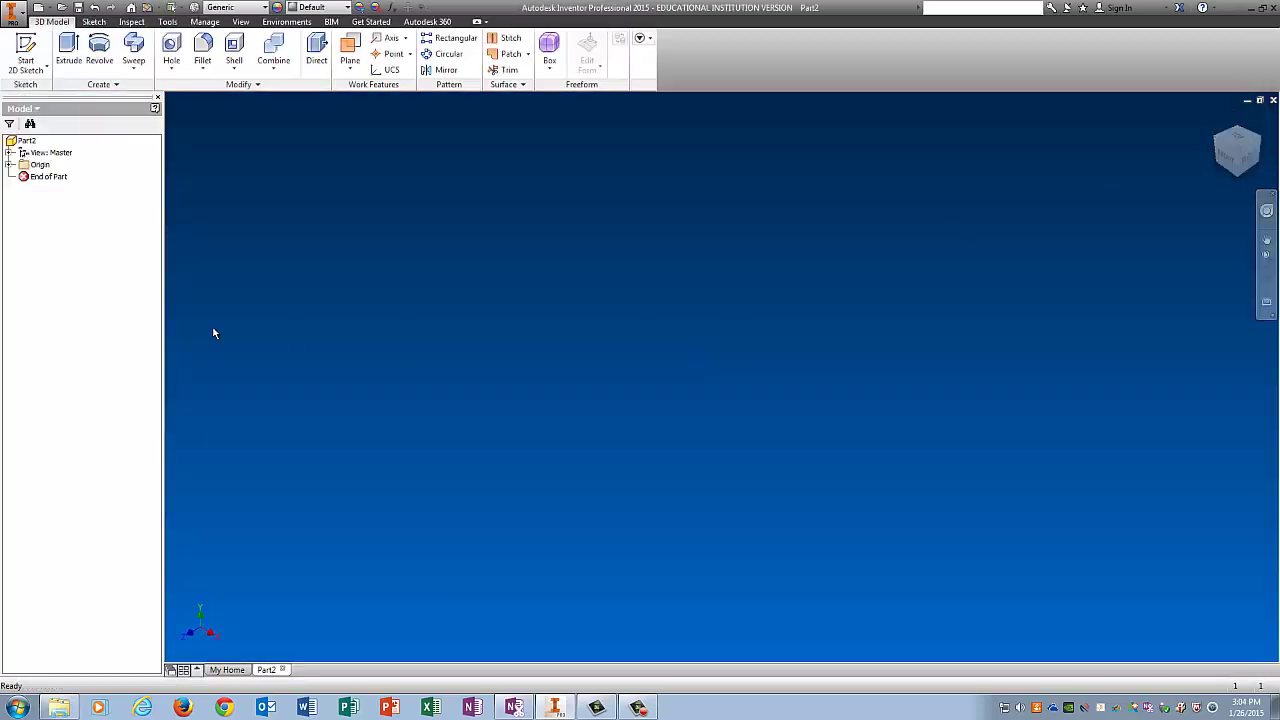
left_click(10, 165)
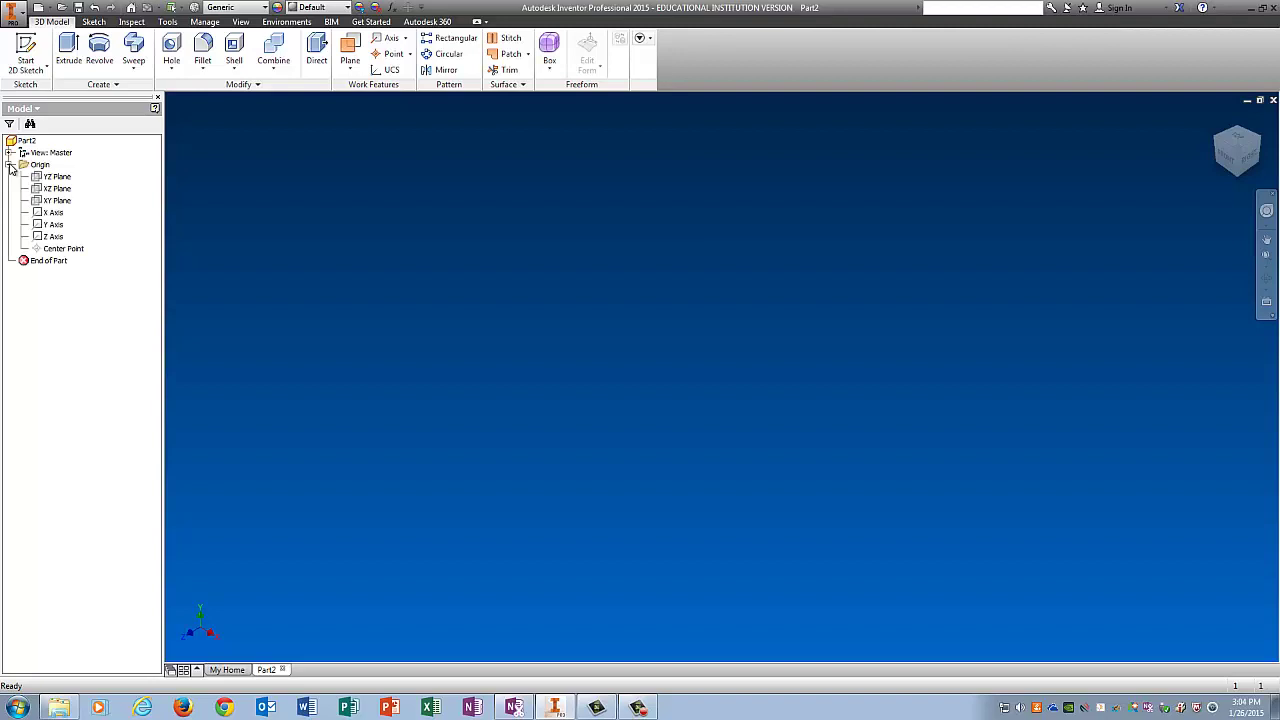
left_click(56, 204)
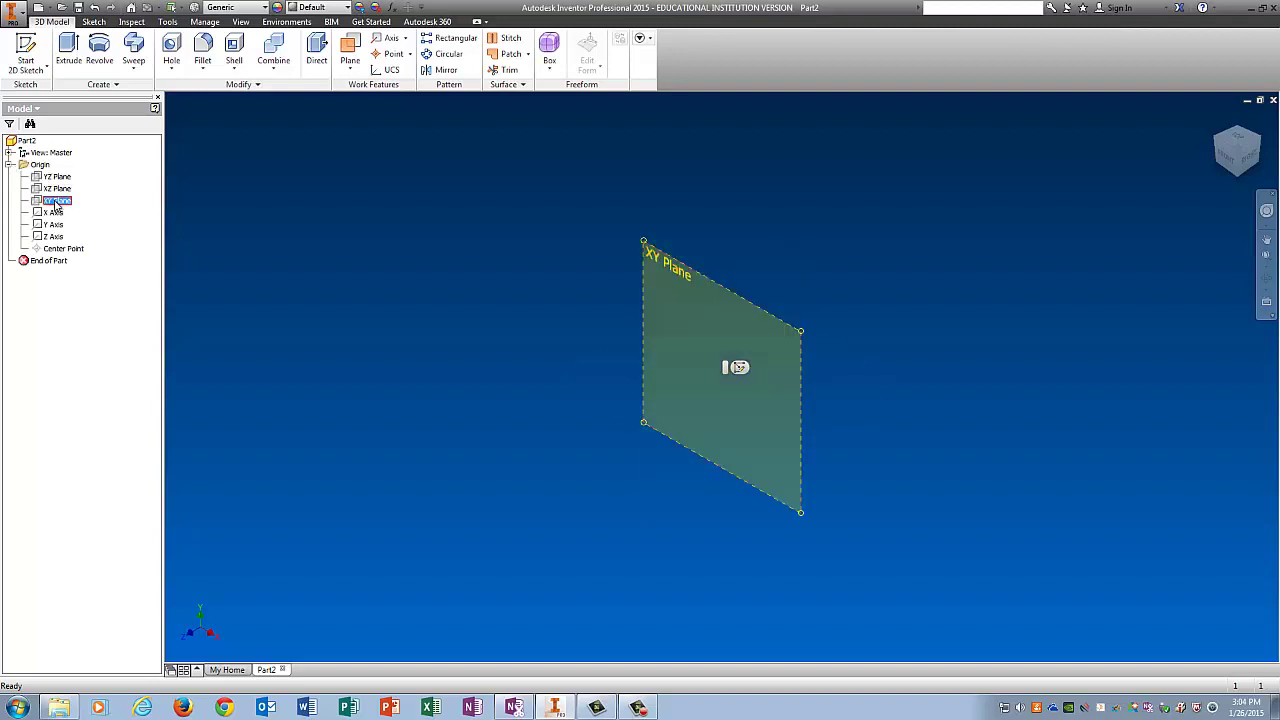
left_click(27, 48)
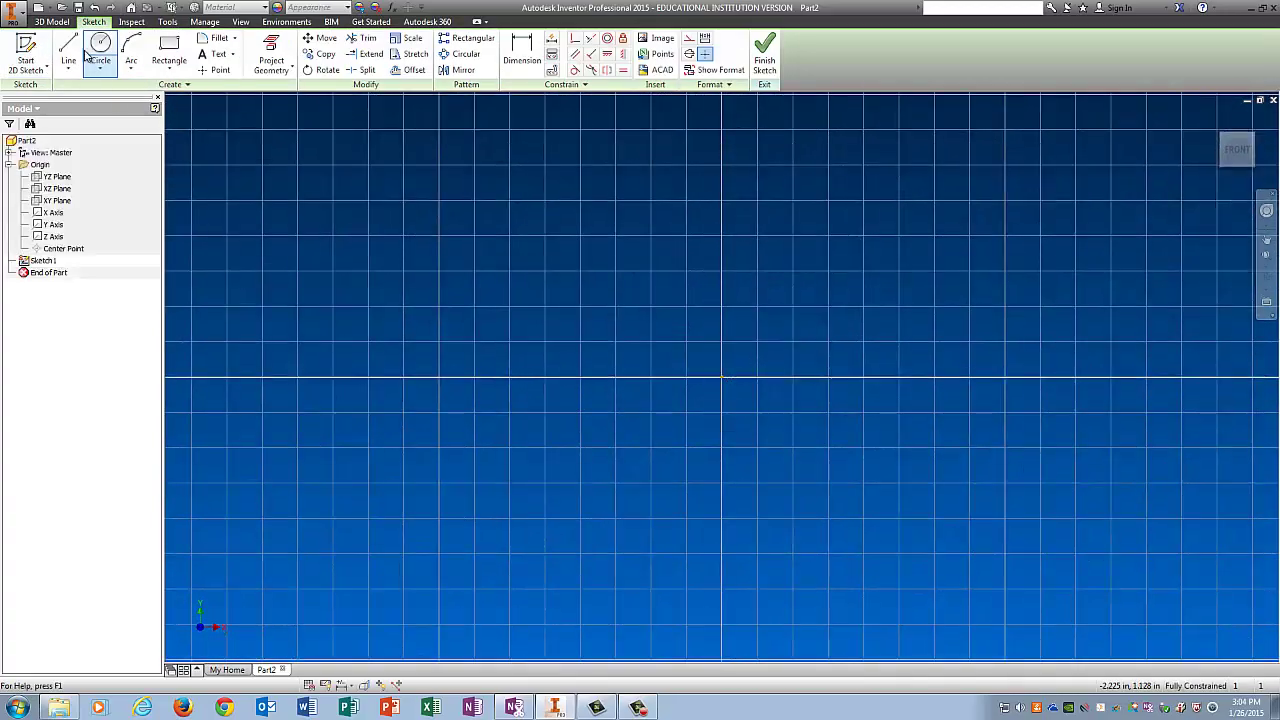
- Sketch a closed two-legged line profile about 1.4 in wide and 1.55 in tall, with a vertical left leg and a slanted right leg
left_click(68, 48)
left_click(455, 178)
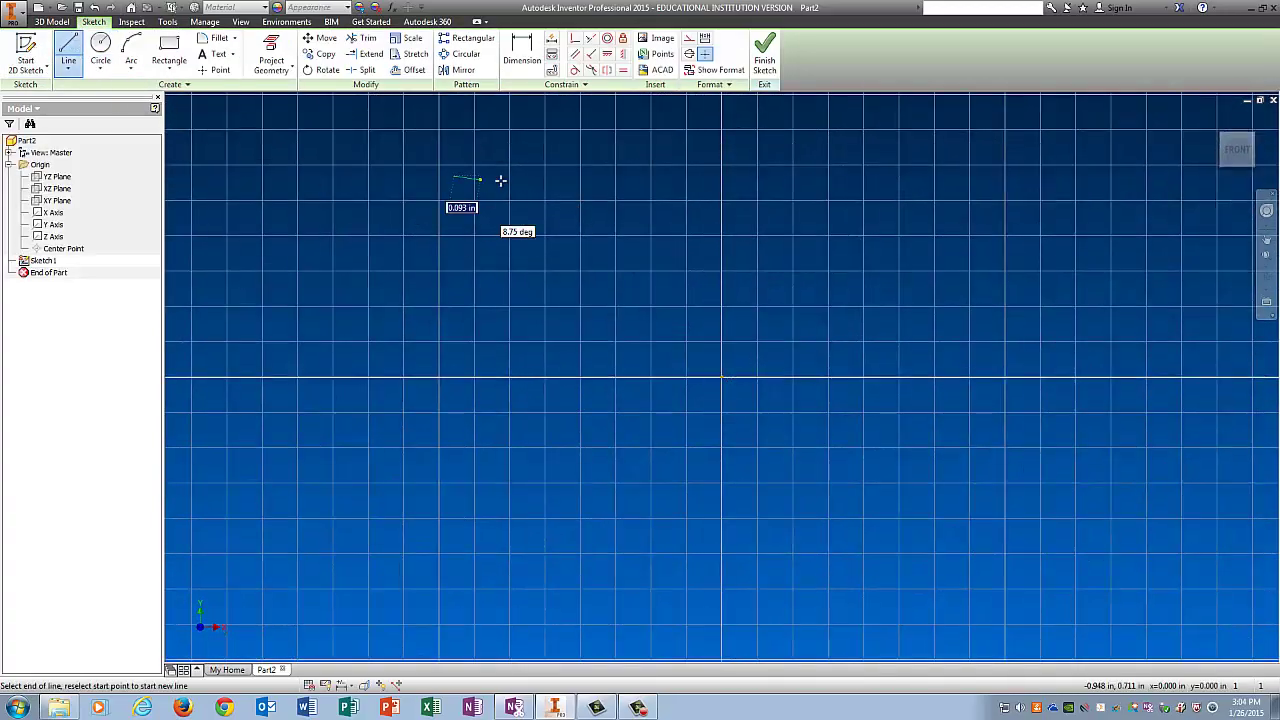
left_click(602, 177)
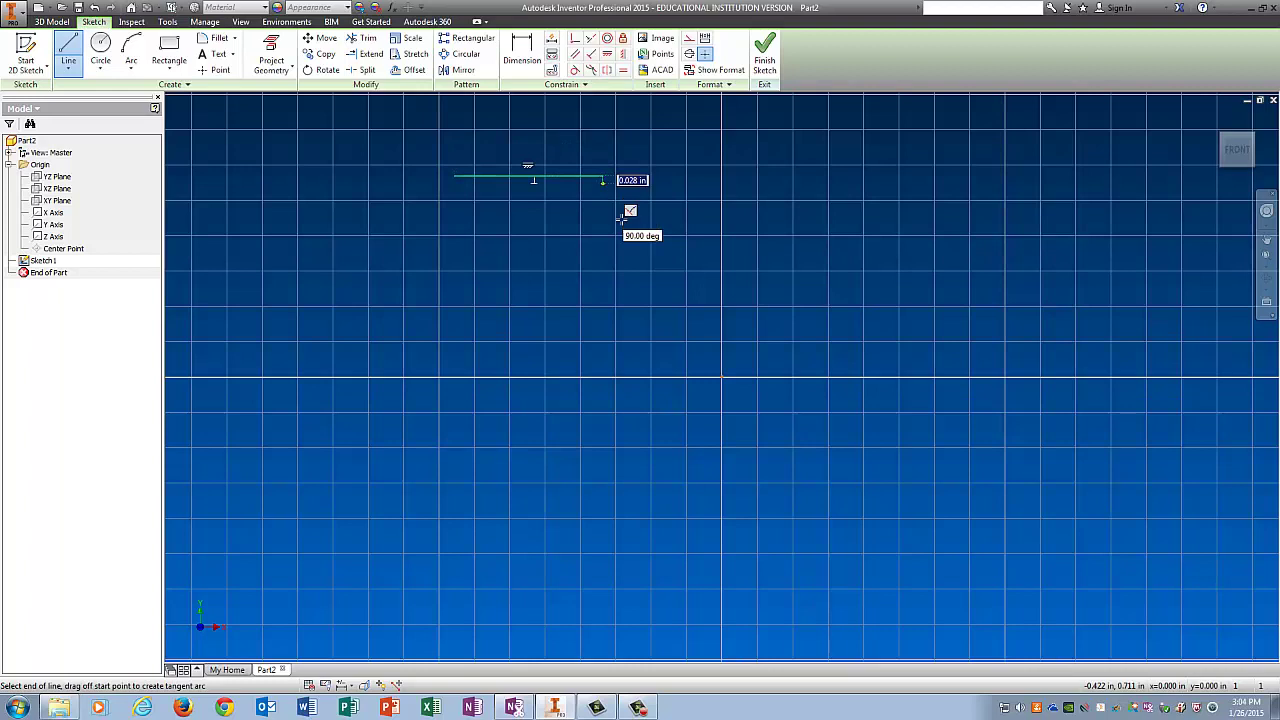
left_click(850, 498)
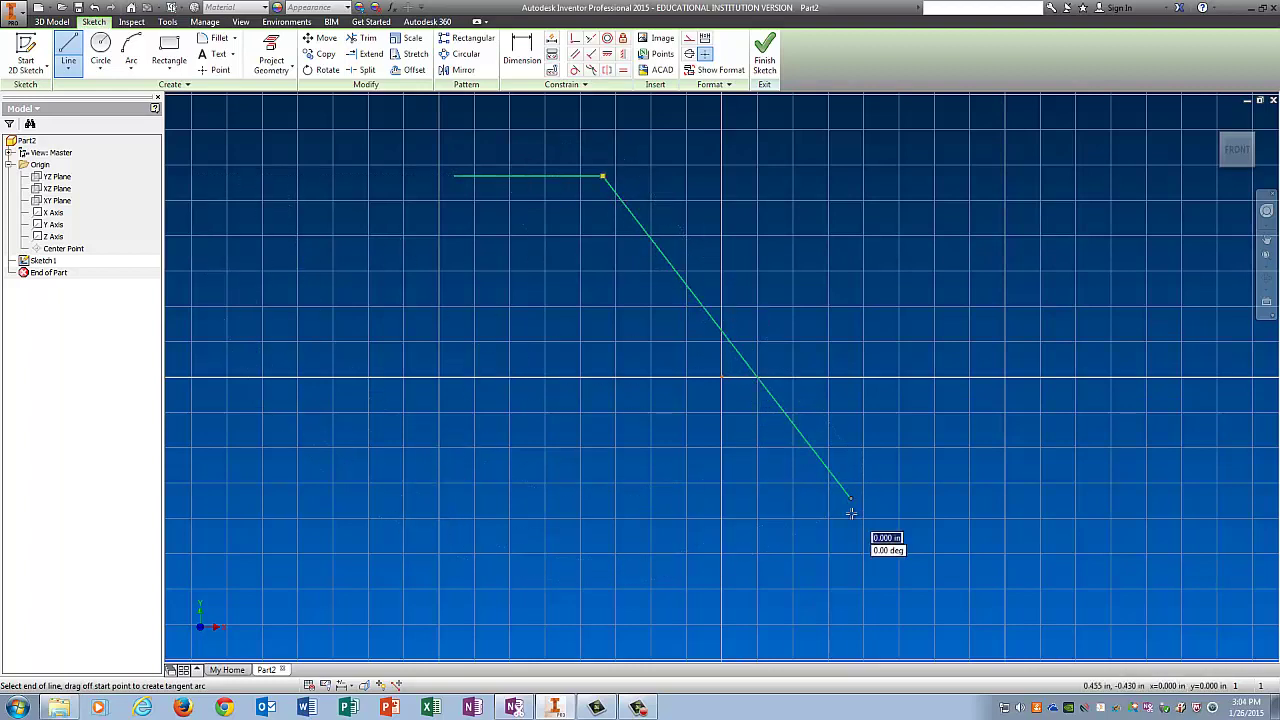
left_click(849, 596)
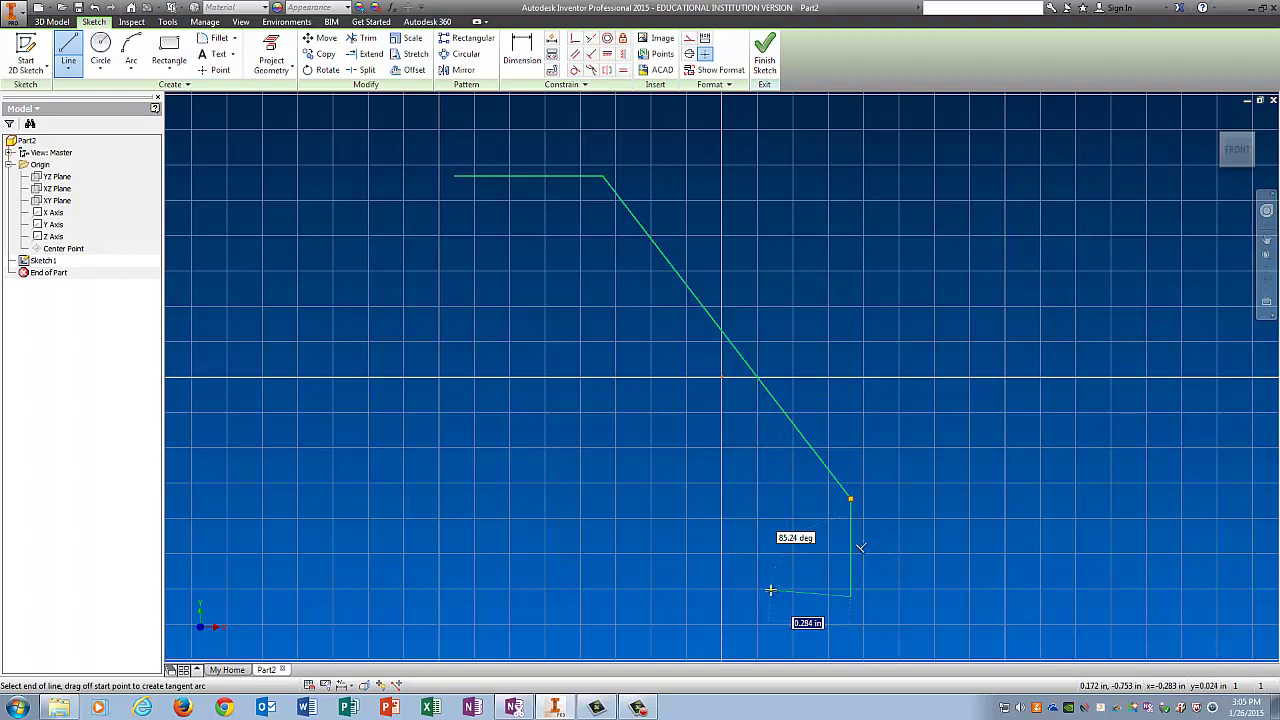
left_click(733, 596)
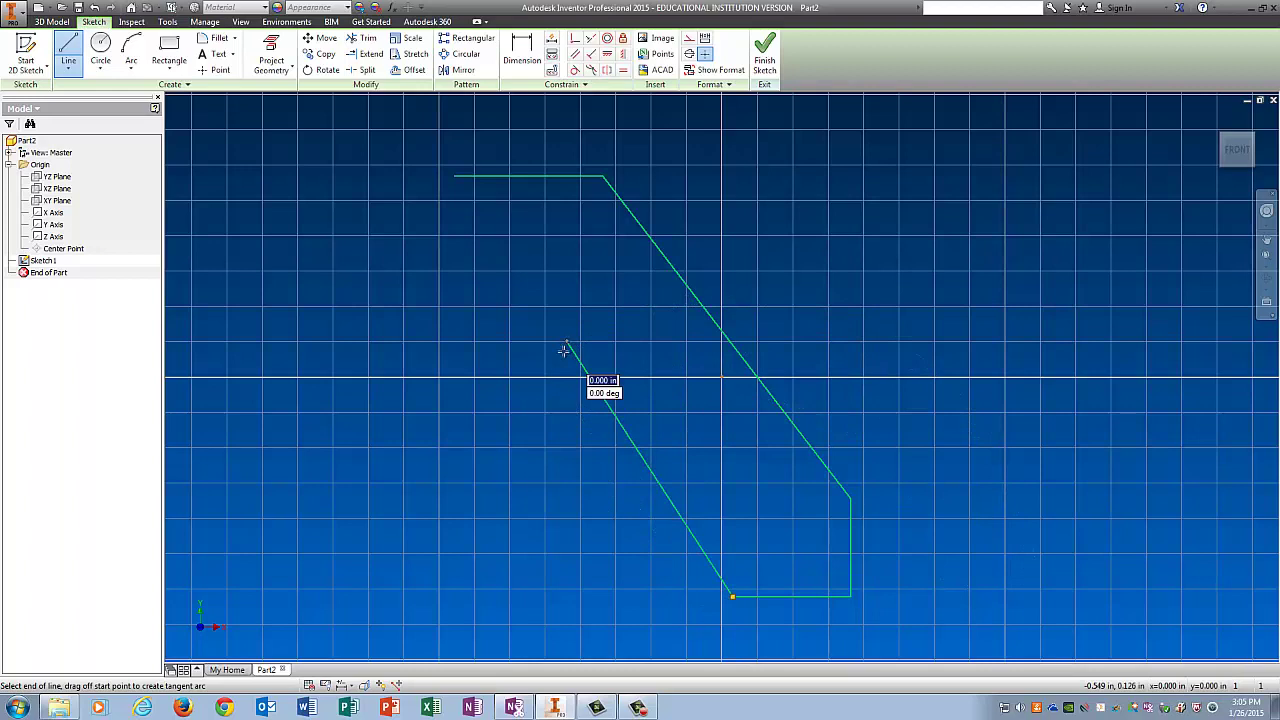
left_click(566, 344)
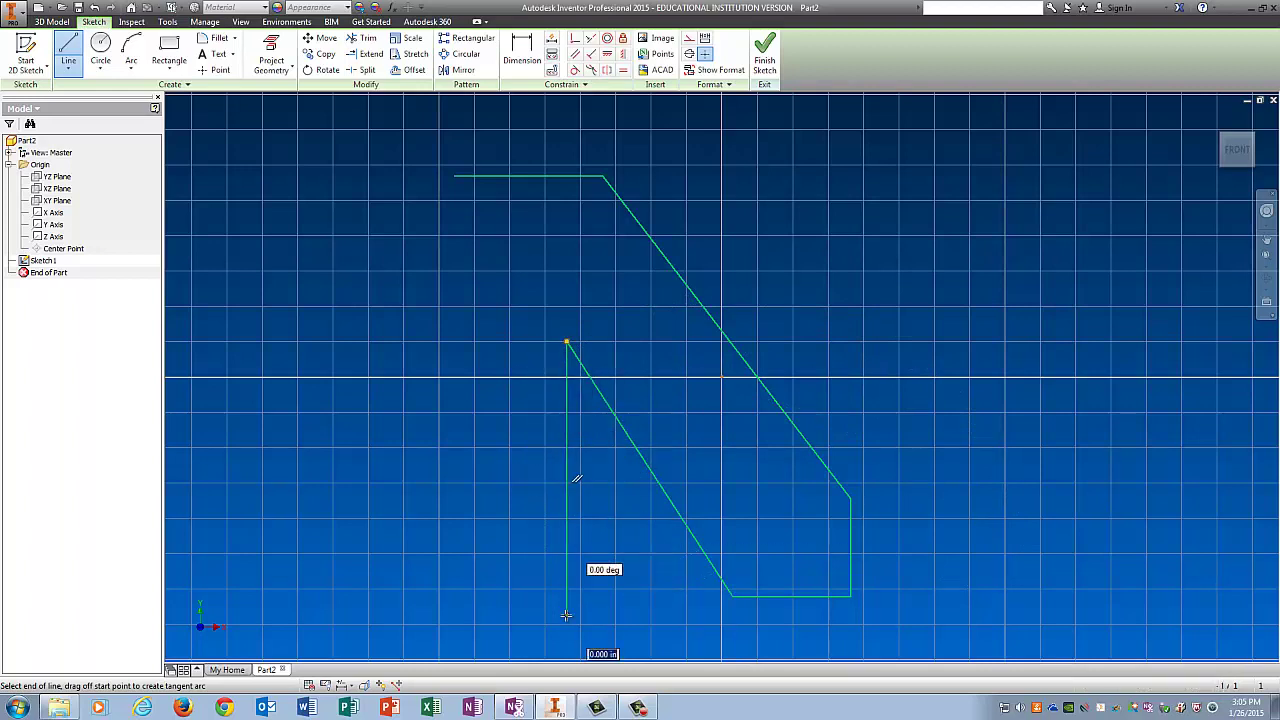
left_click(453, 617)
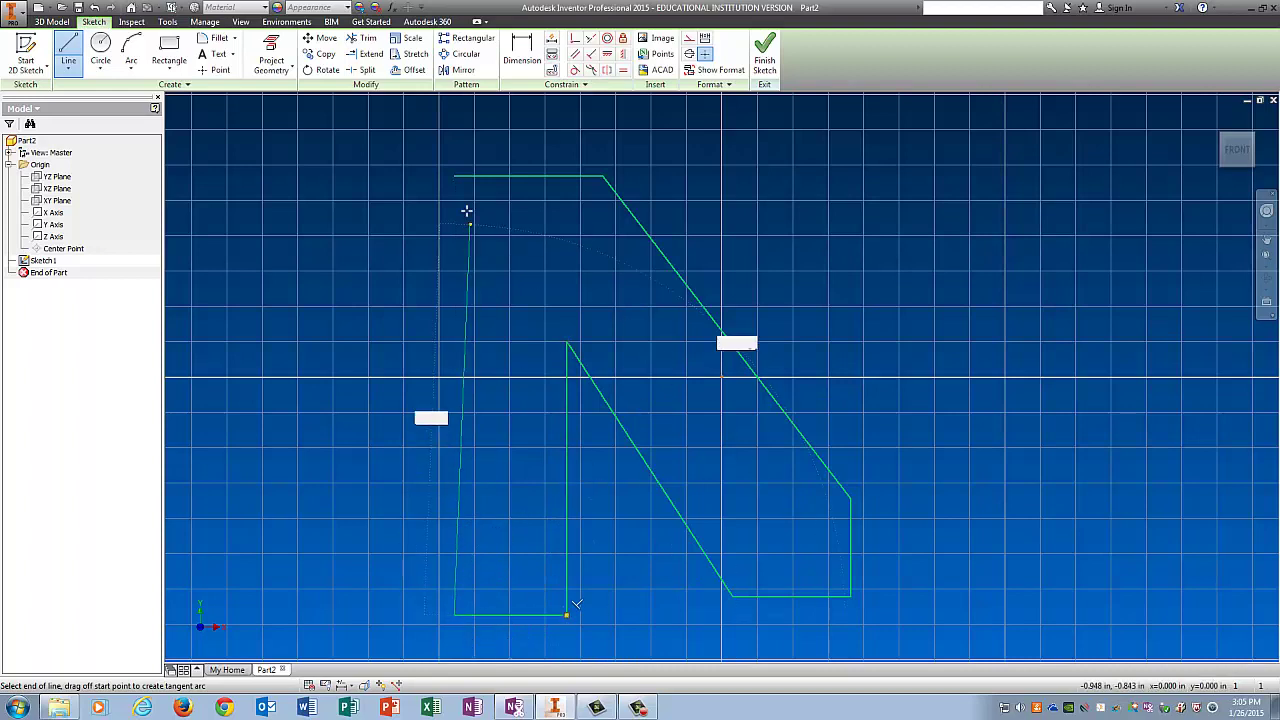
left_click(453, 177)
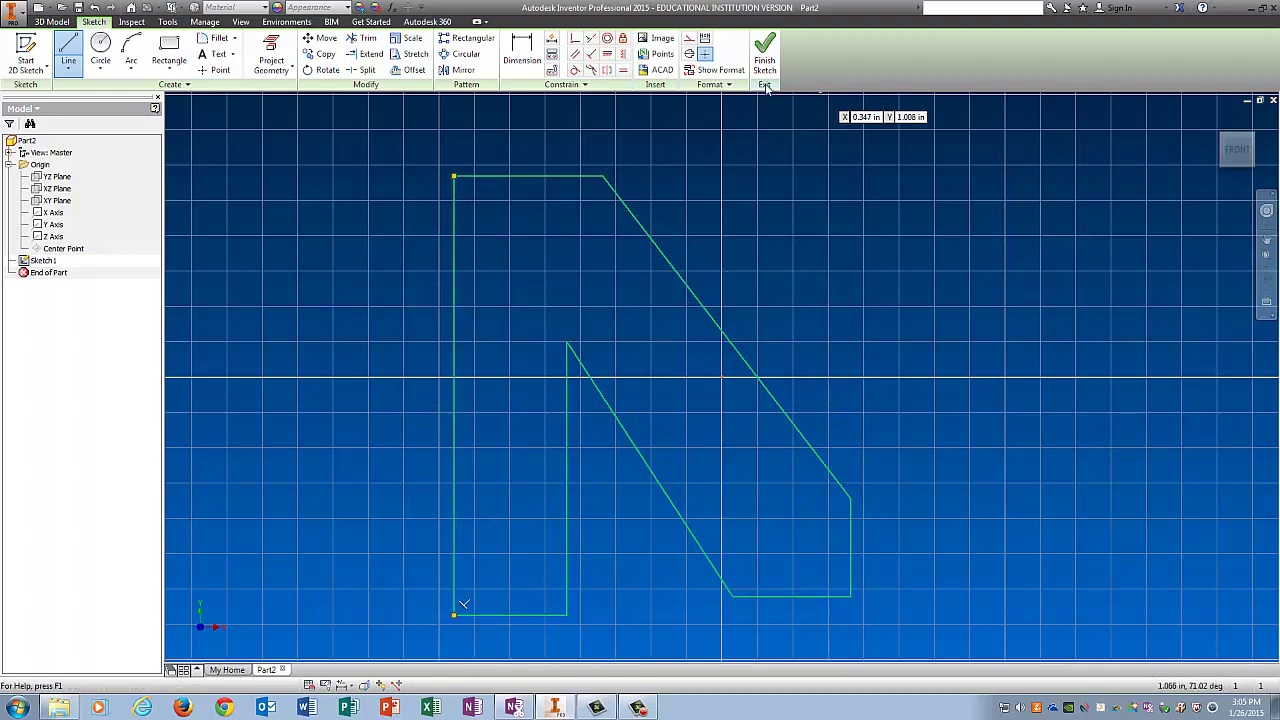
- Dimension the profile's overall width between the left edge and the short right vertical edge as 1.5 in
left_click(522, 48)
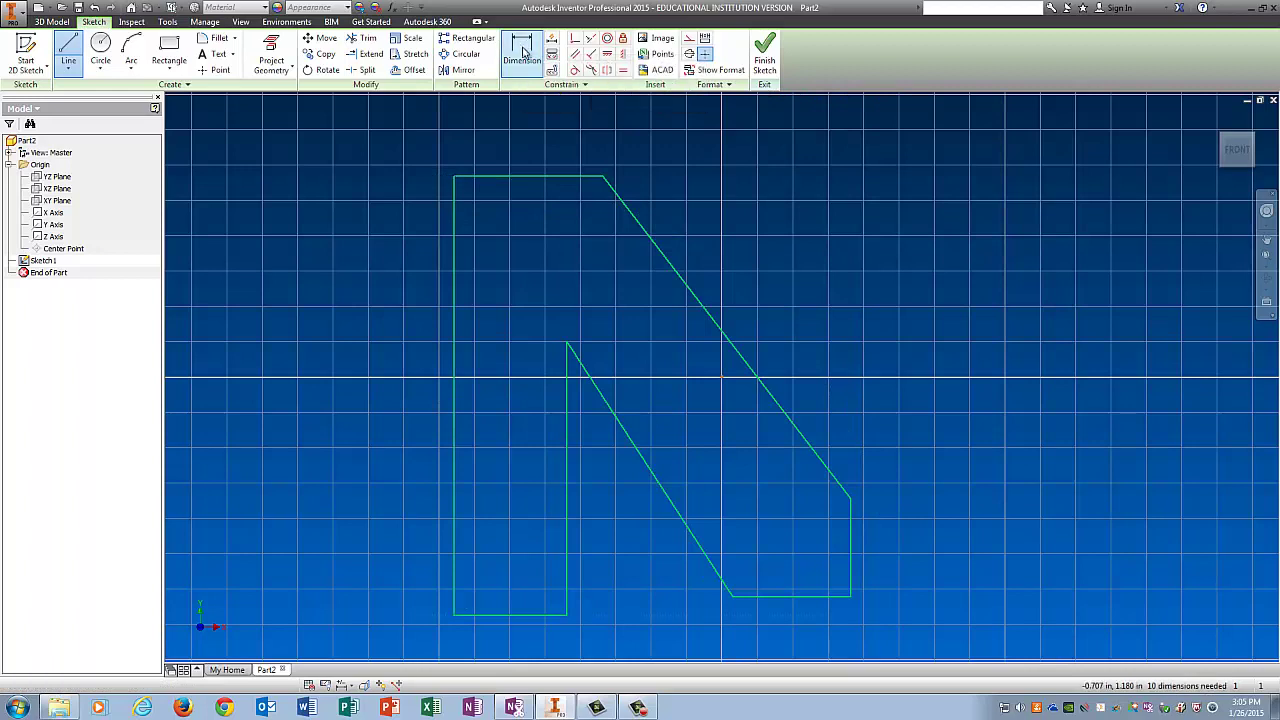
left_click(452, 480)
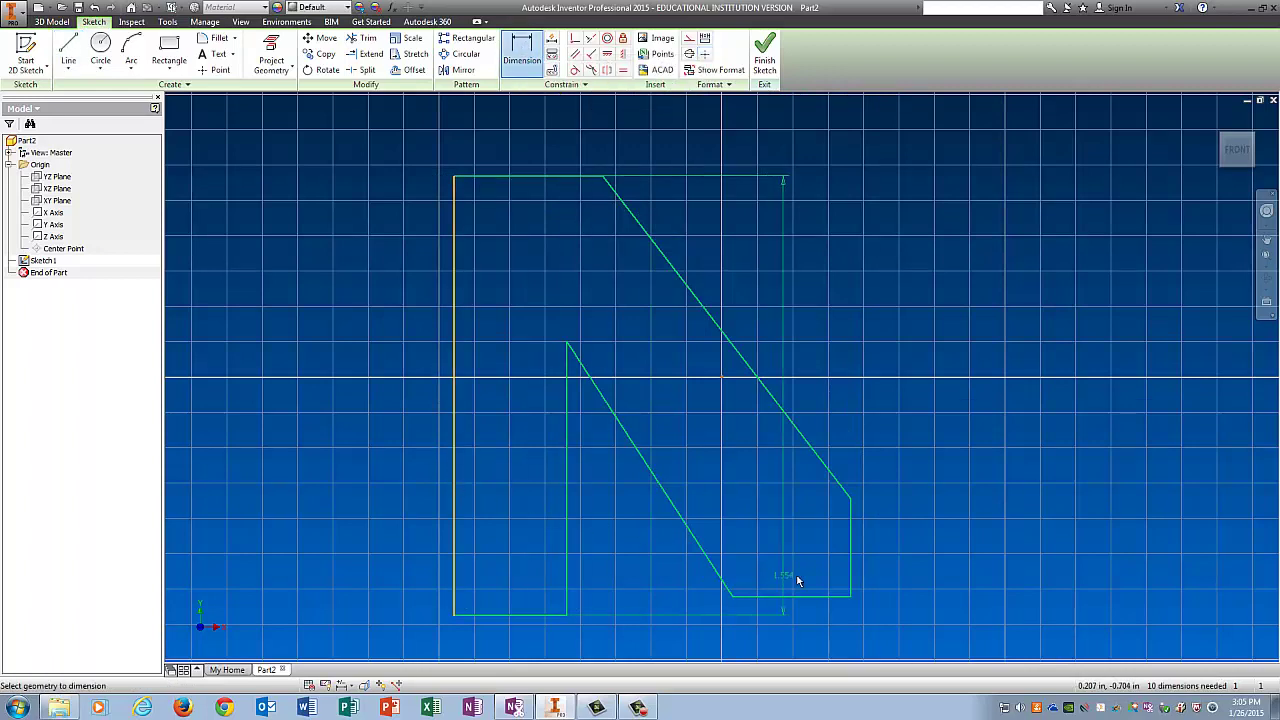
left_click(850, 586)
left_click(675, 634)
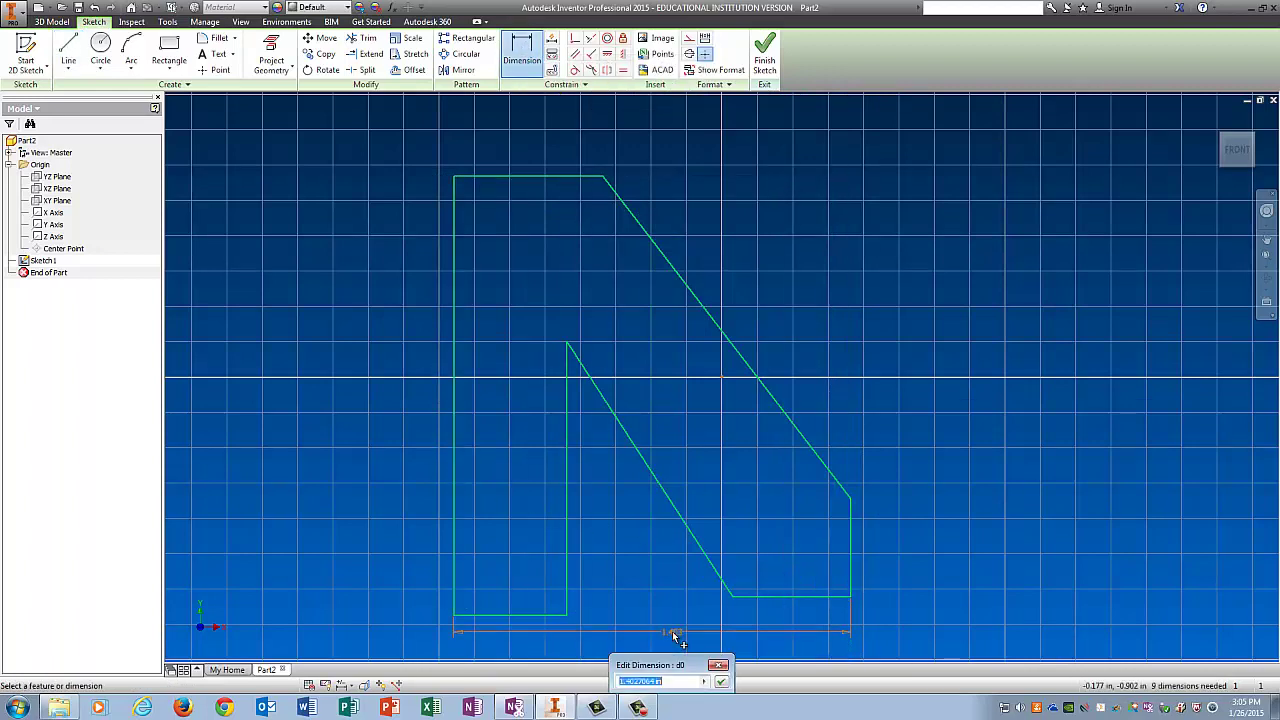
type("1.5")
key("Return")
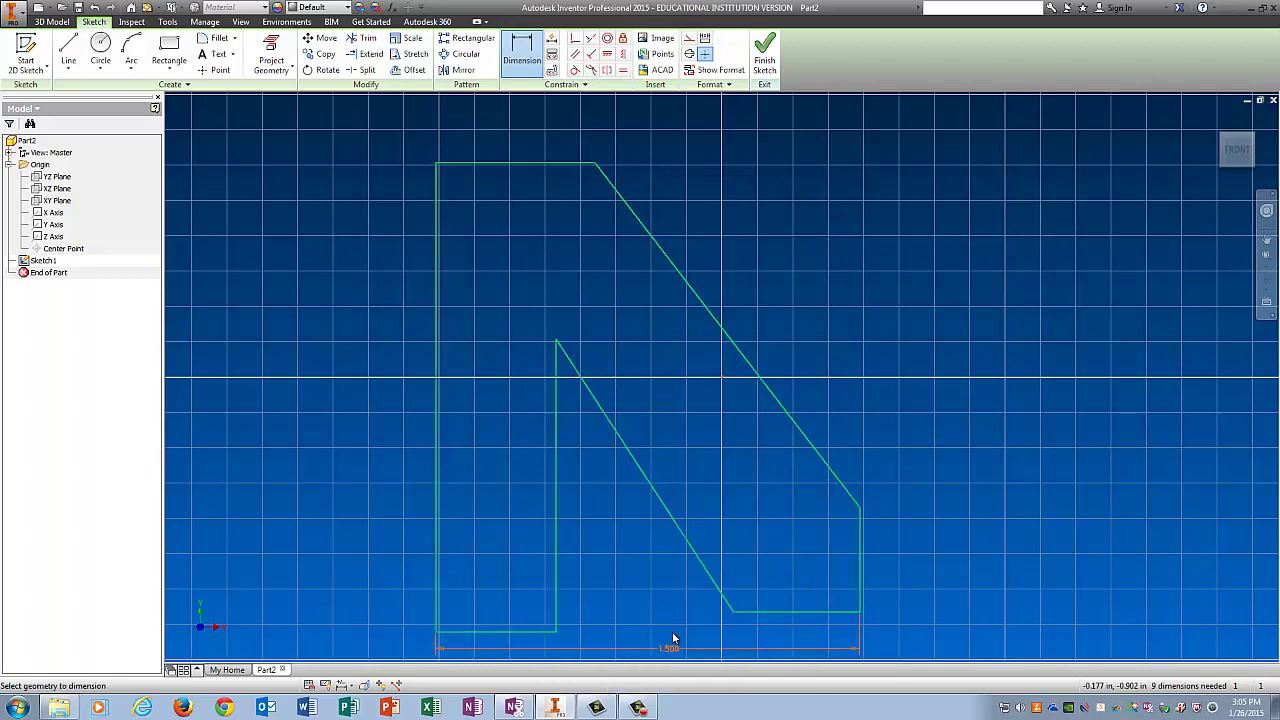
- Dimension the overall height from the left leg's bottom edge to the top edge as 2 in
left_click(491, 631)
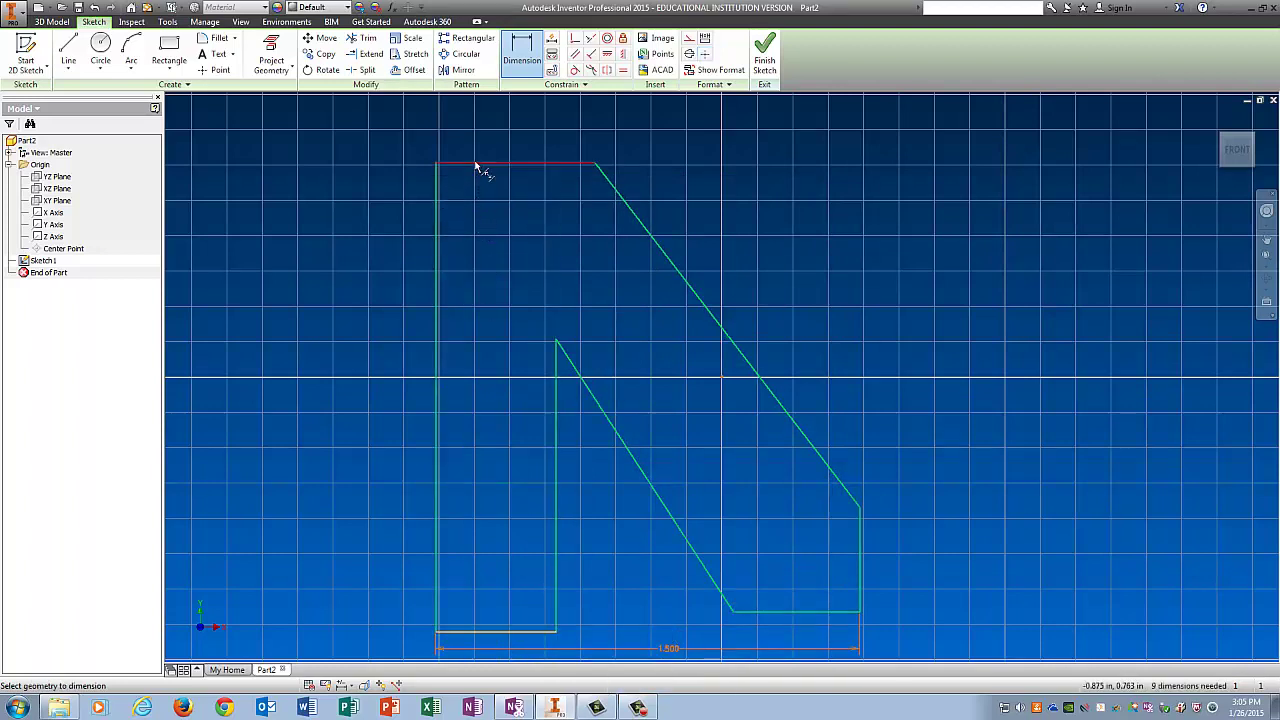
left_click(480, 164)
left_click(319, 343)
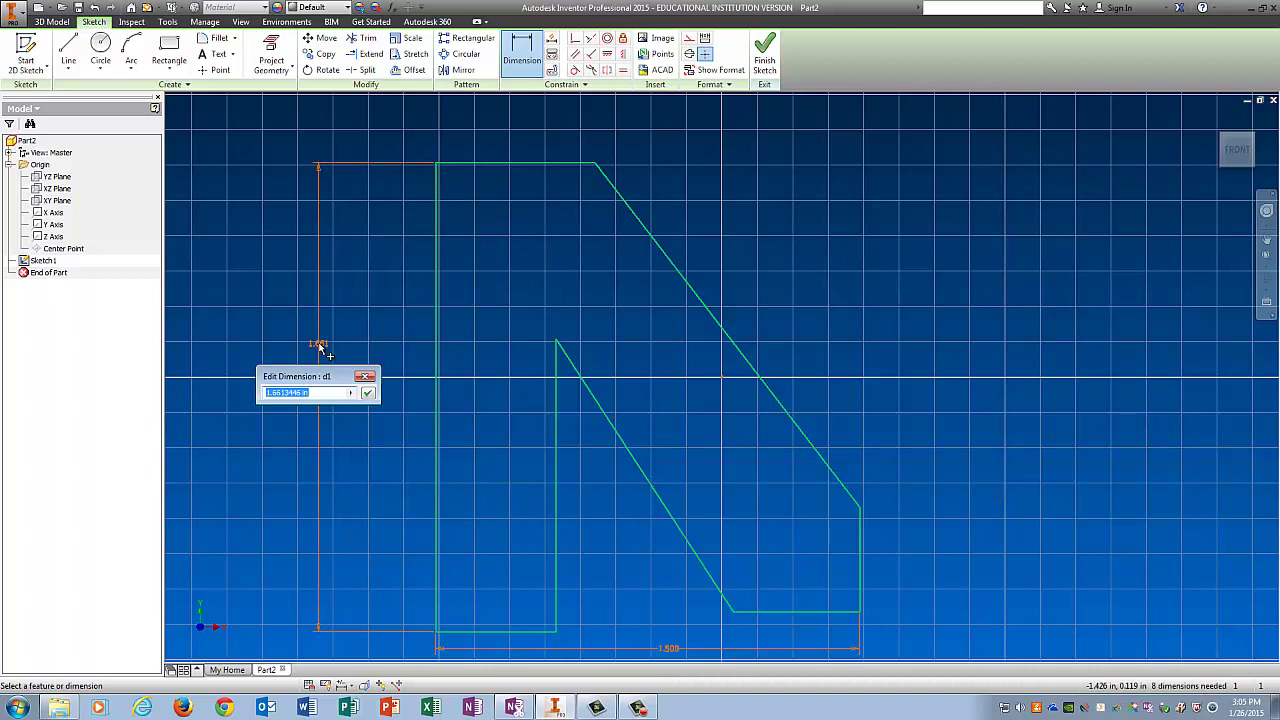
type("2")
key("Return")
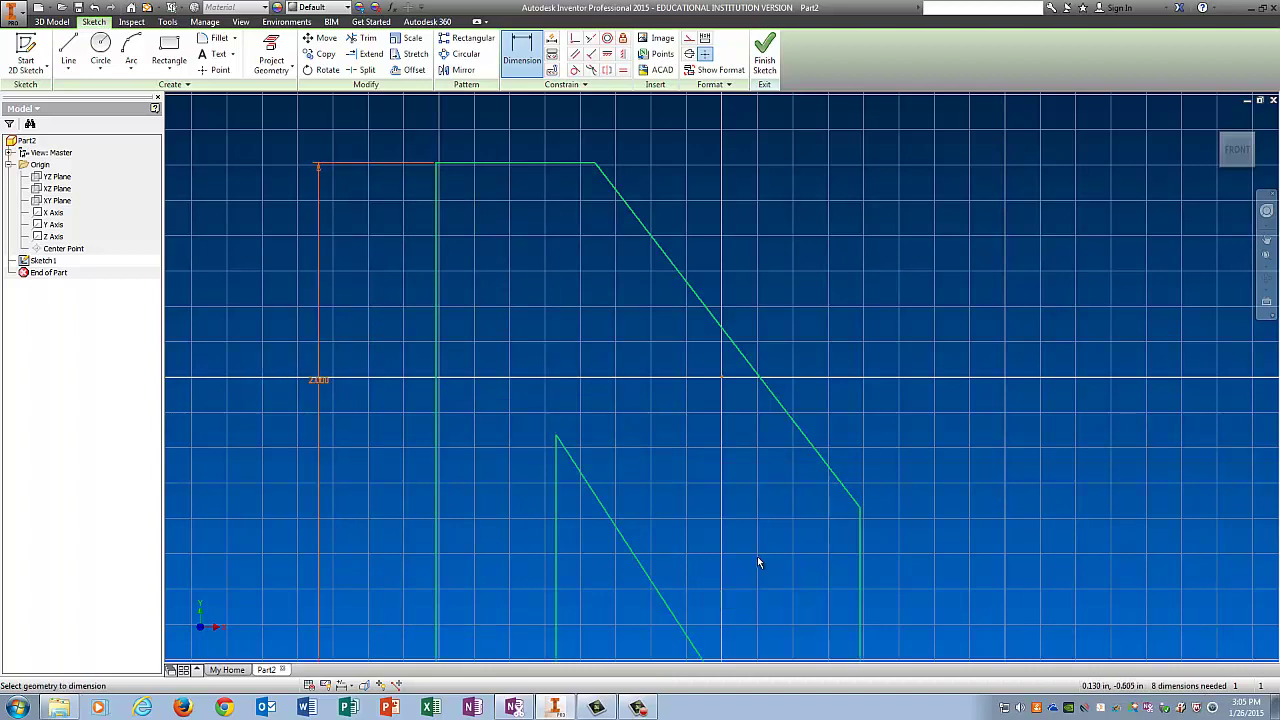
- Dimension the short vertical edge at the end of the slanted leg as 0.25 in
scroll(756, 560, "down", 3)
scroll(738, 662, "up", 2)
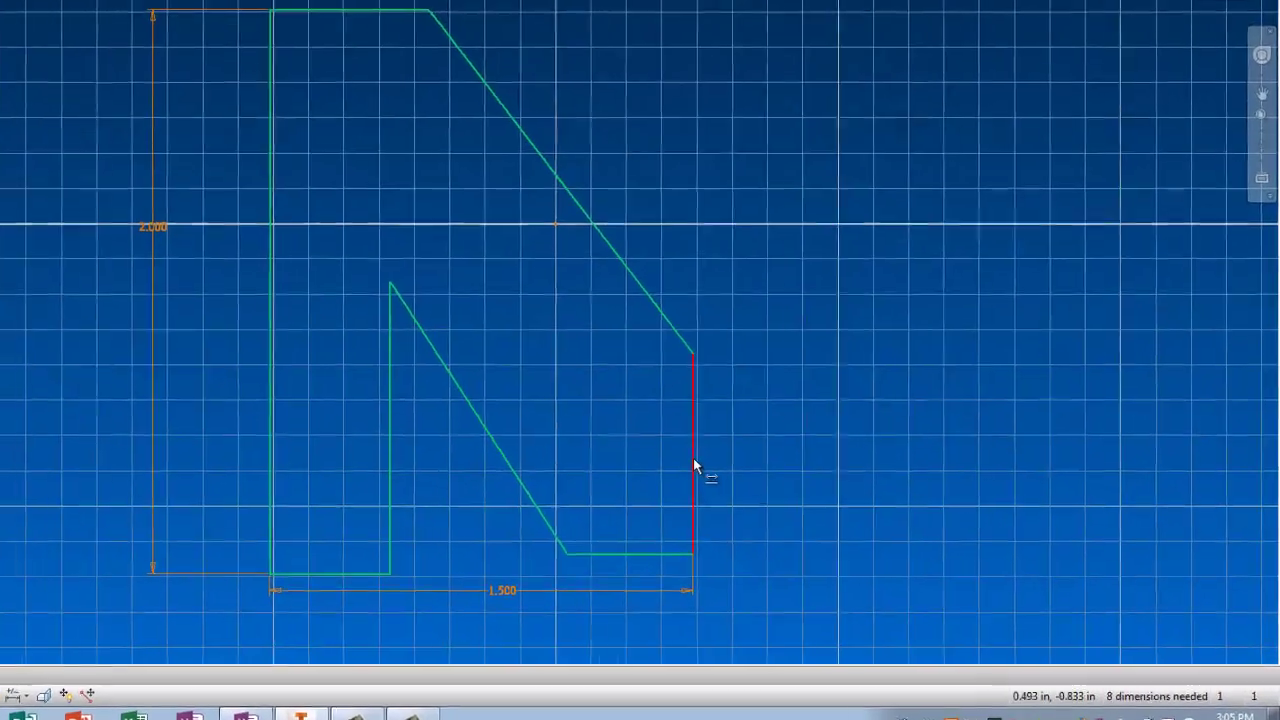
left_click(845, 515)
left_click(885, 502)
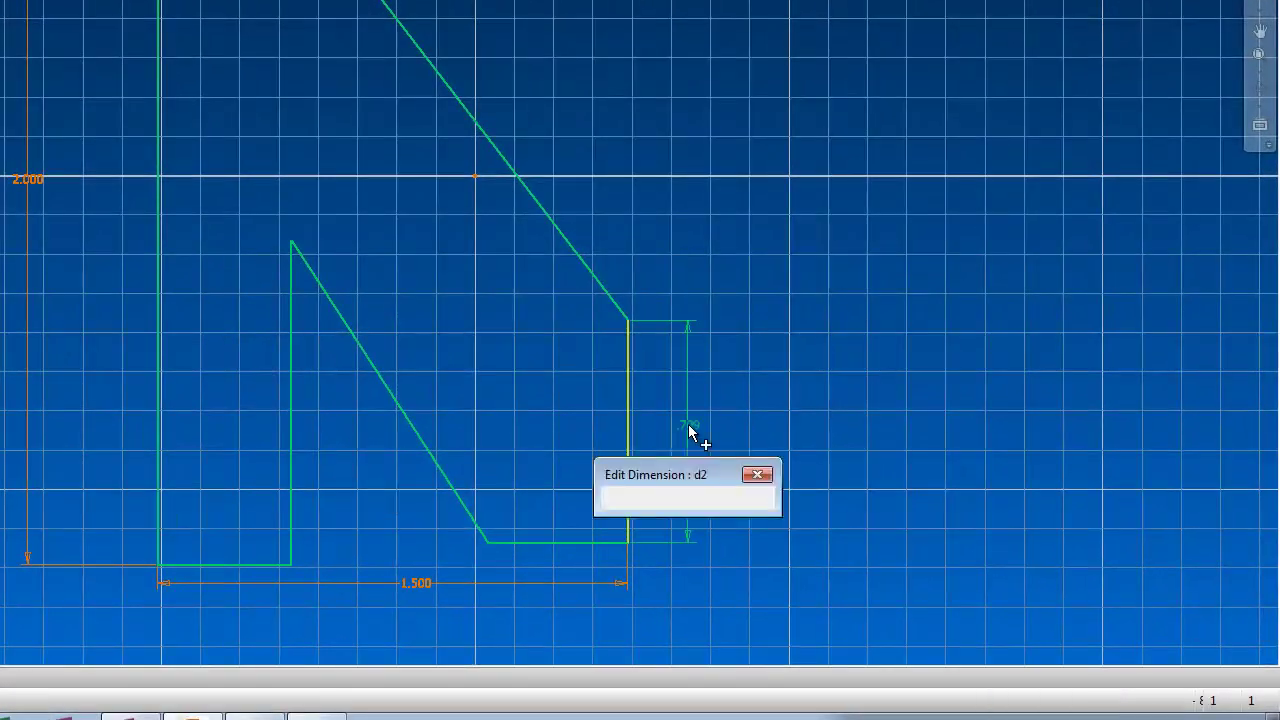
type(".25")
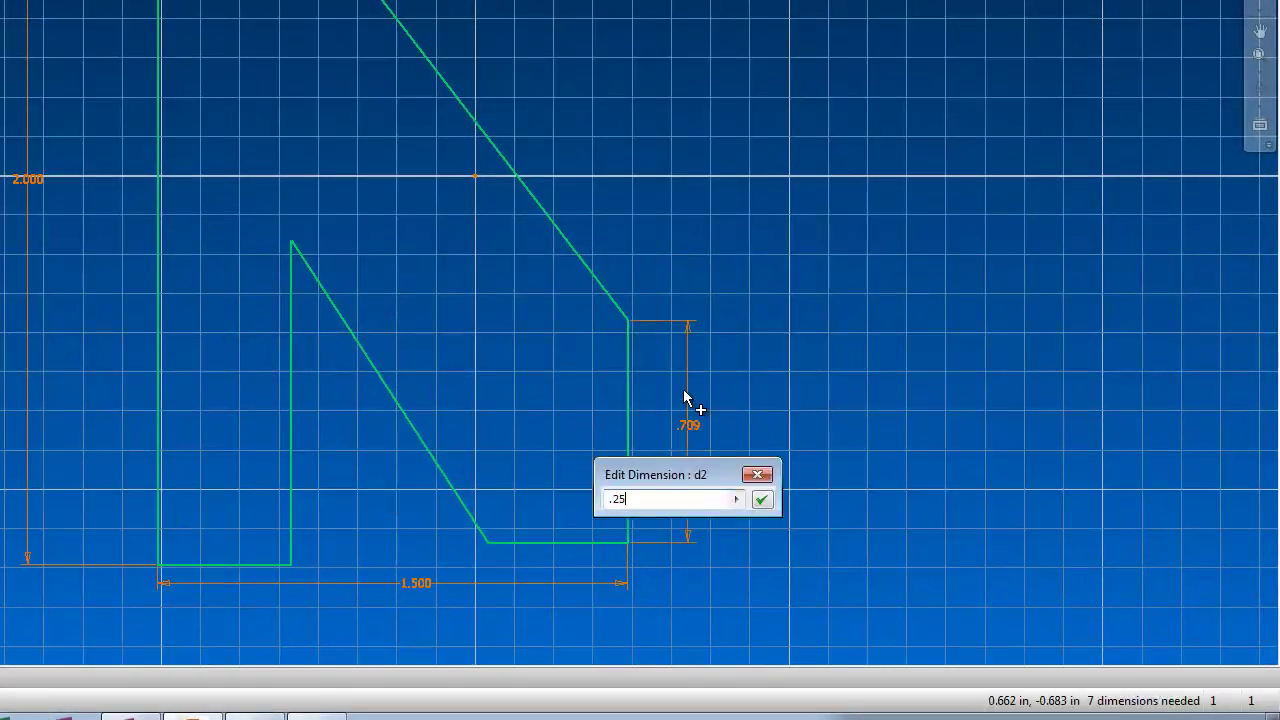
key("Return")
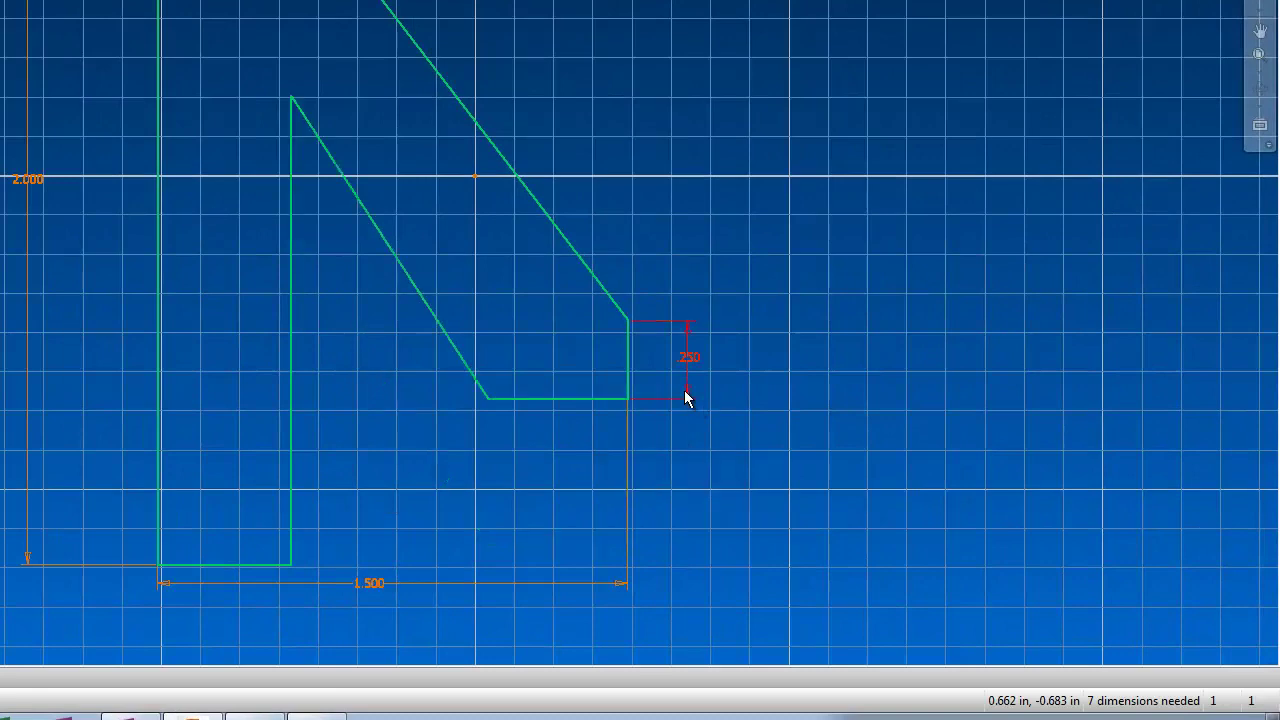
- Dimension the bottom horizontal edge of the slanted leg as 0.436 in
left_click(535, 396)
left_click(514, 488)
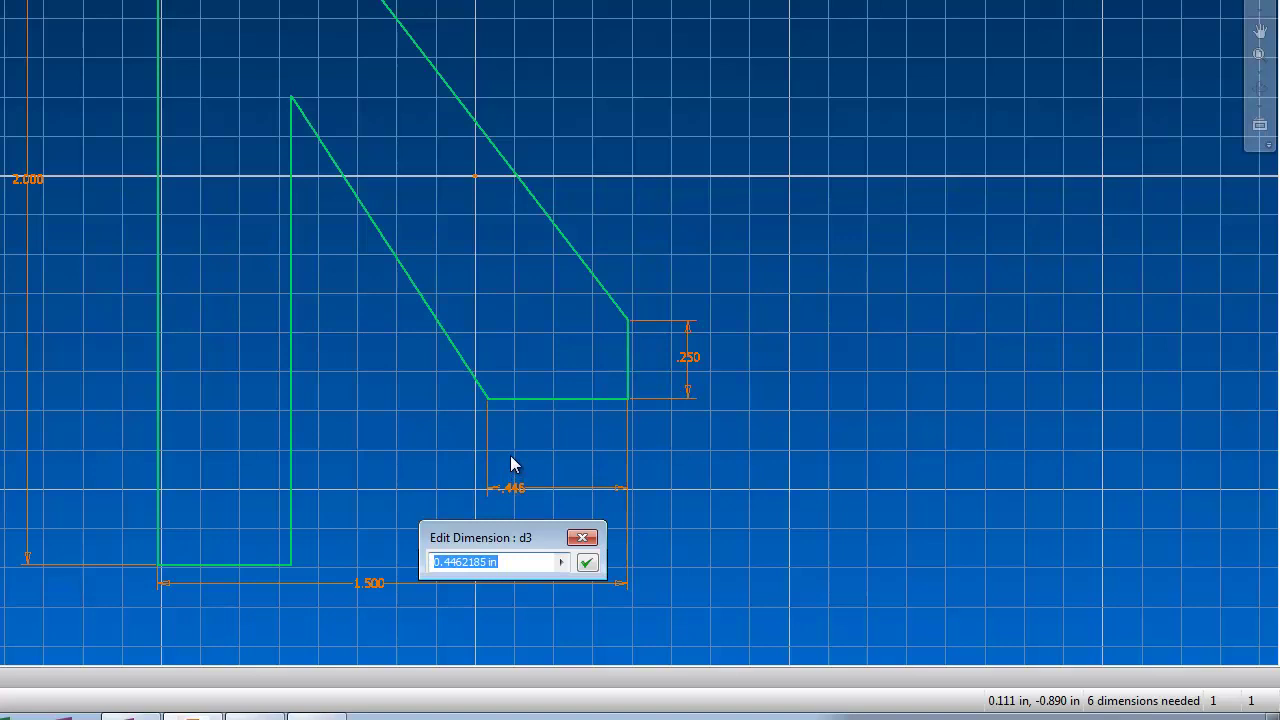
type(".436")
key("Return")
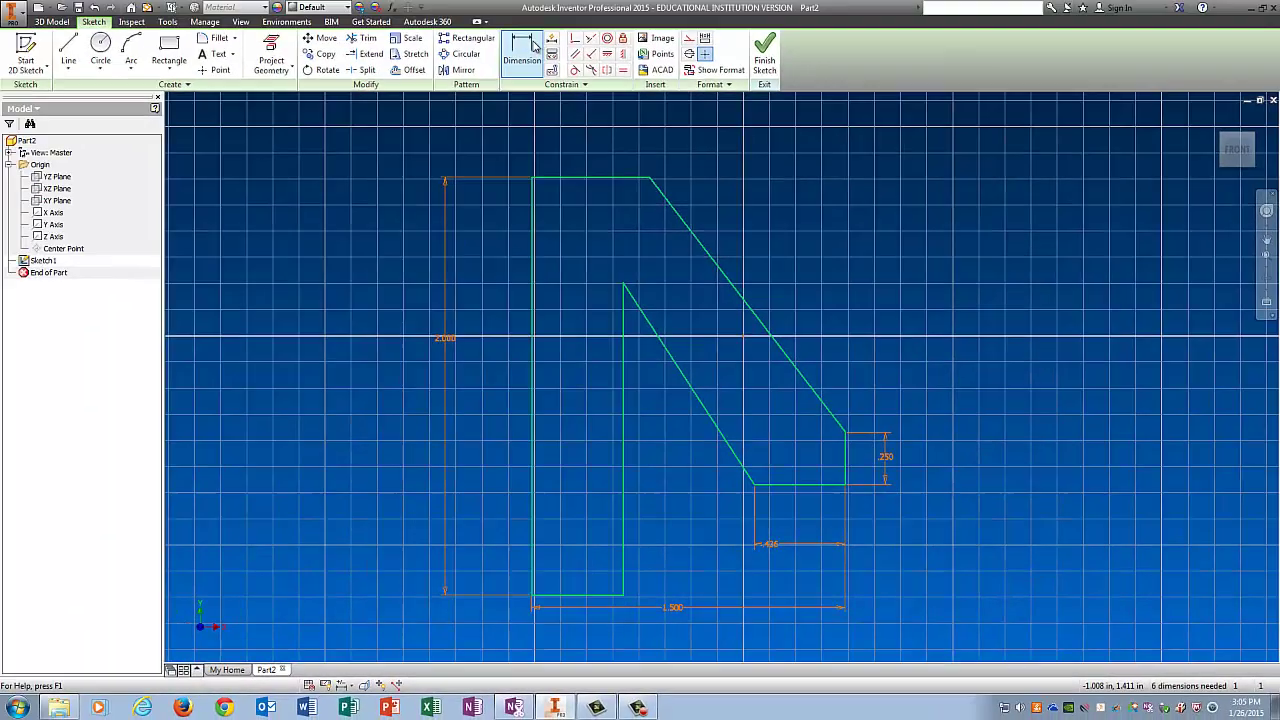
- Dimension the vertical distance from the top edge to the slanted leg's bottom edge as 2 in
left_click(533, 45)
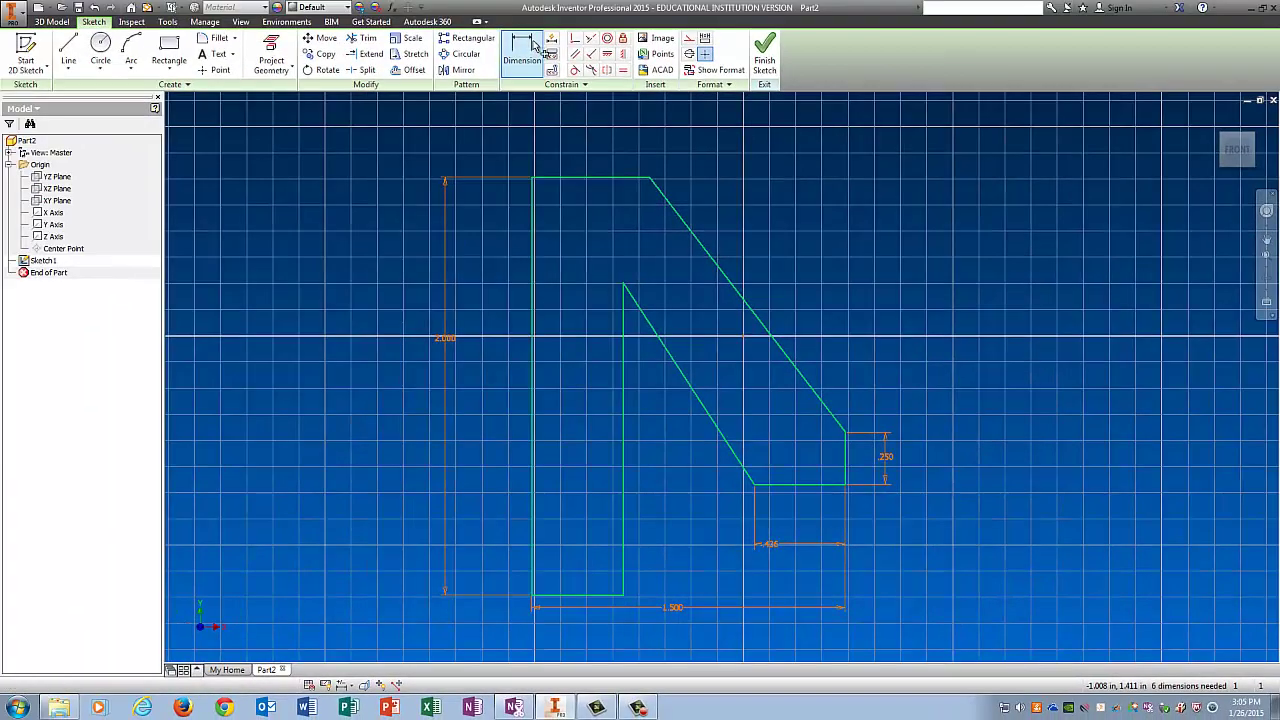
left_click(638, 178)
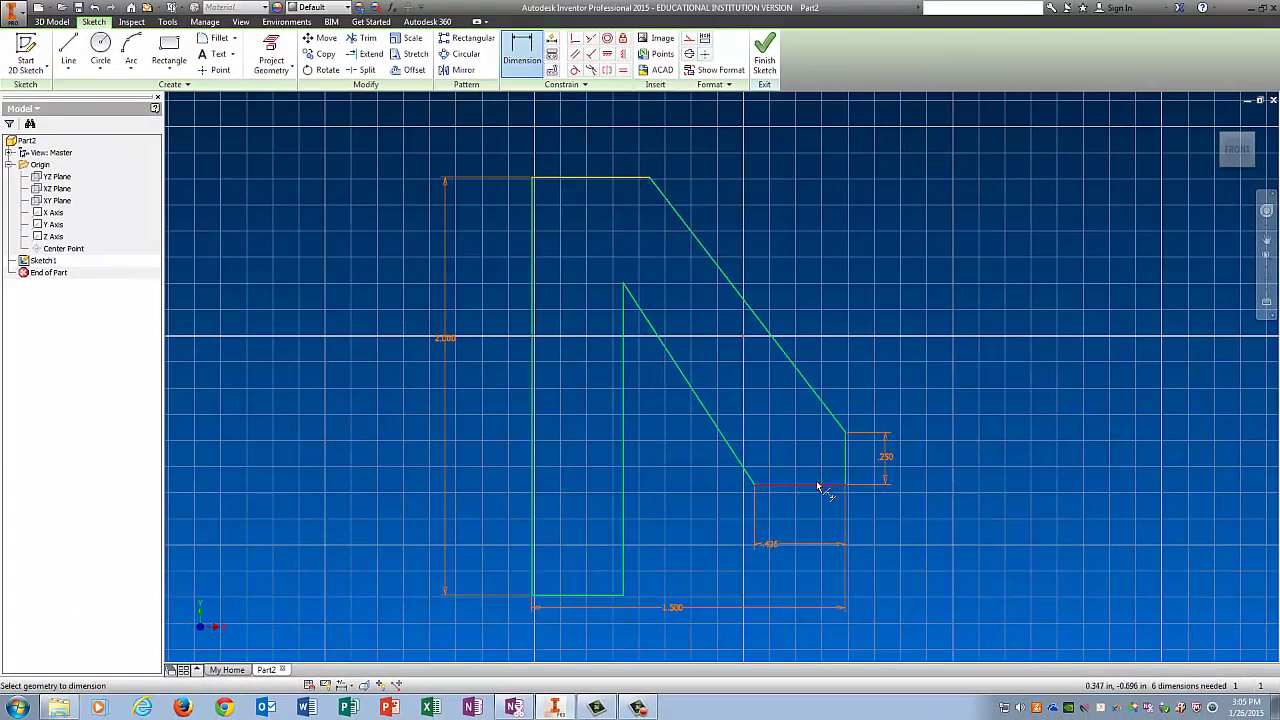
left_click(820, 485)
left_click(990, 444)
type("2")
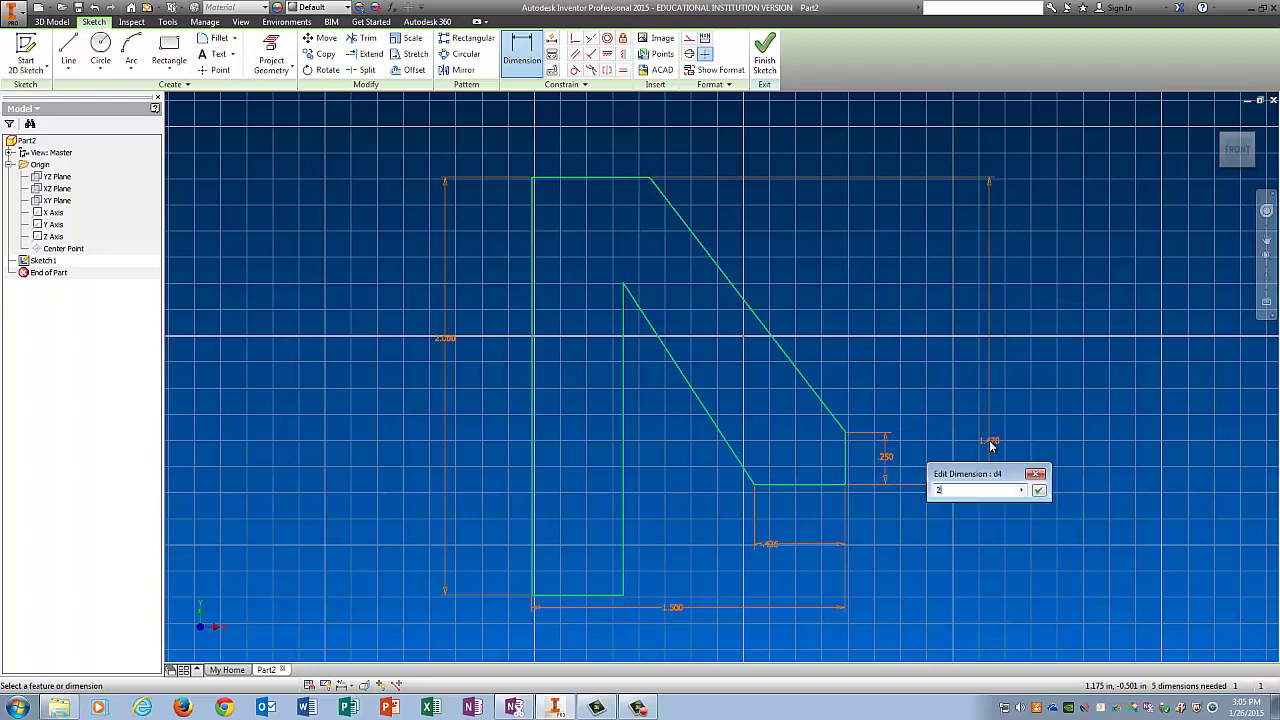
key("Return")
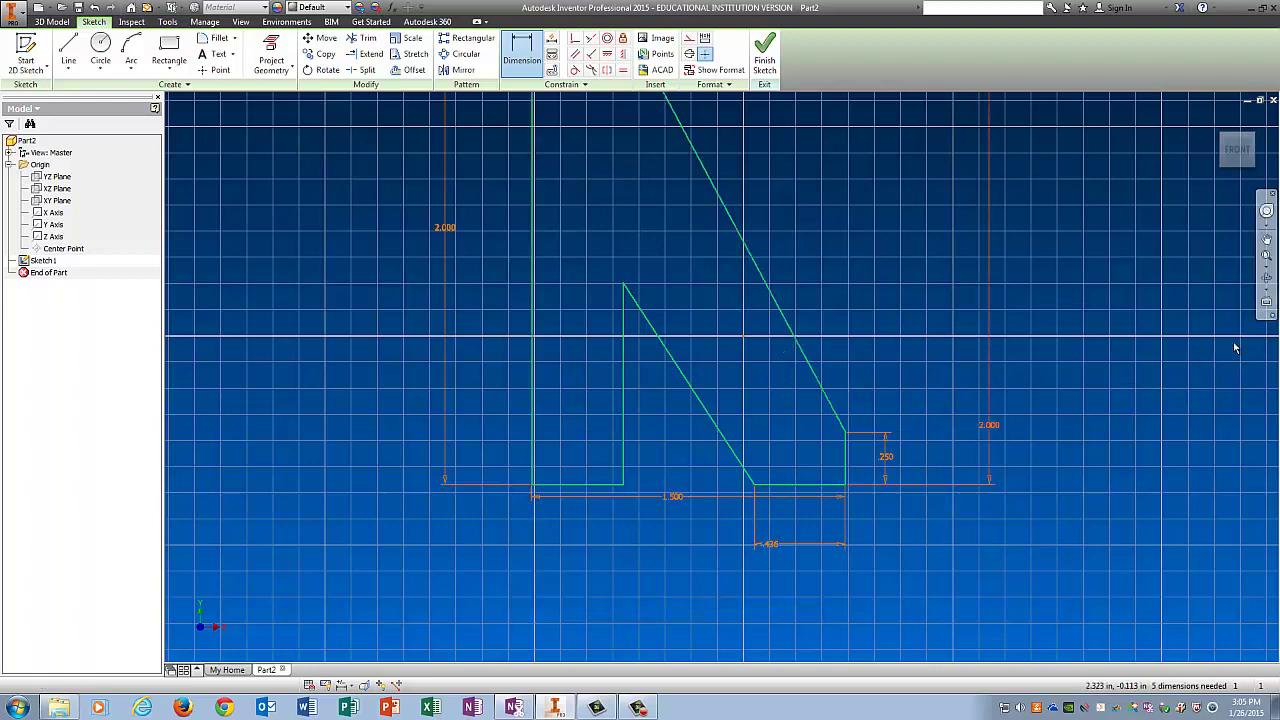
- Dimension the angle between the left vertical edge and the outer slanted line as 35 degrees
left_click(1267, 258)
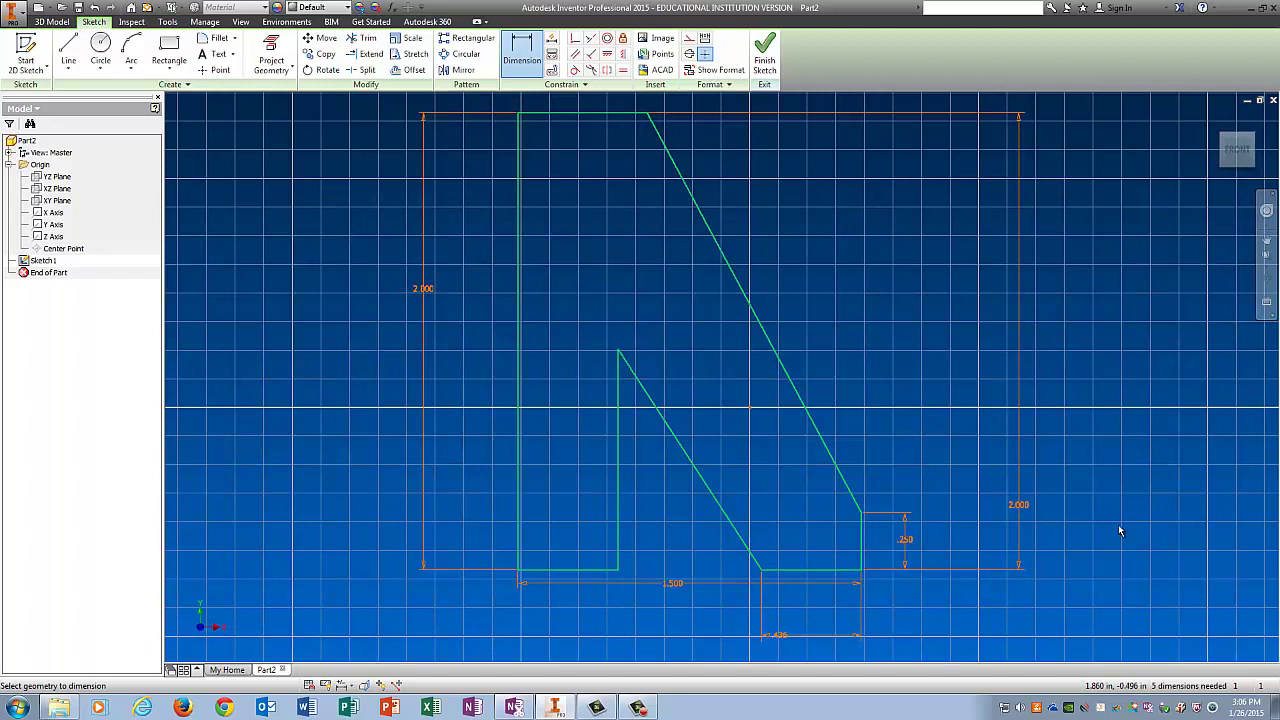
left_click(520, 171)
left_click(667, 148)
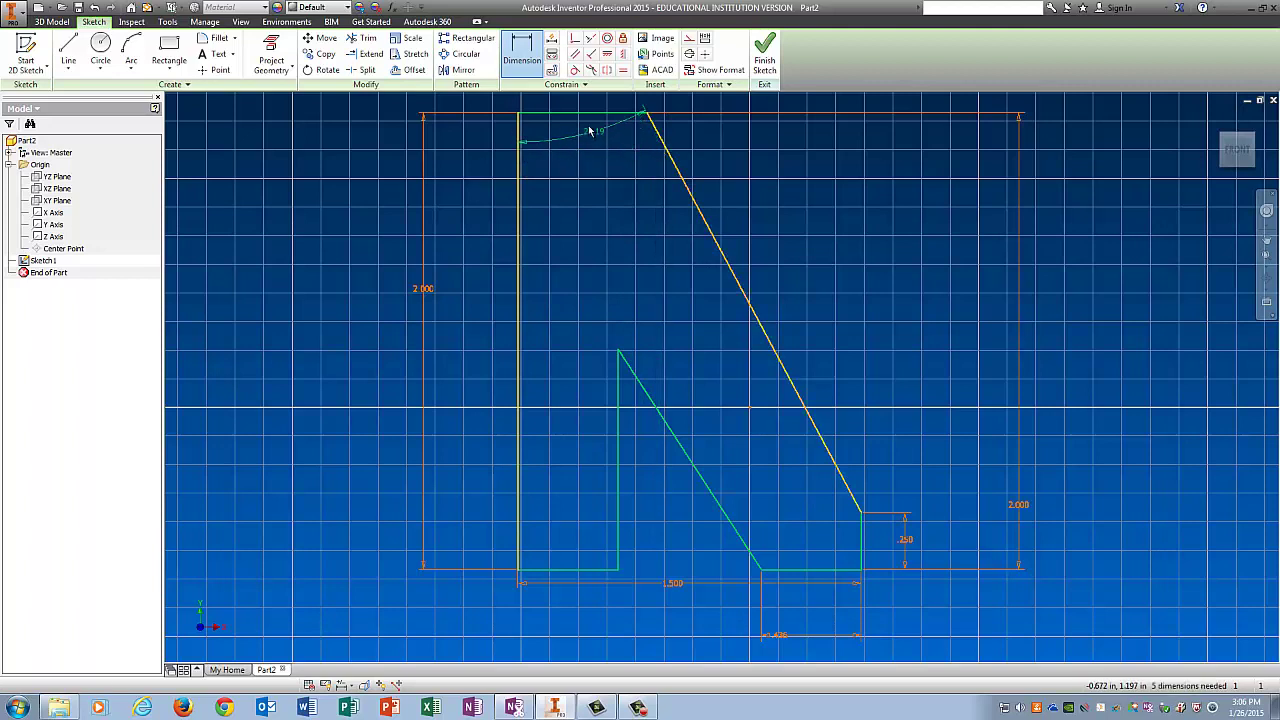
left_click(553, 103)
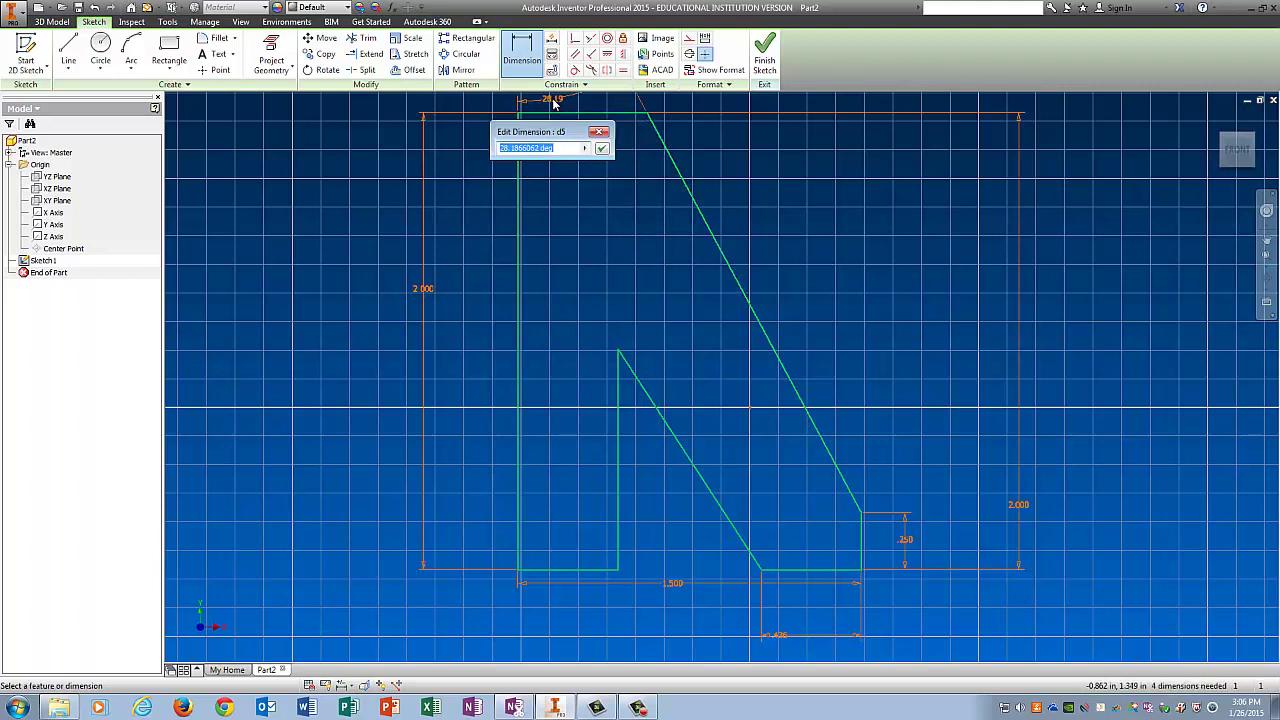
type("35")
key("Return")
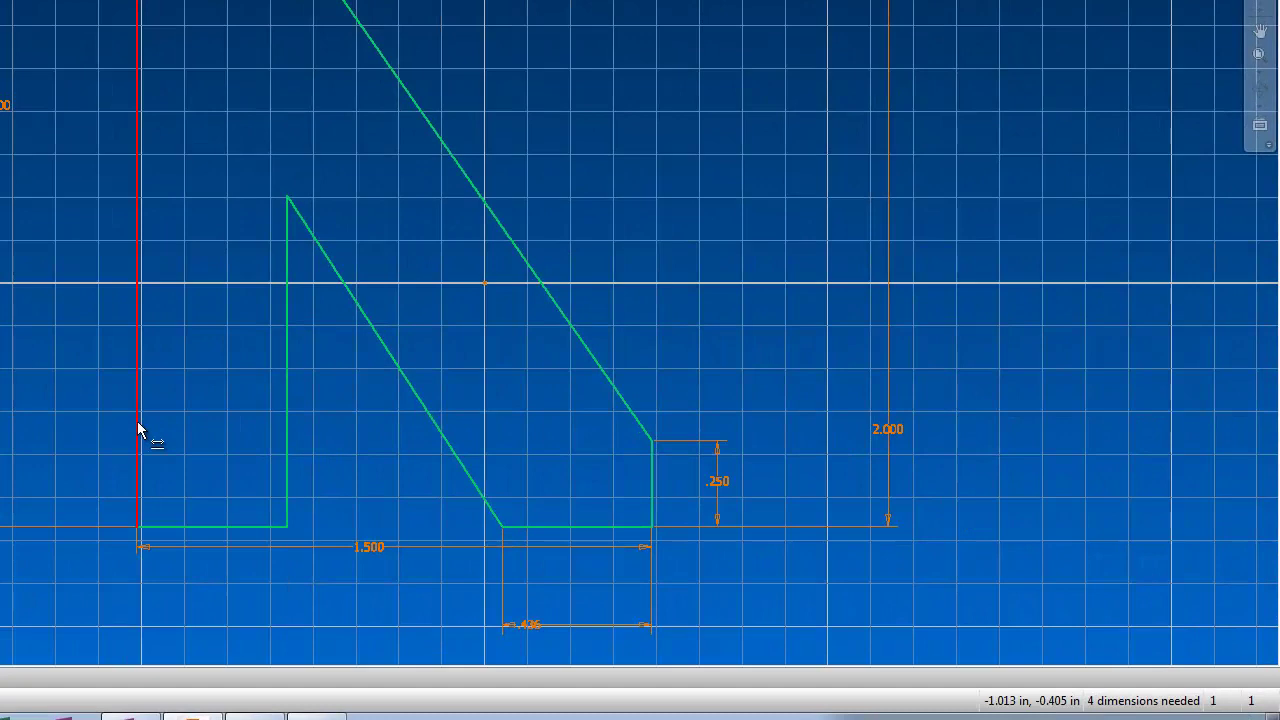
- Dimension the width between the outer left edge and the inner vertical edge as 0.2 in
left_click(518, 499)
left_click(285, 416)
left_click(217, 412)
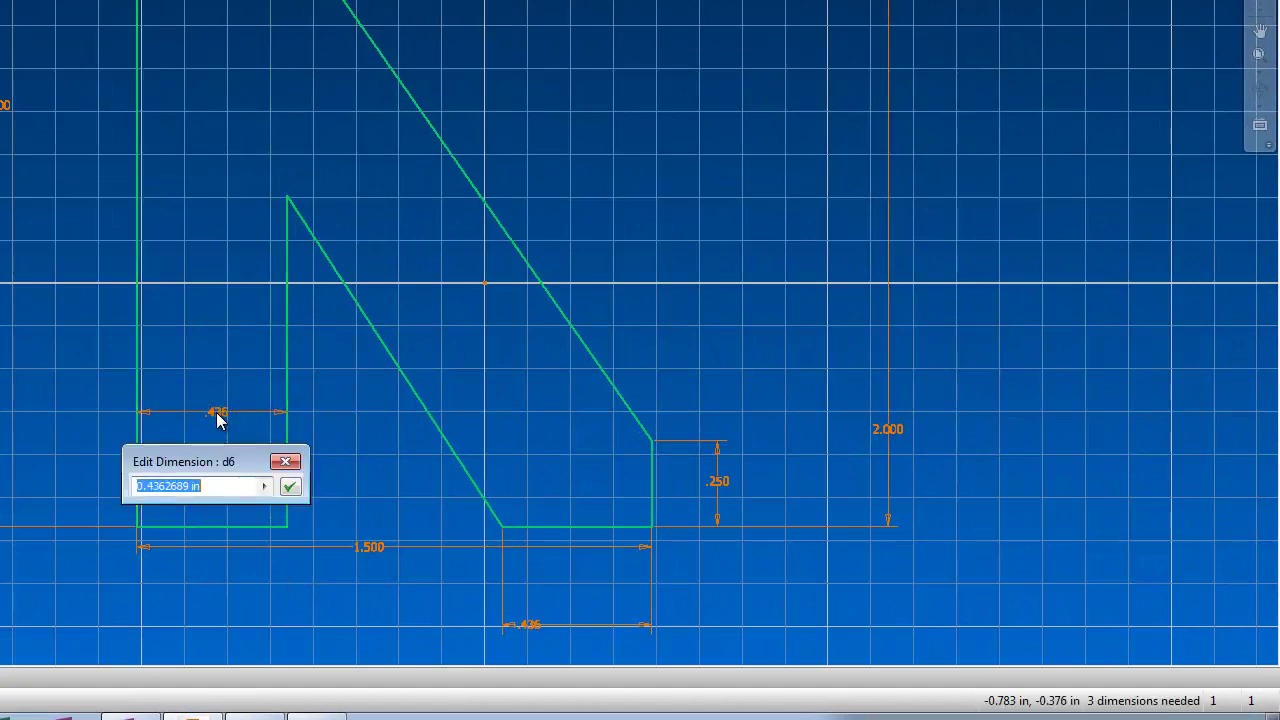
type(".2")
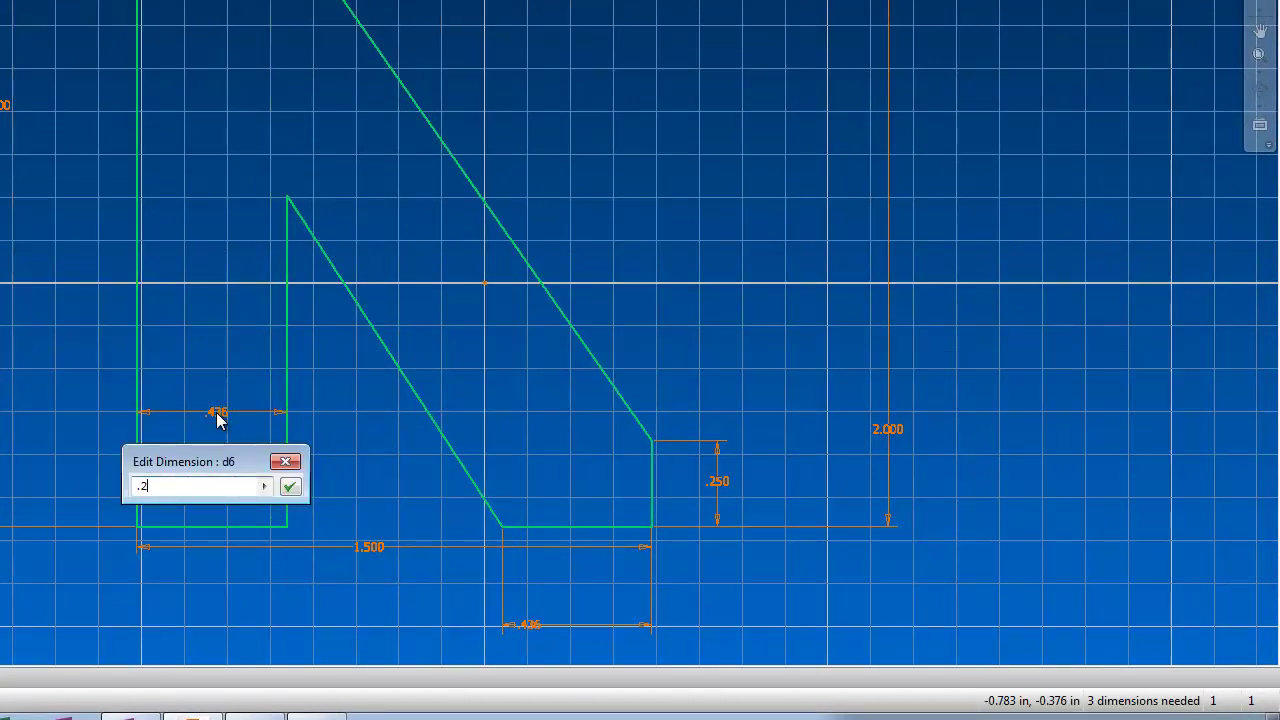
key("Return")
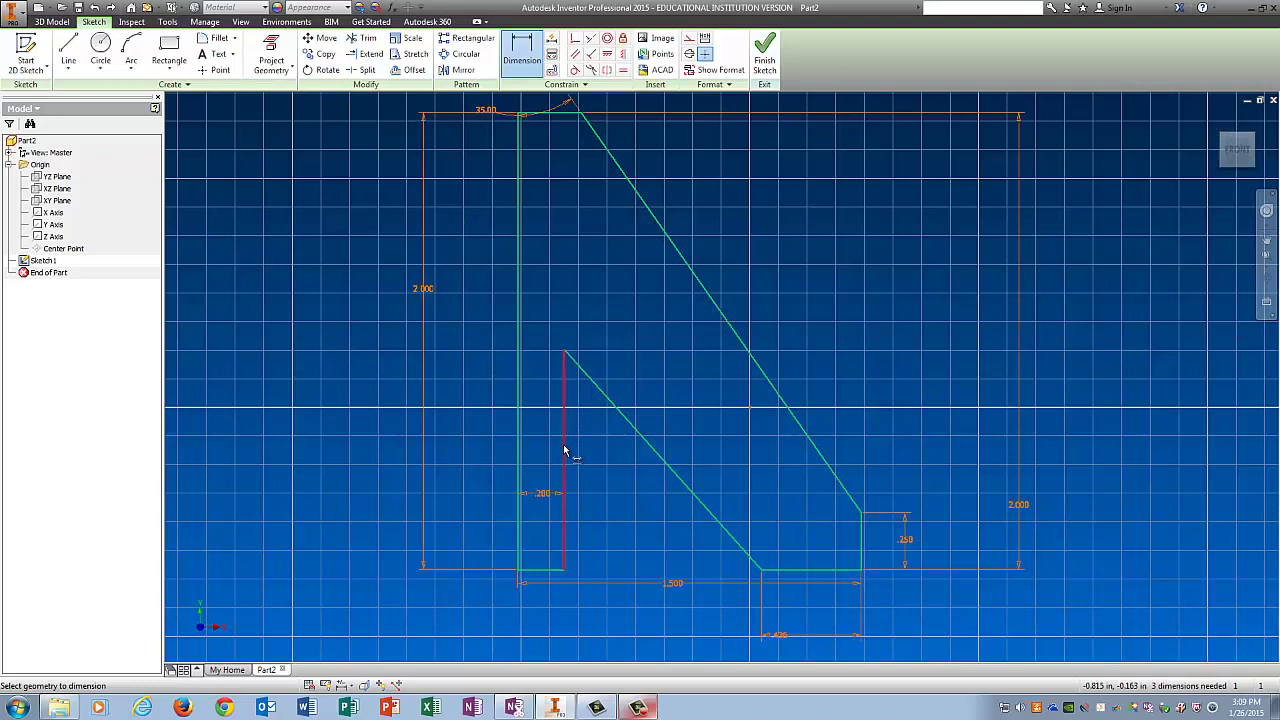
- Dimension the length of the inner vertical edge as 0.838 in
left_click(206, 345)
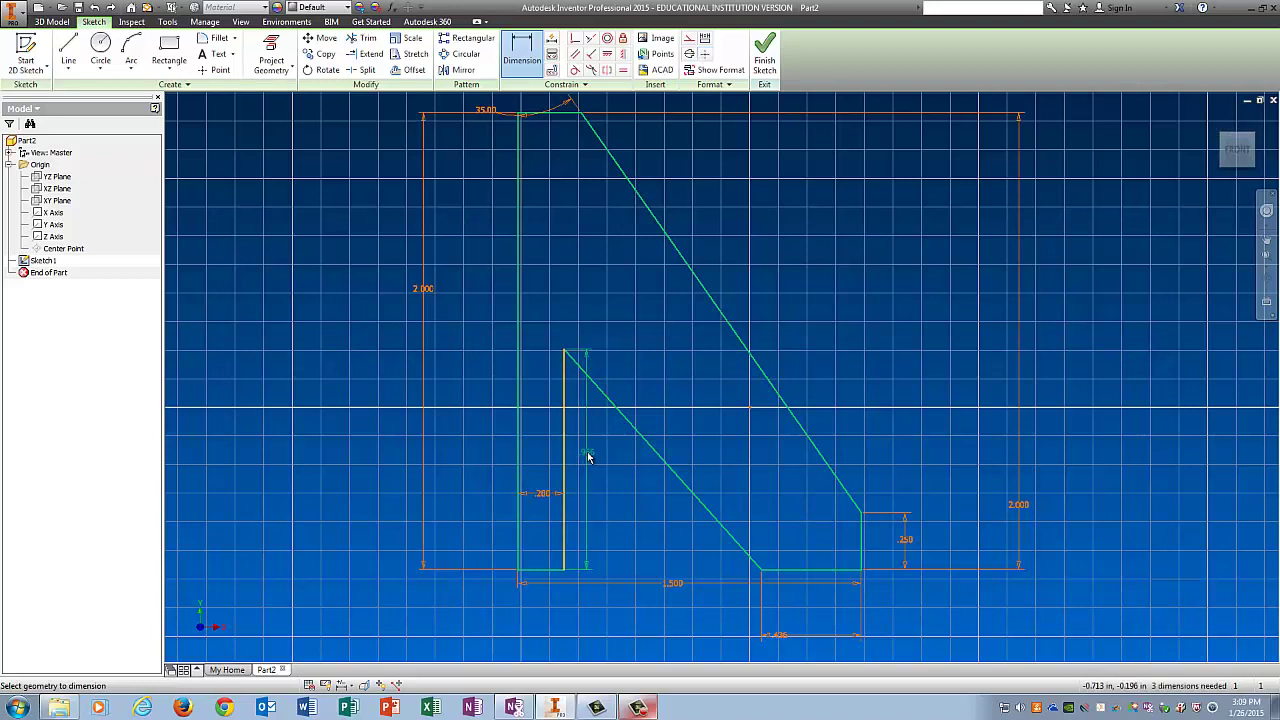
left_click(588, 457)
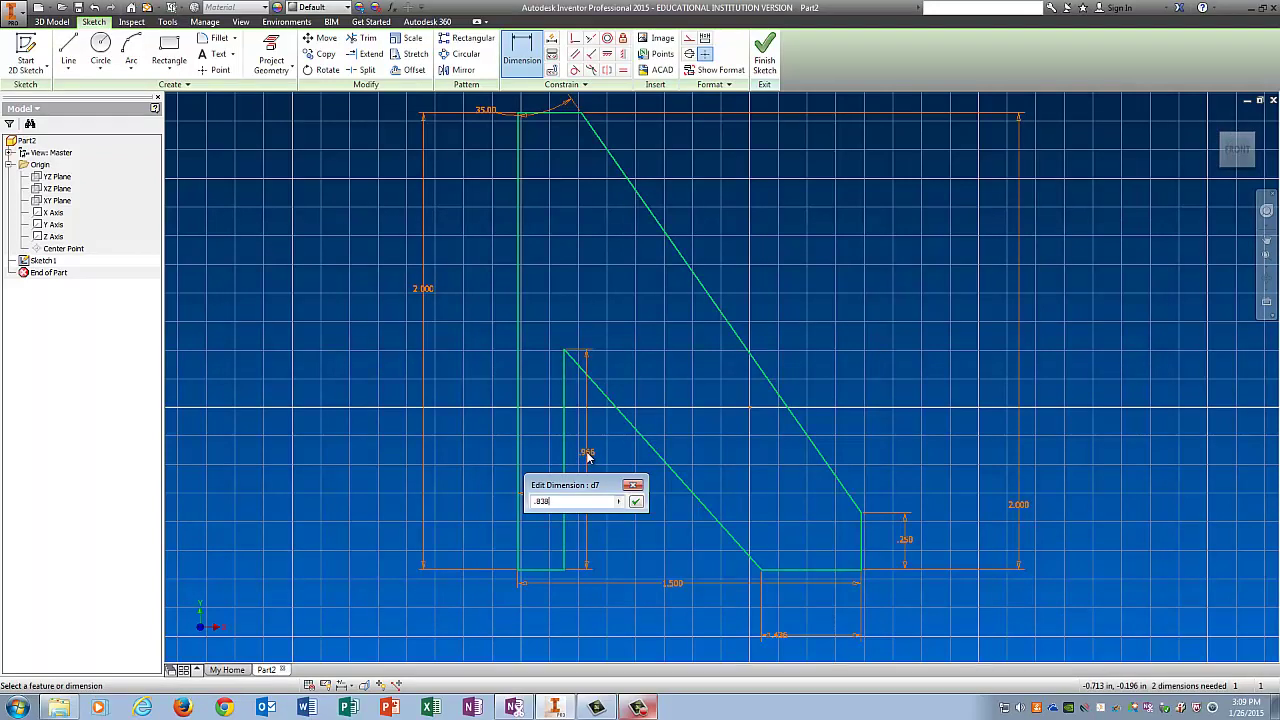
type(".838")
key("Return")
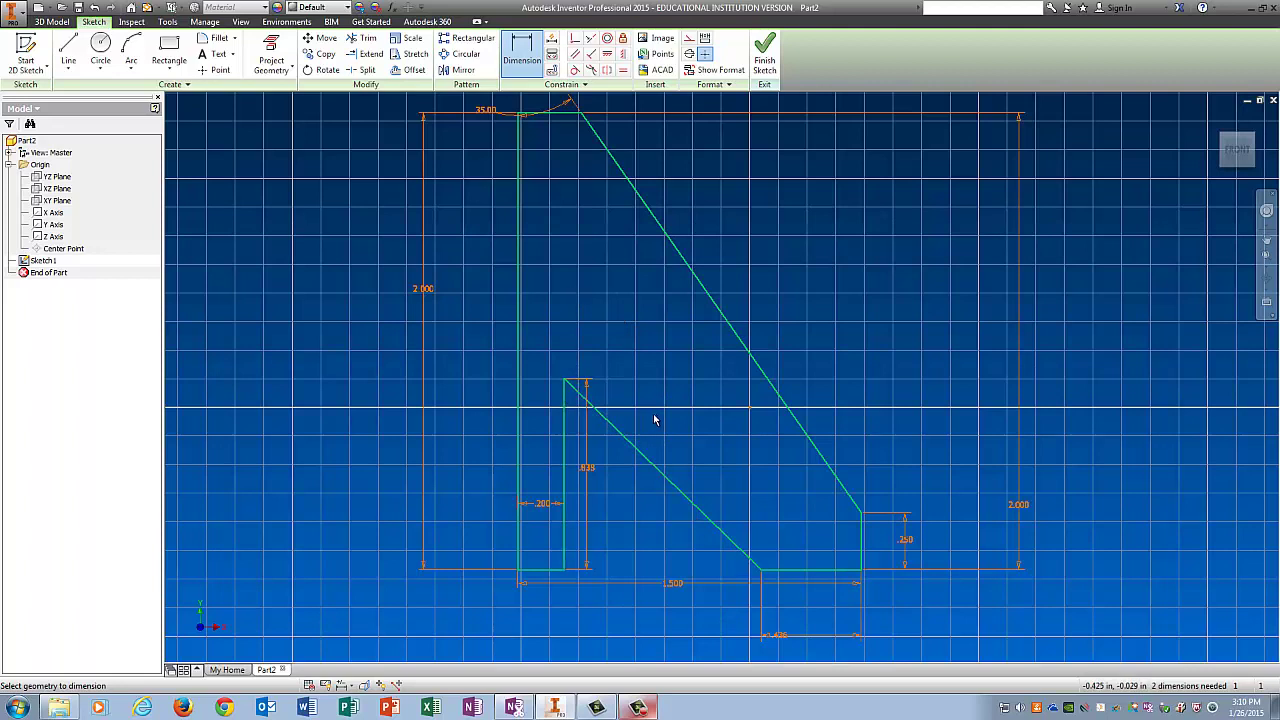
key("Escape")
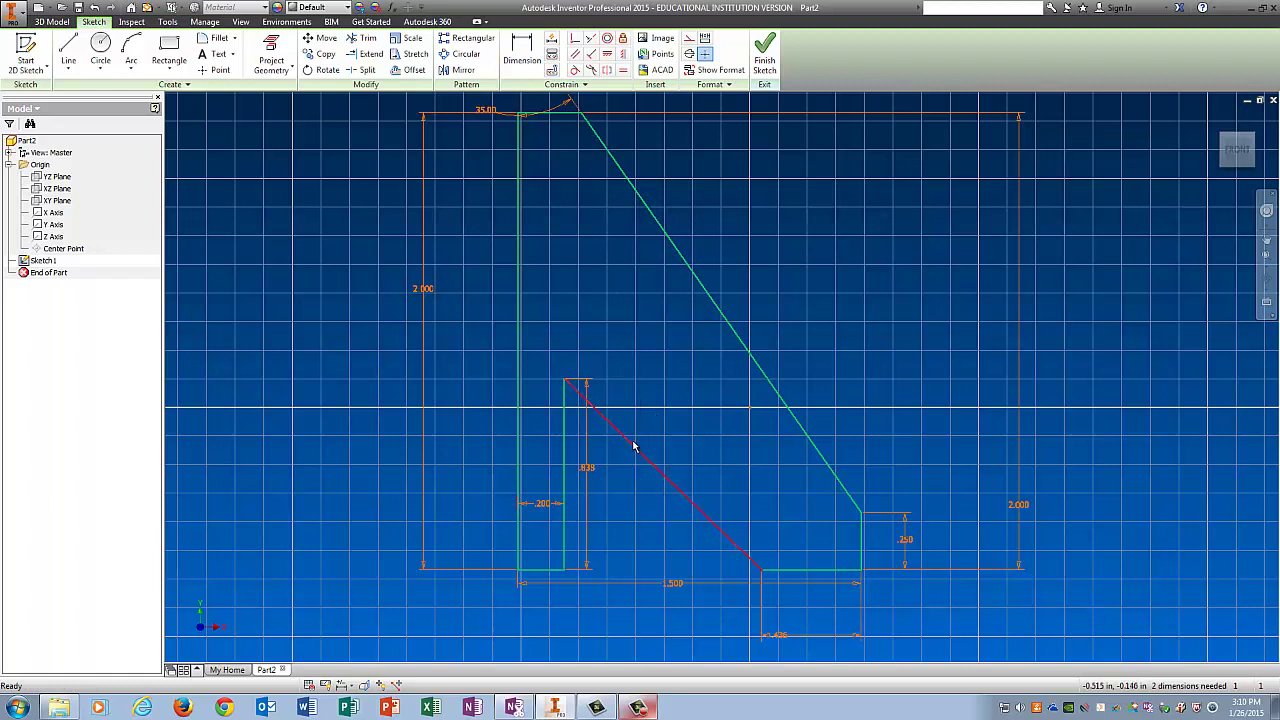
- Delete the inner slanted line and draw a vertical guide line just to the right of the inner vertical edge
left_click(633, 446)
key("Delete")
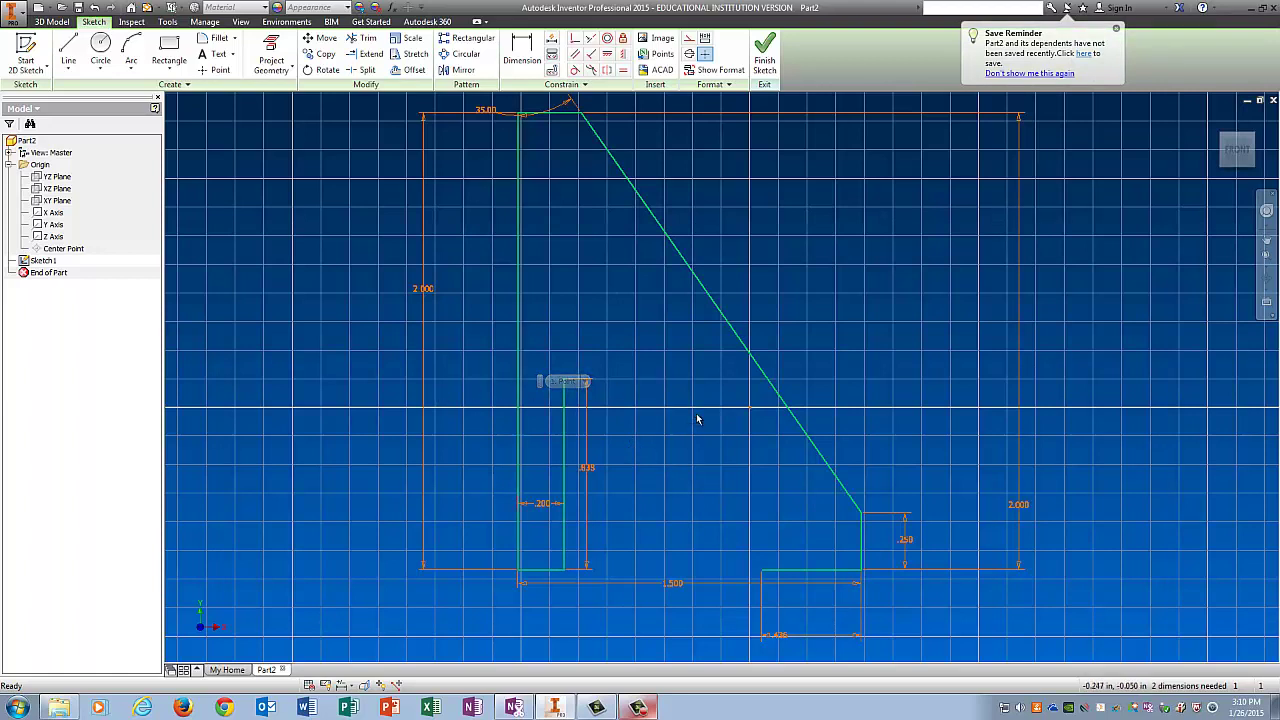
left_click(68, 48)
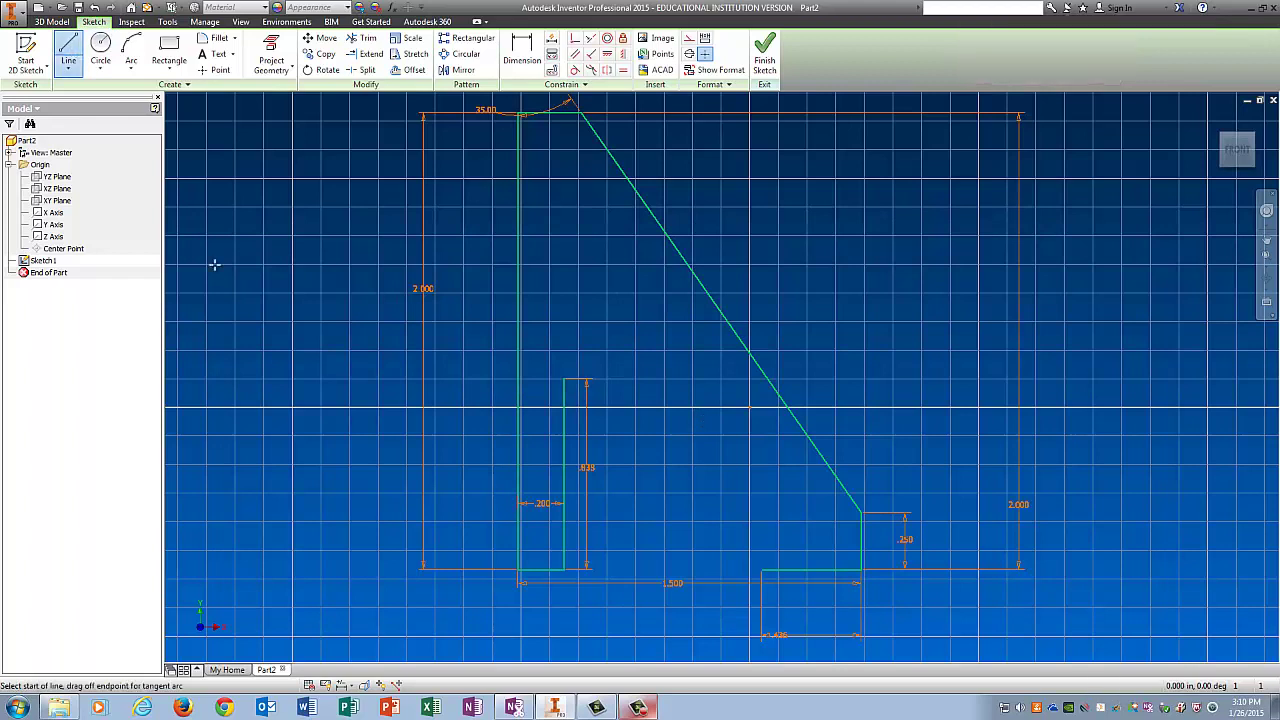
left_click(601, 354)
left_click(601, 608)
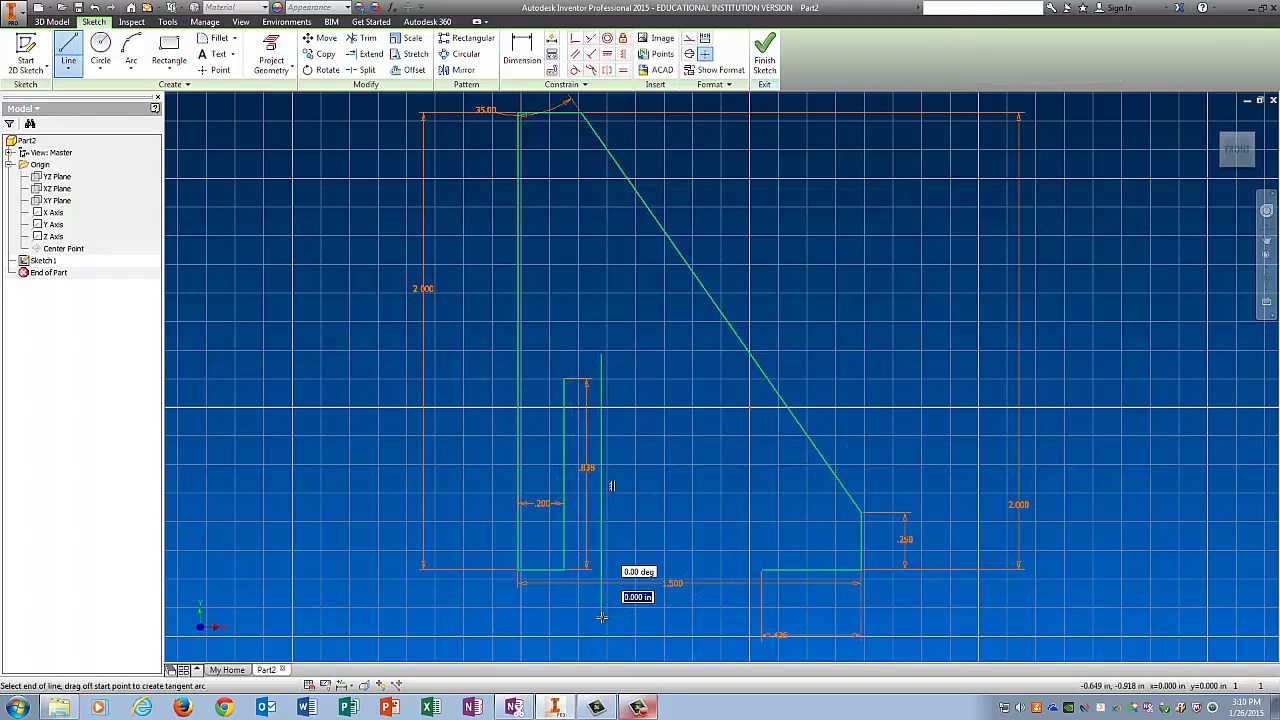
key("Escape")
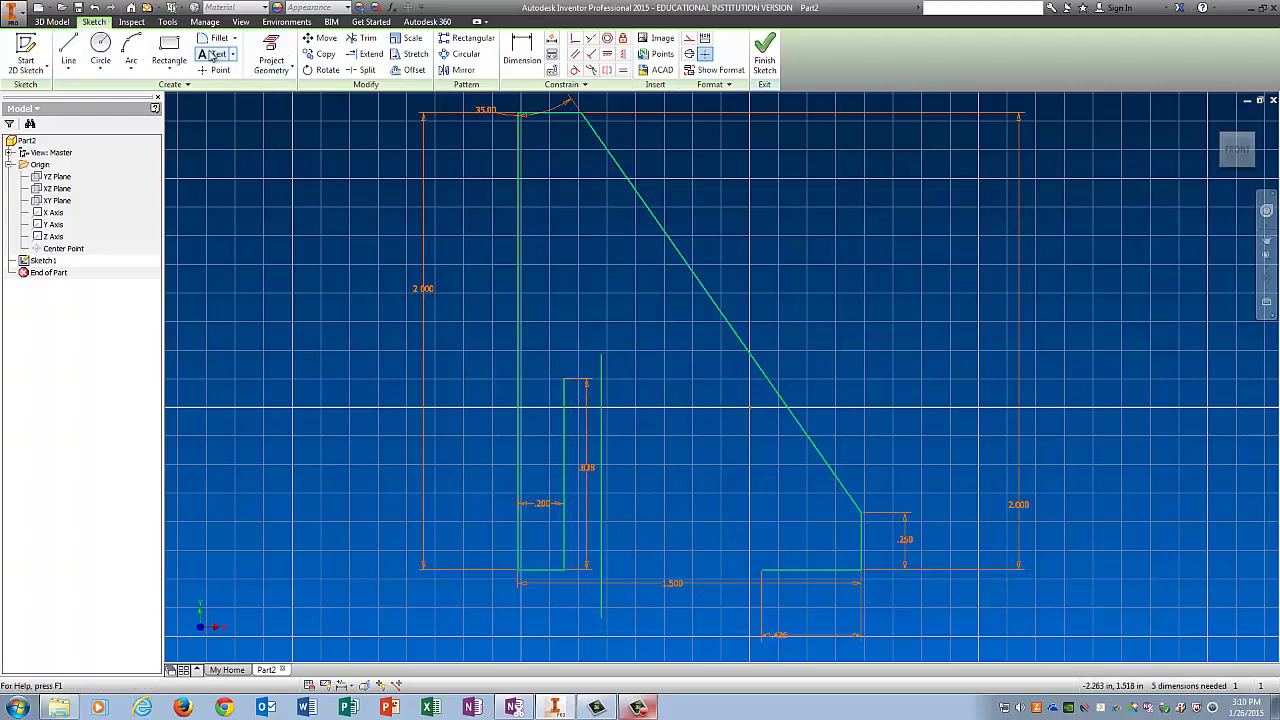
- Dimension the distance from the outer left edge to the vertical guide line as 0.325 in
left_click(530, 56)
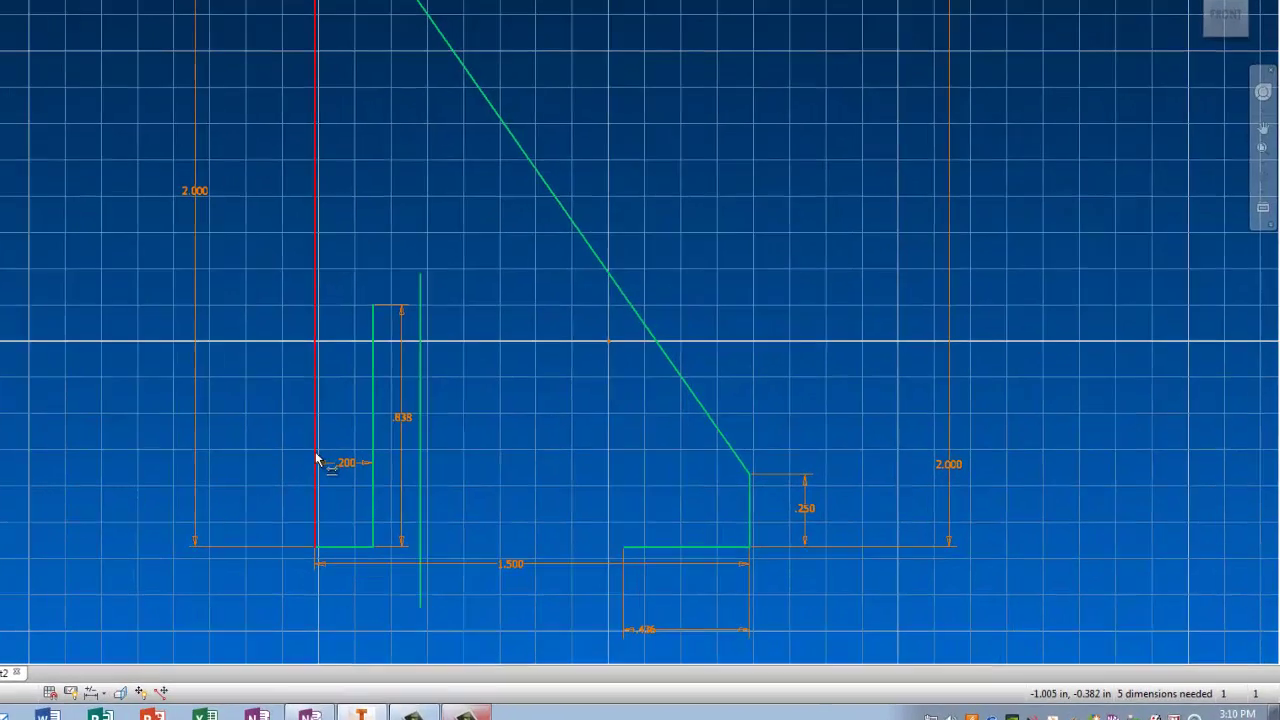
left_click(137, 420)
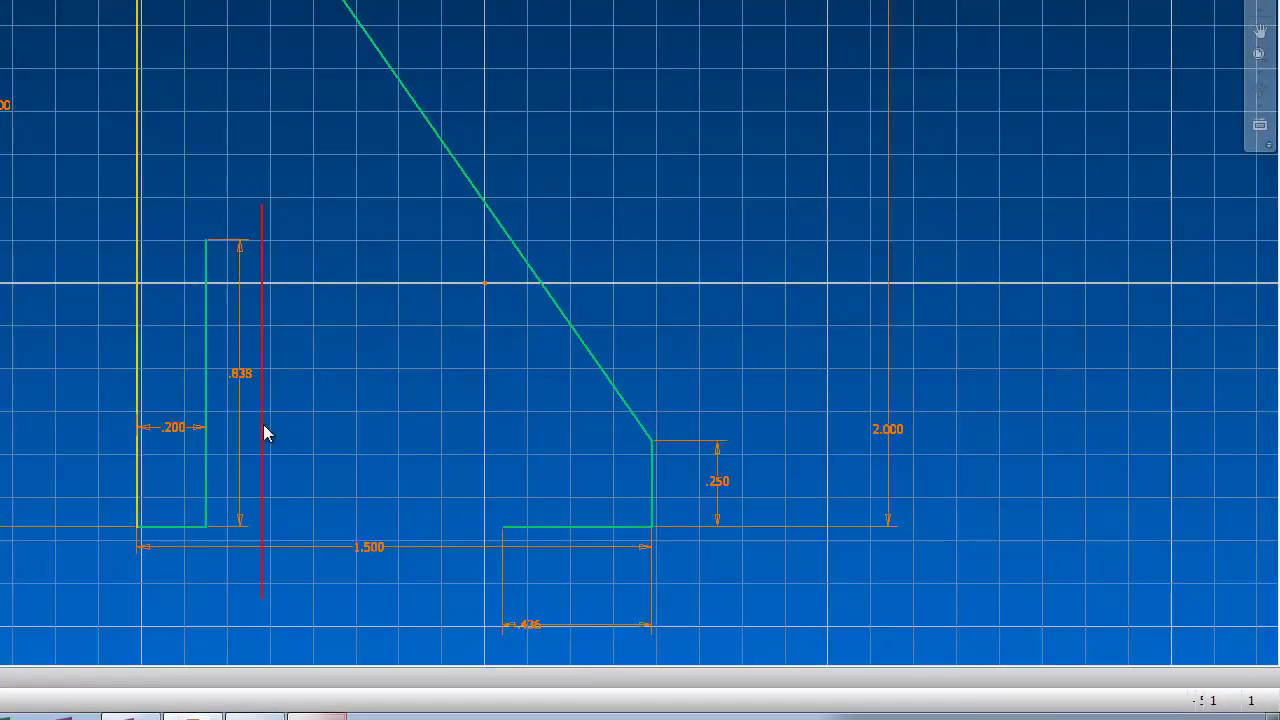
left_click(263, 430)
left_click(207, 174)
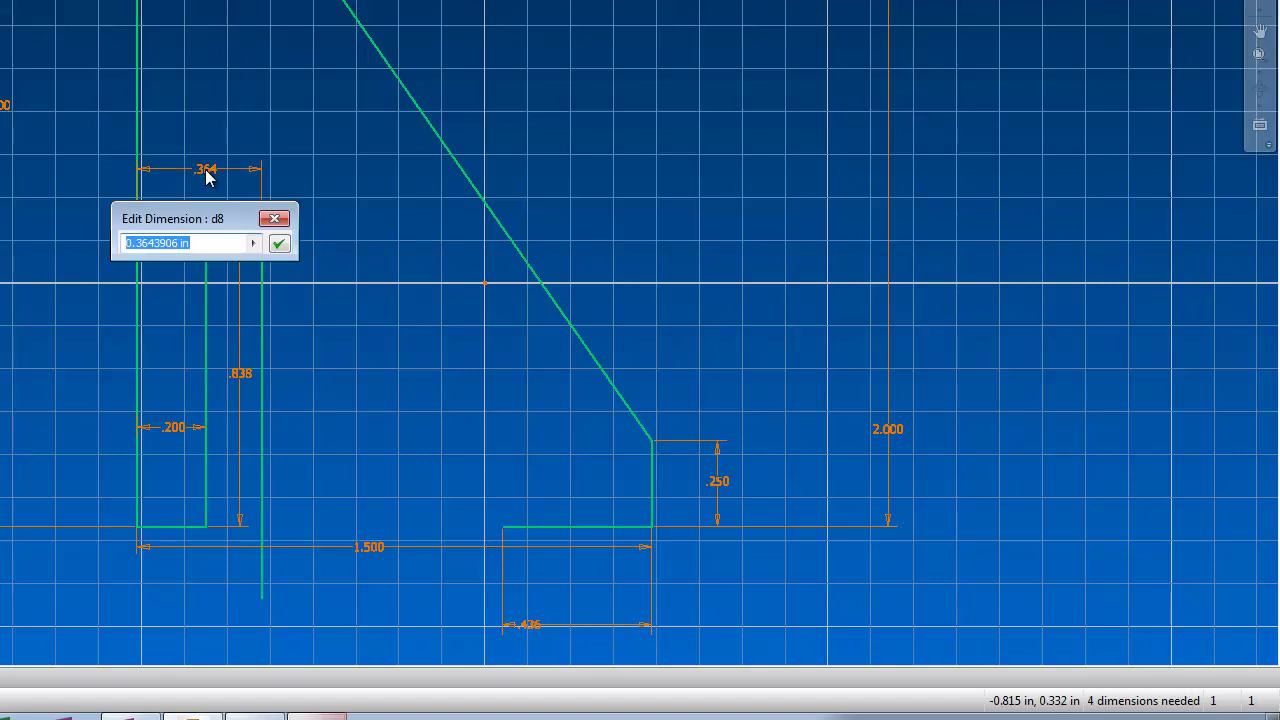
type(".325")
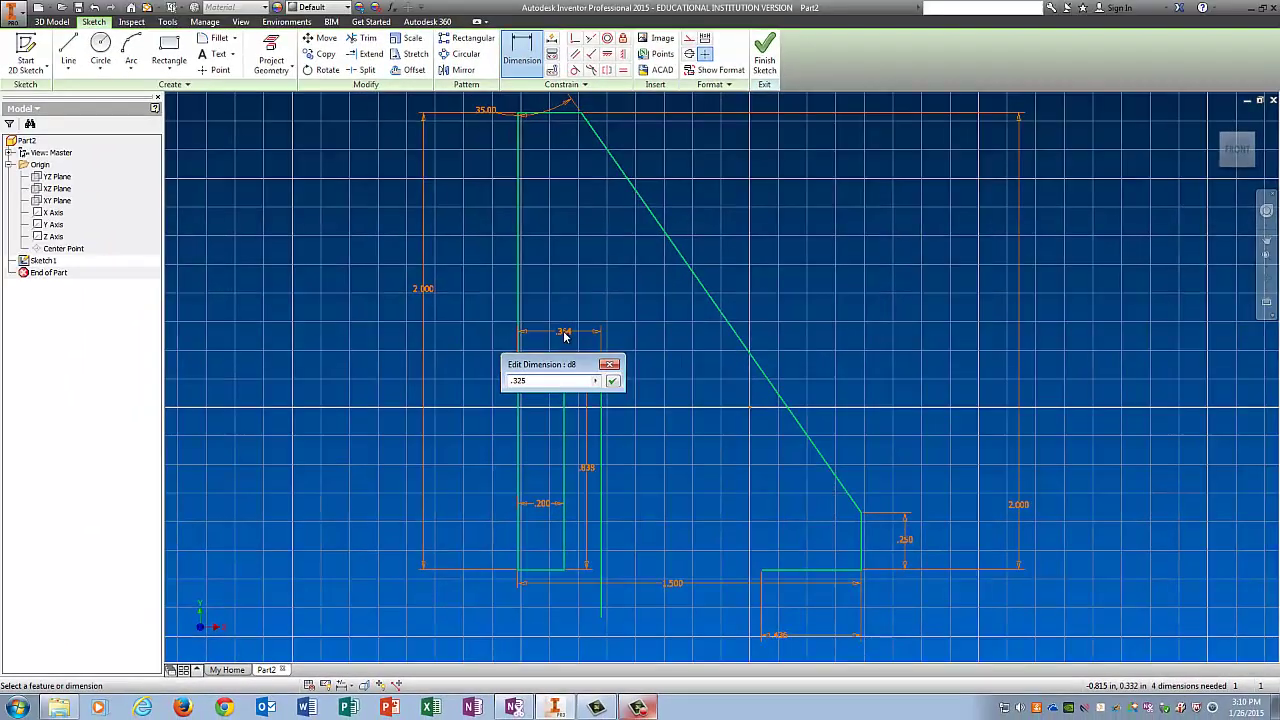
key("Return")
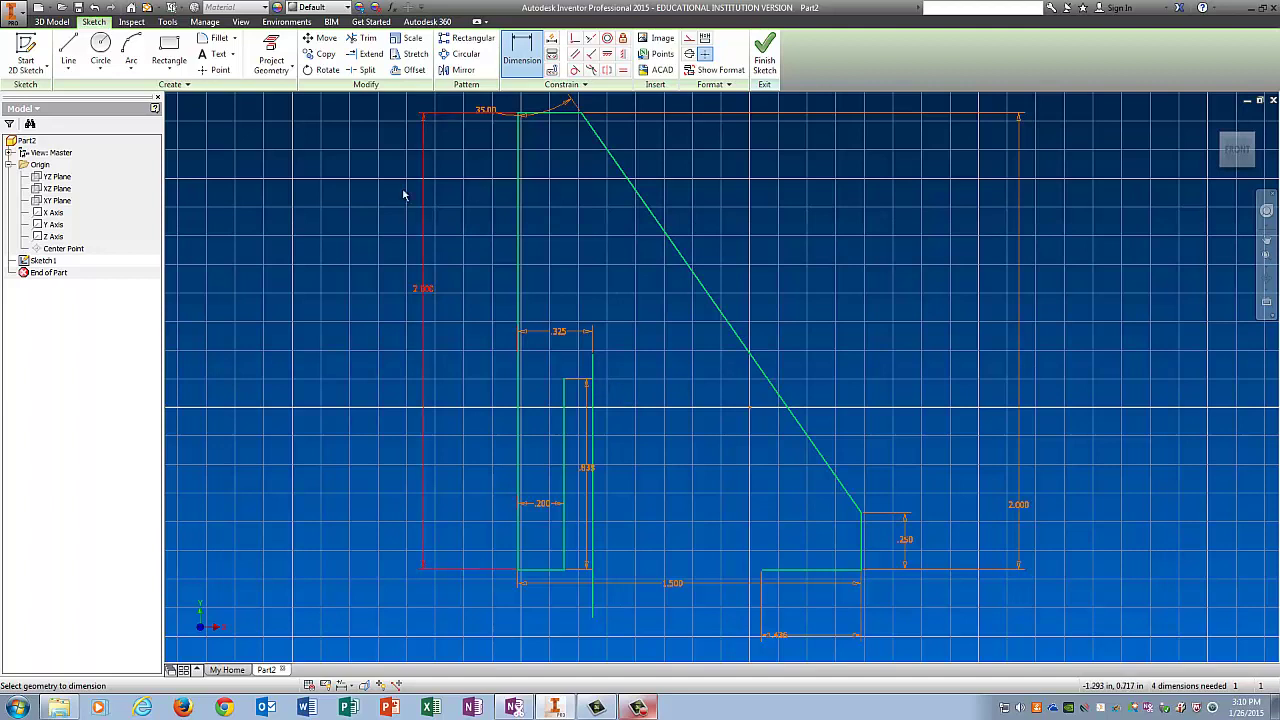
- Draw a horizontal guide line from the vertical guide line leftward through the top of the inner edge, past the outer left edge
left_click(66, 47)
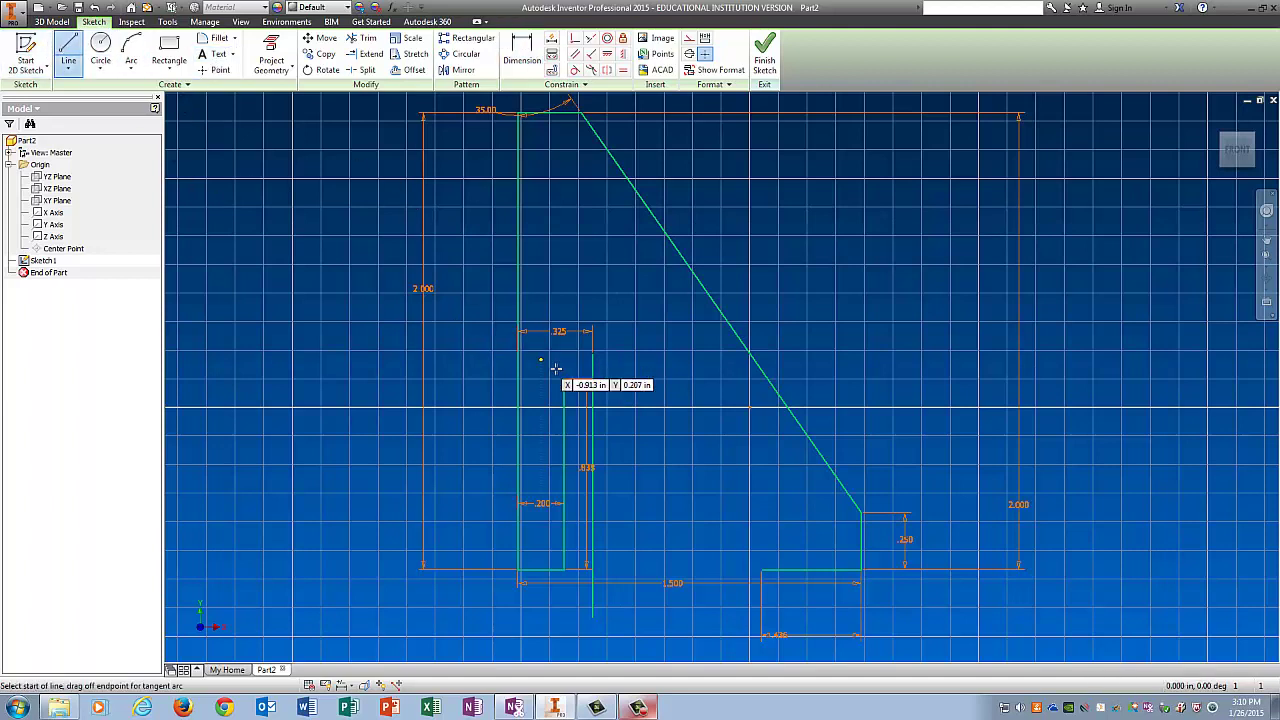
left_click(588, 378)
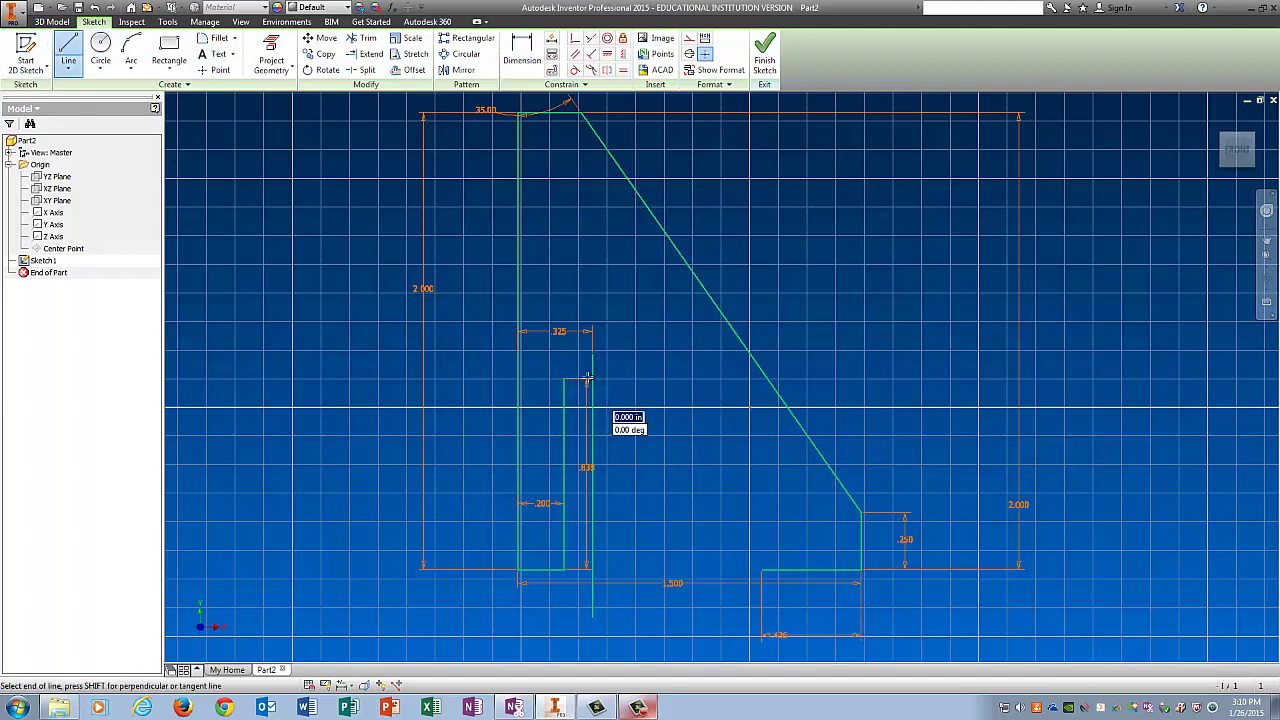
left_click(463, 377)
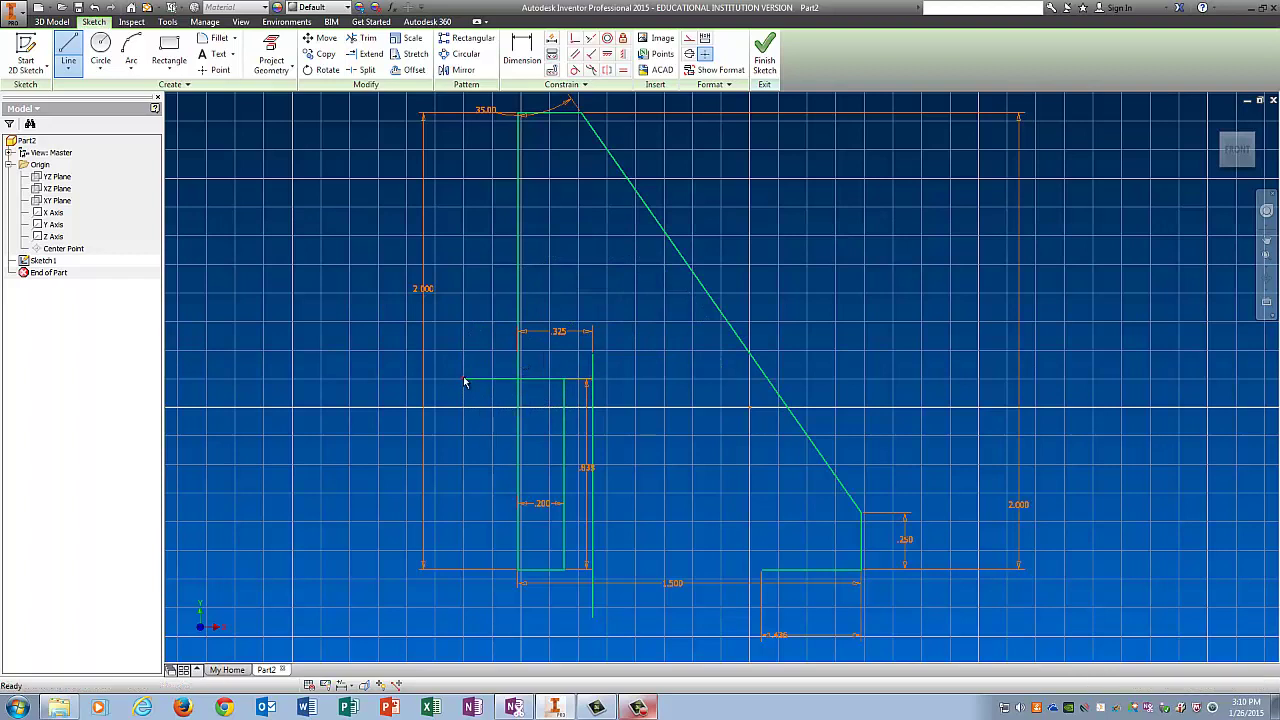
key("Escape")
- Draw a circle about 0.217 in in diameter, centred where the horizontal and vertical guide lines meet
key("c")
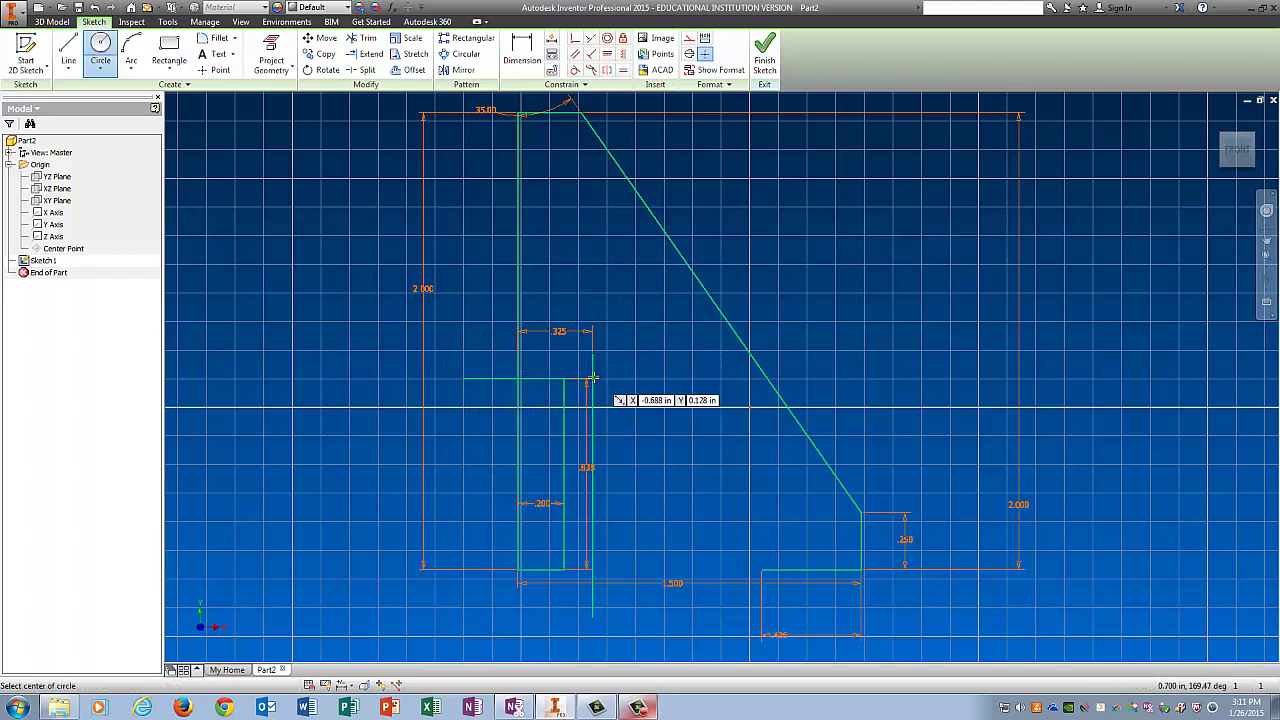
scroll(593, 377, "up", 5)
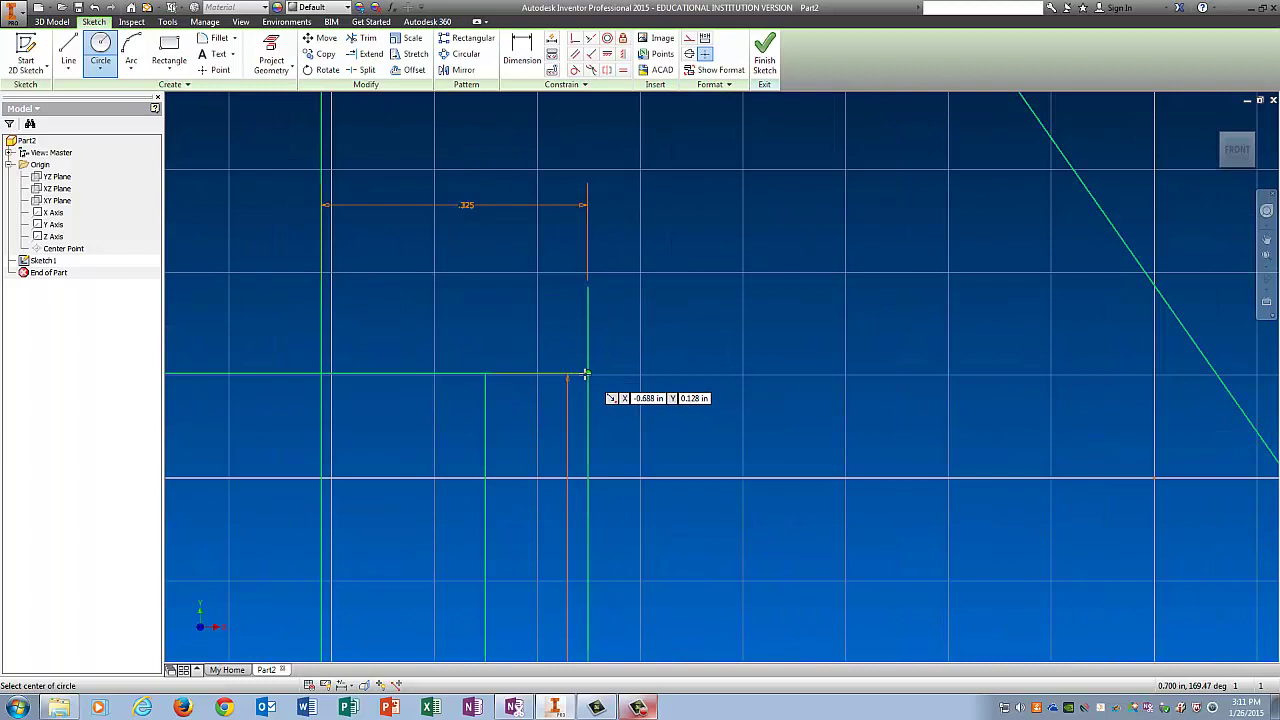
left_click(587, 374)
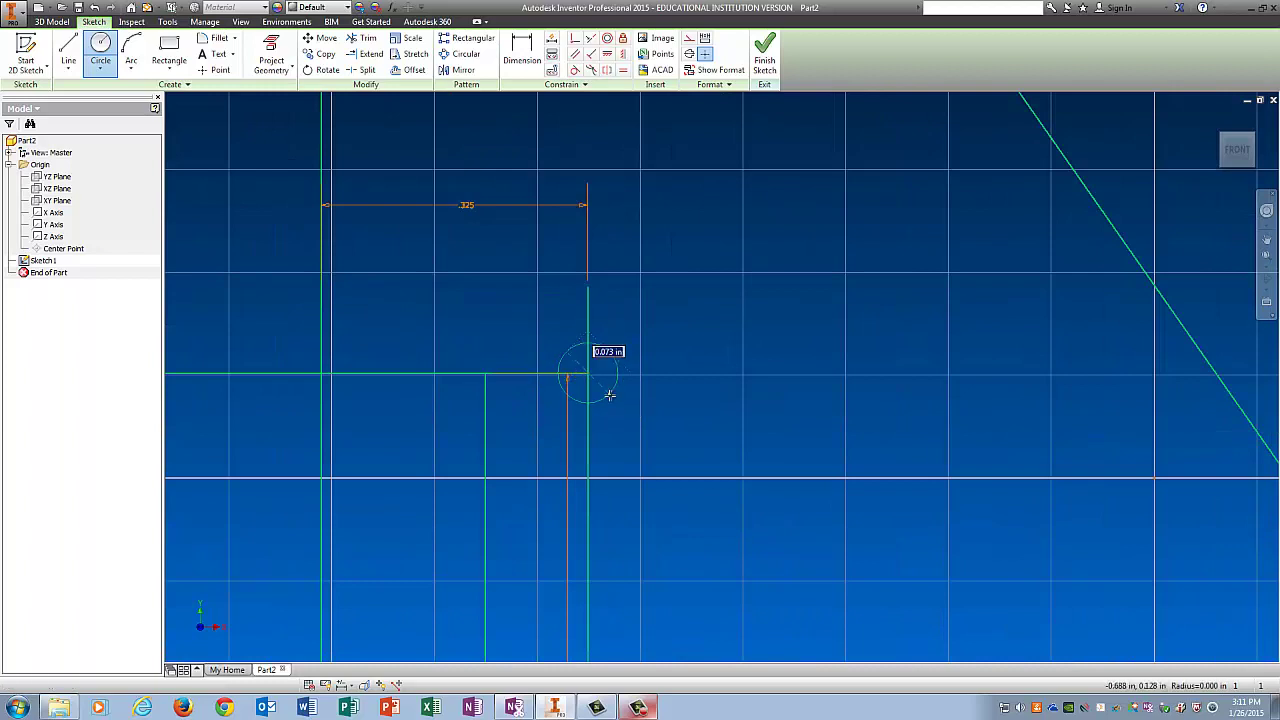
left_click(645, 440)
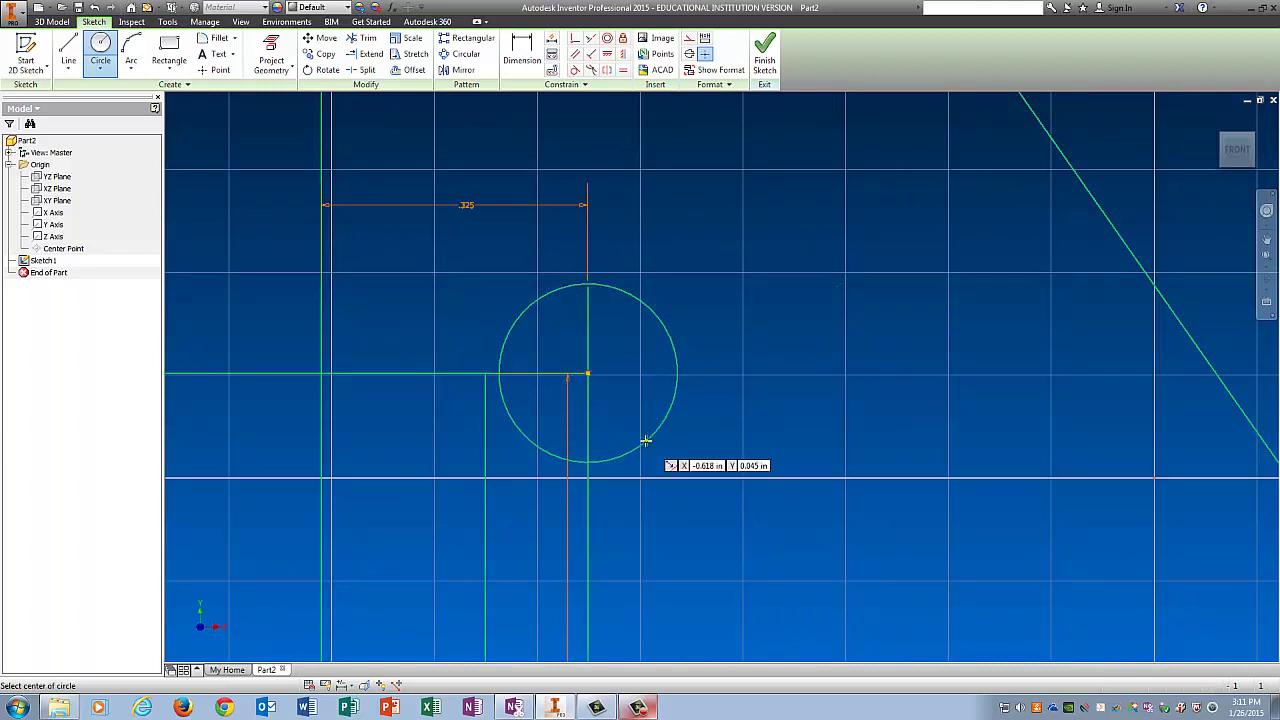
- Dimension the circle's diameter as 0.25 in
left_click(517, 48)
left_click(663, 329)
left_click(703, 295)
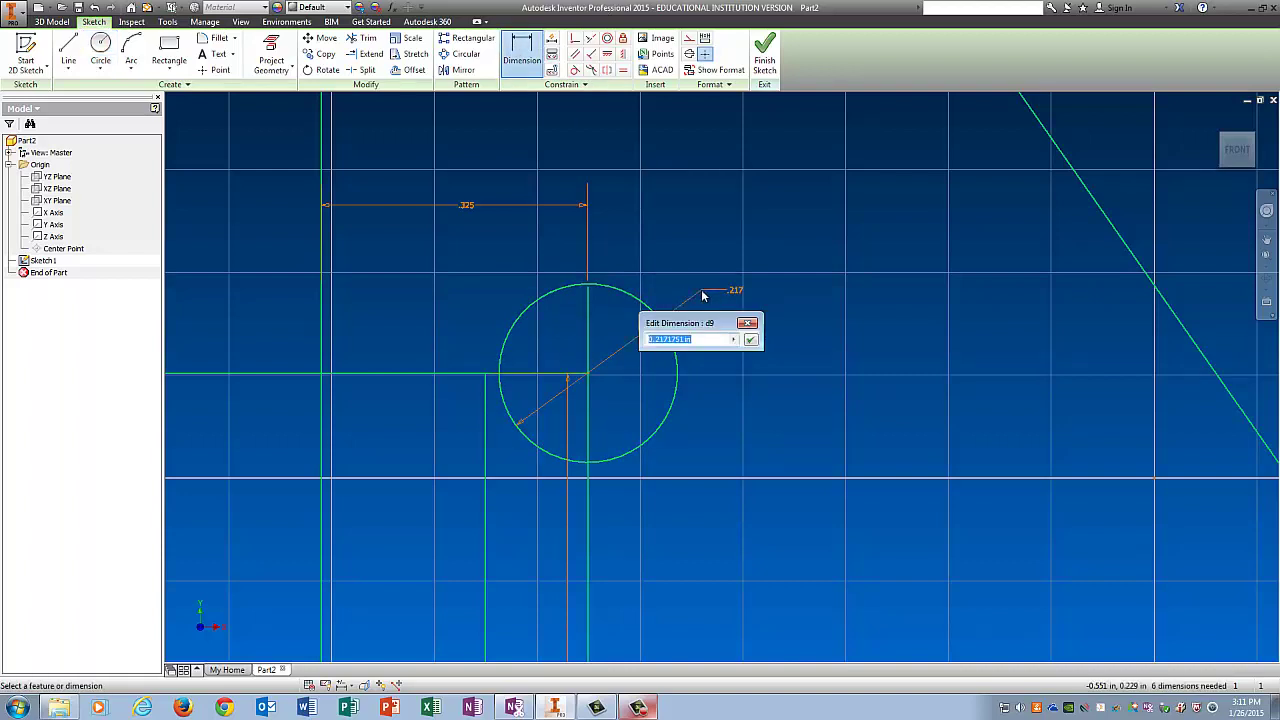
type(".25")
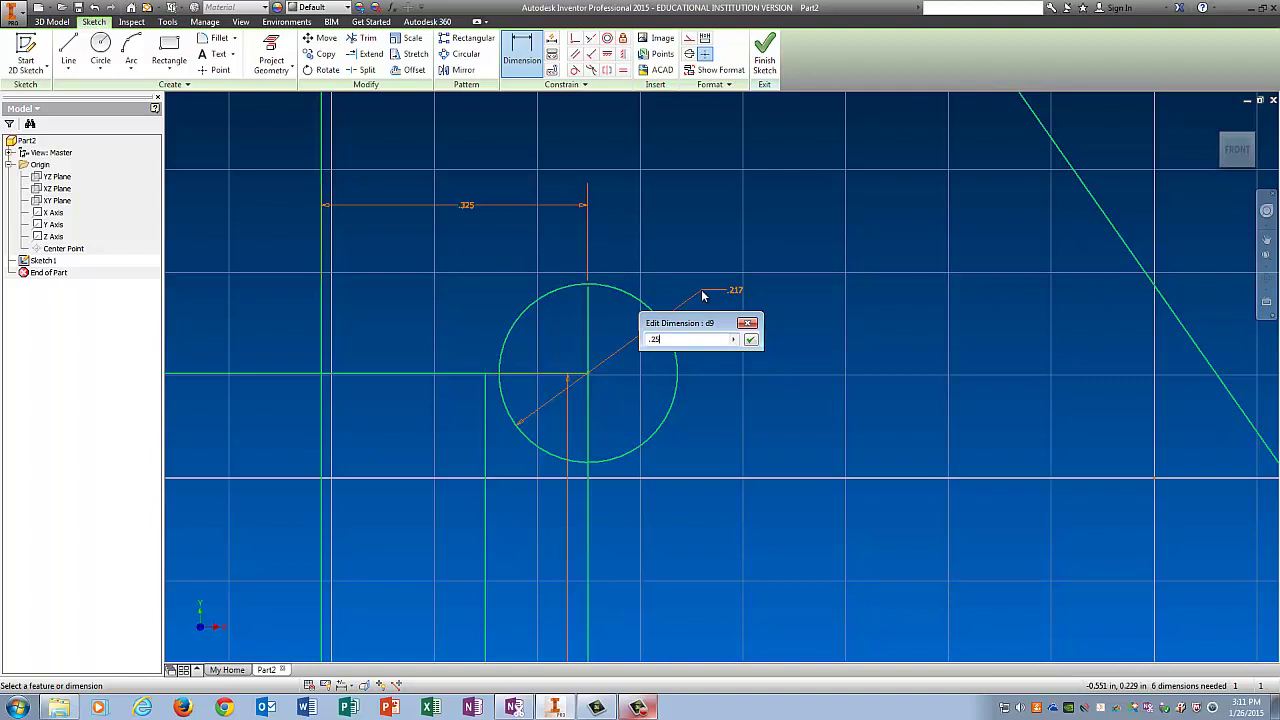
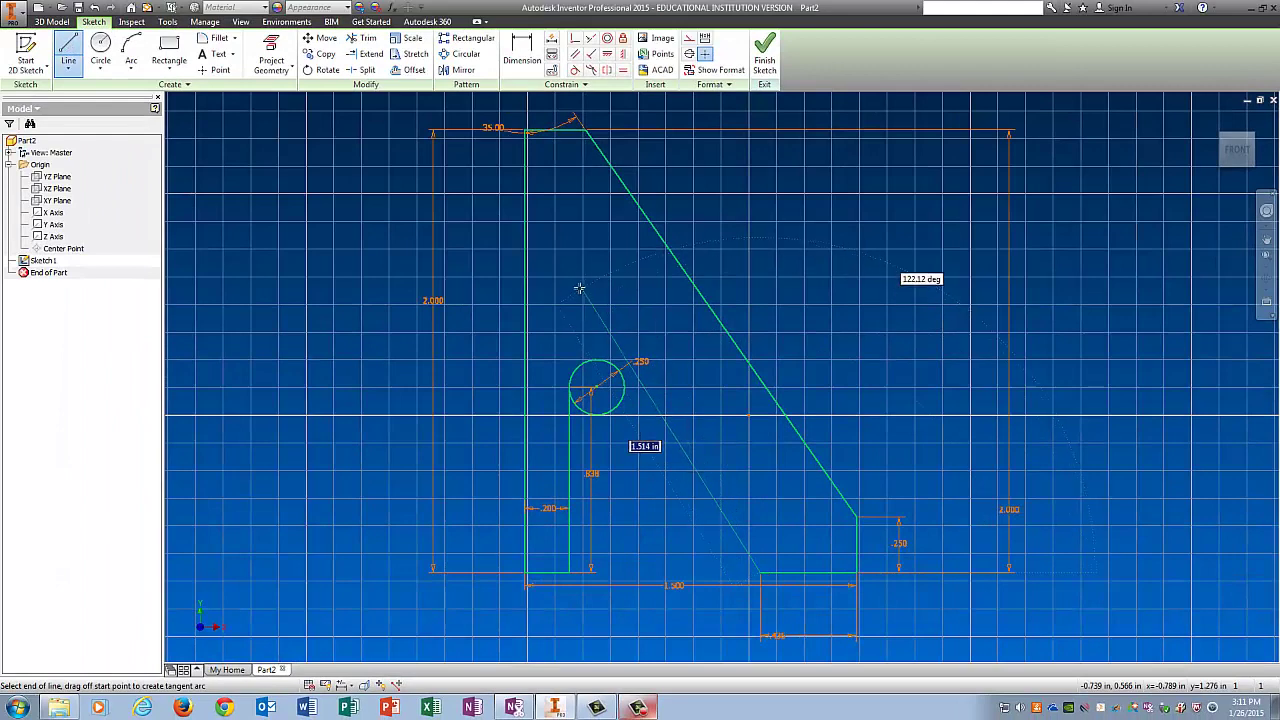
- Draw an inner slanted line about 1.51 in long from the slanted leg's bottom edge up past the circle
left_click(578, 281)
key("Escape")
key("Escape")
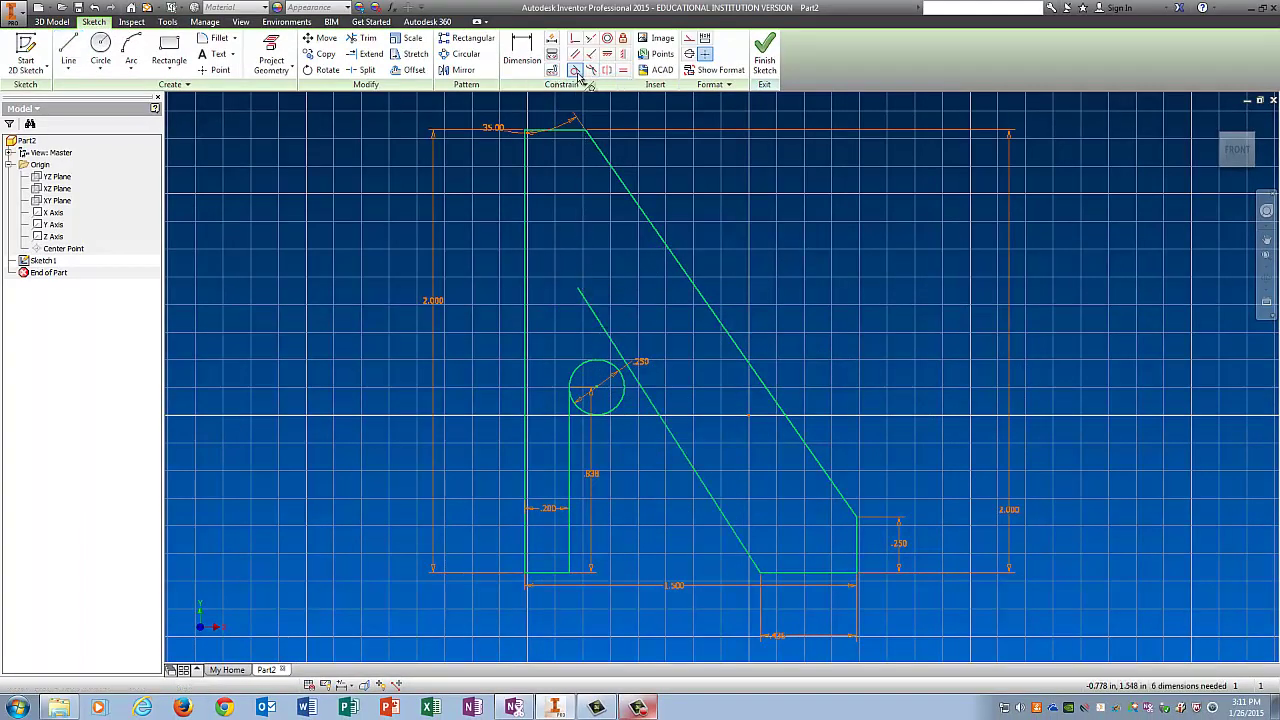
- Apply tangent constraints between the circle and both the inner slanted line and the inner vertical edge
left_click(576, 71)
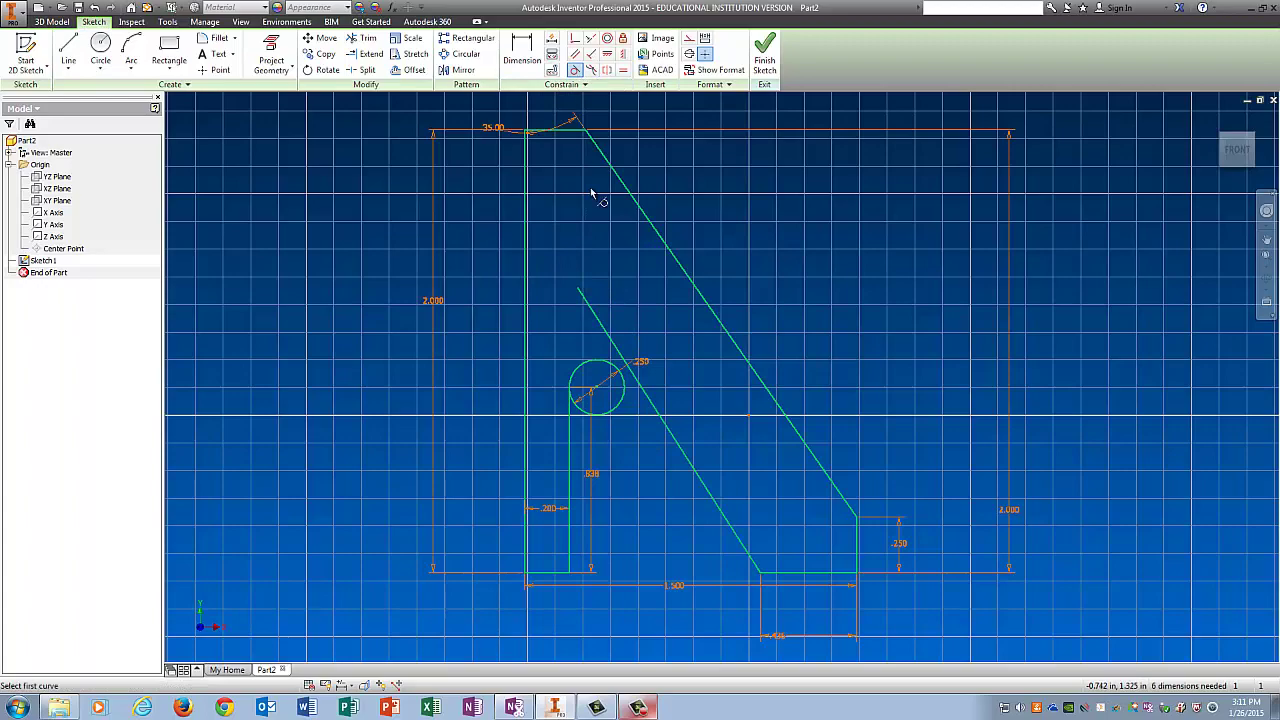
left_click(618, 358)
left_click(606, 371)
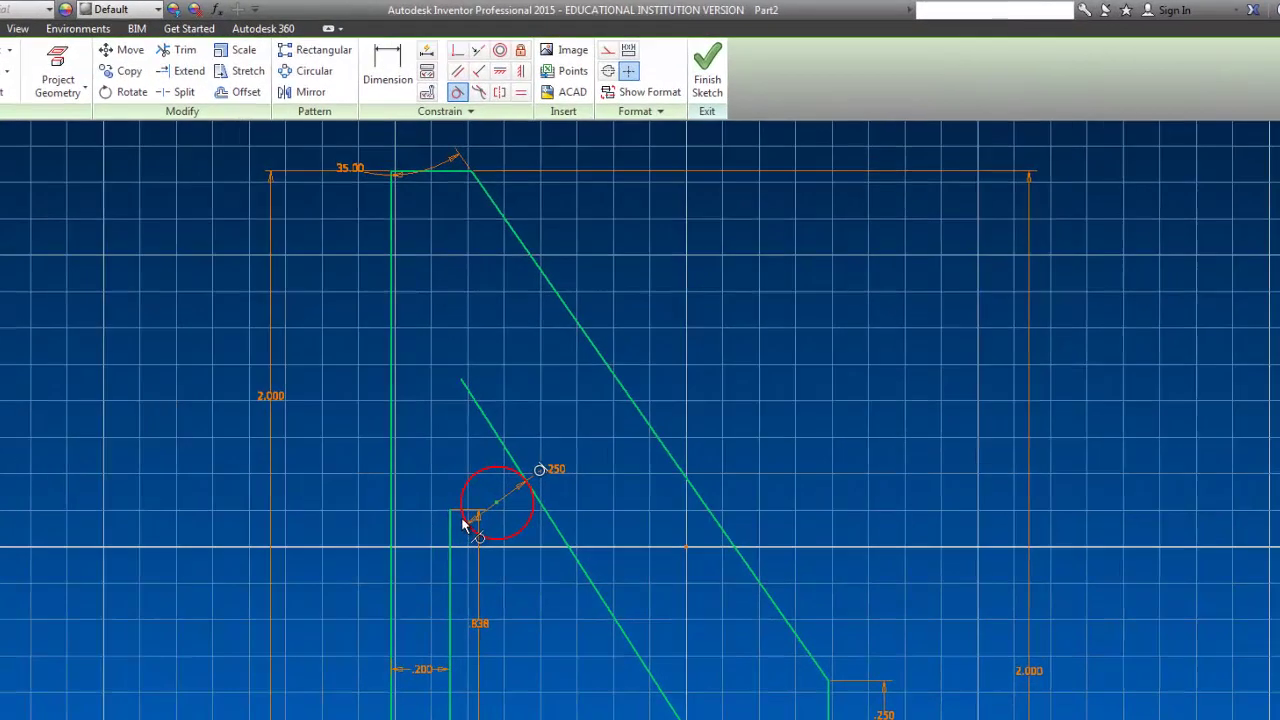
left_click(396, 598)
left_click(382, 604)
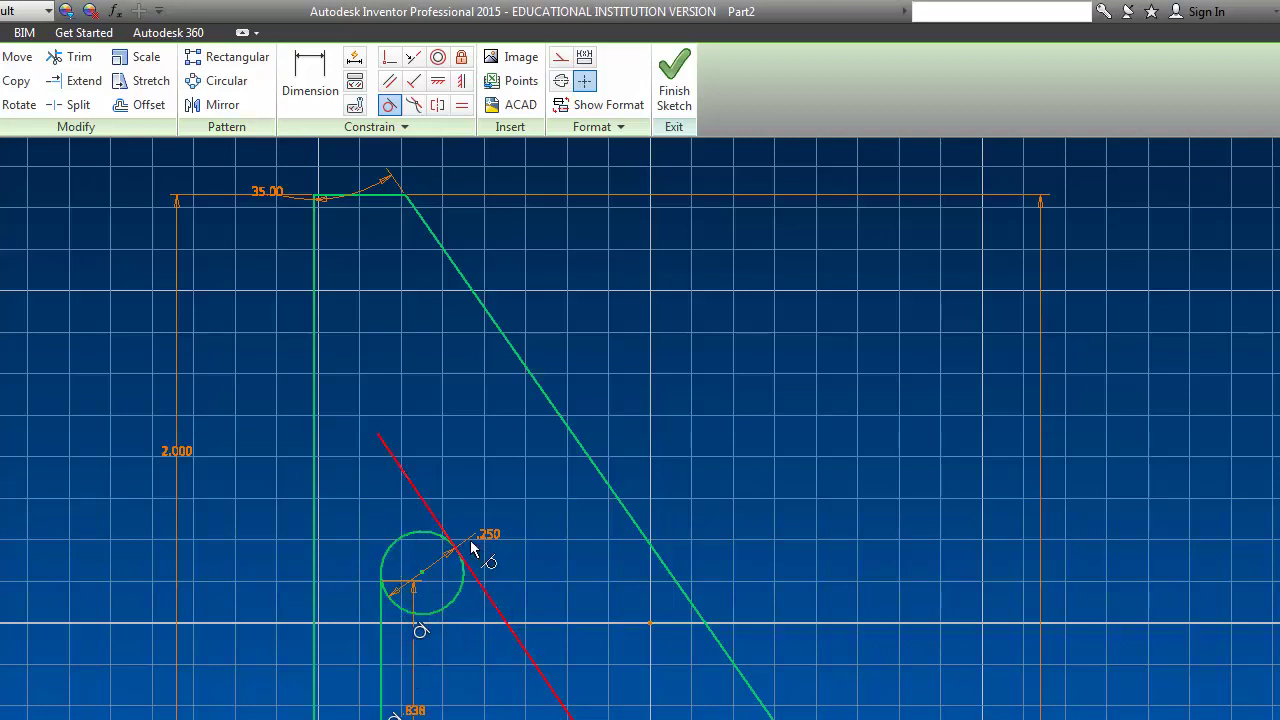
- Trim off the part of the inner slanted line that extends above the circle
left_click(70, 58)
left_click(421, 508)
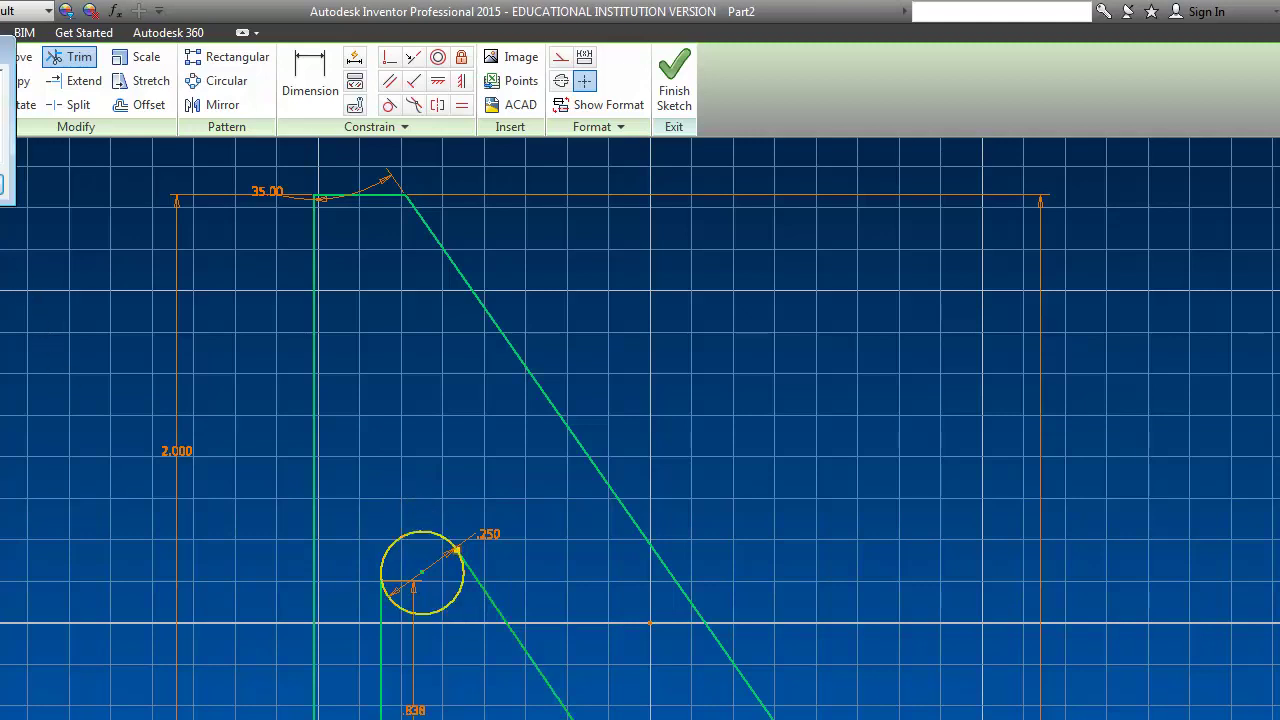
scroll(440, 664, "up", 3)
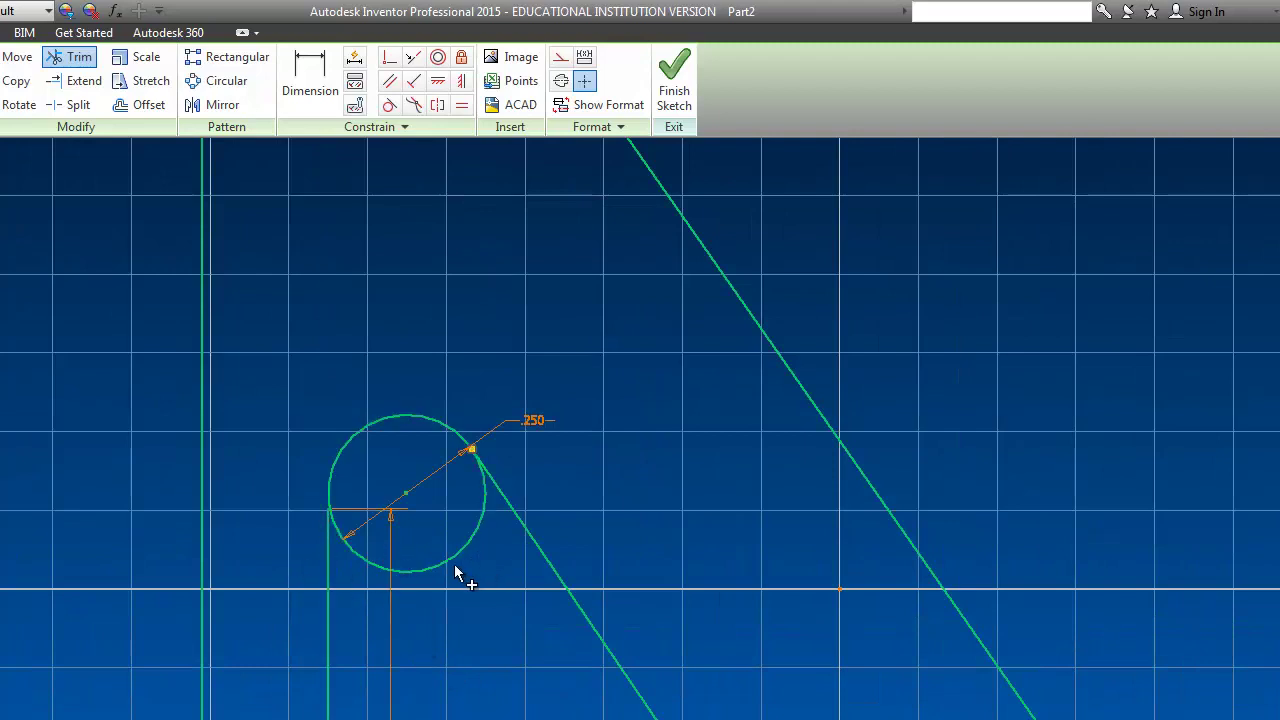
- Extend the inner vertical edge up to its tangent point on the circle
key("Escape")
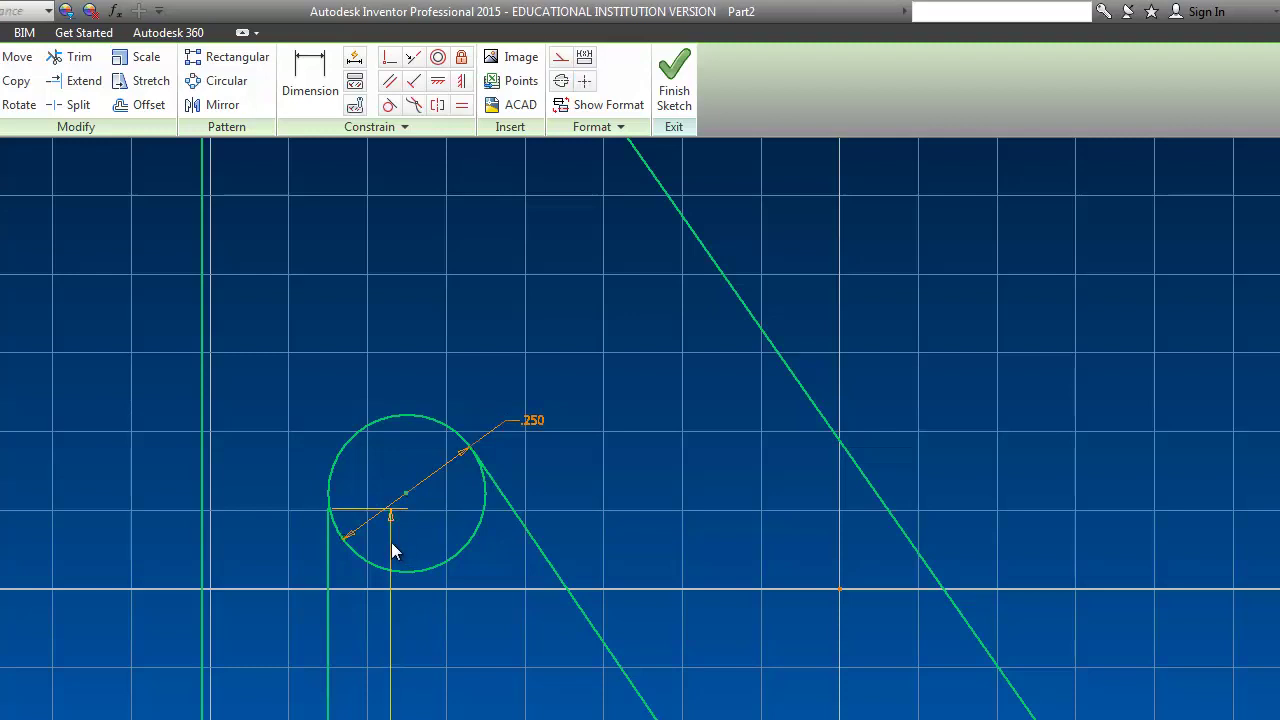
left_click(68, 58)
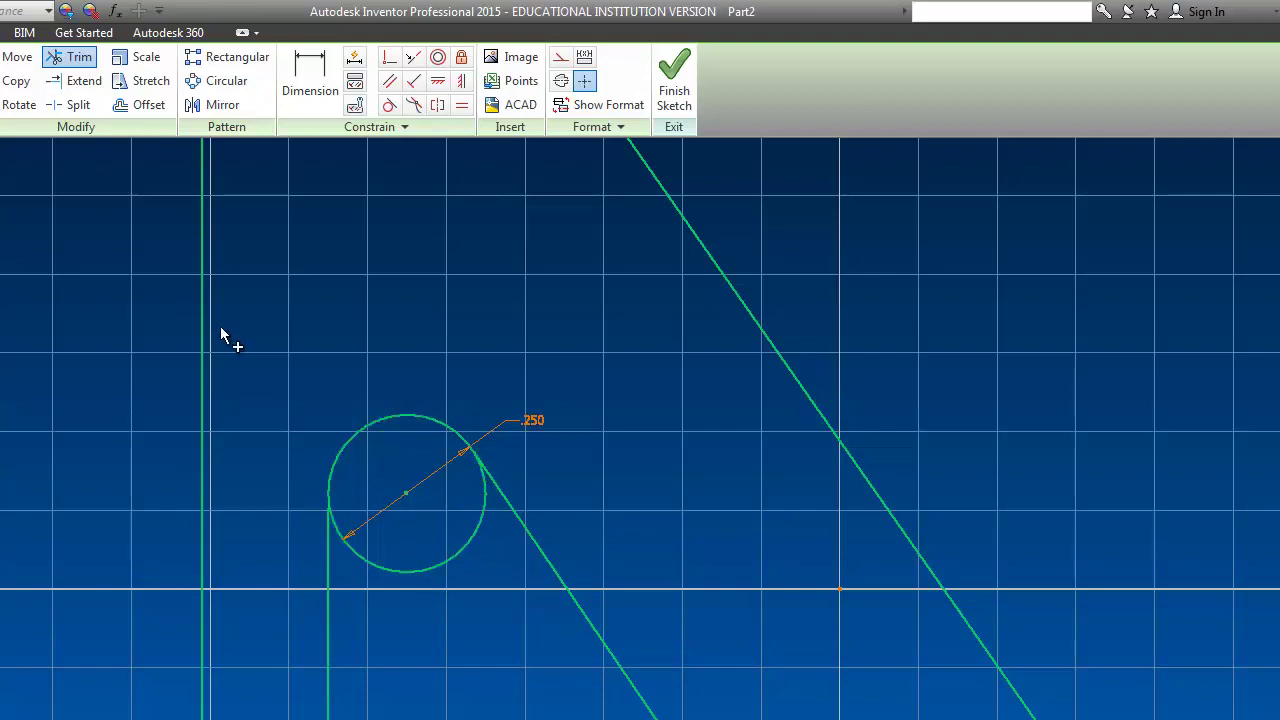
left_click(68, 81)
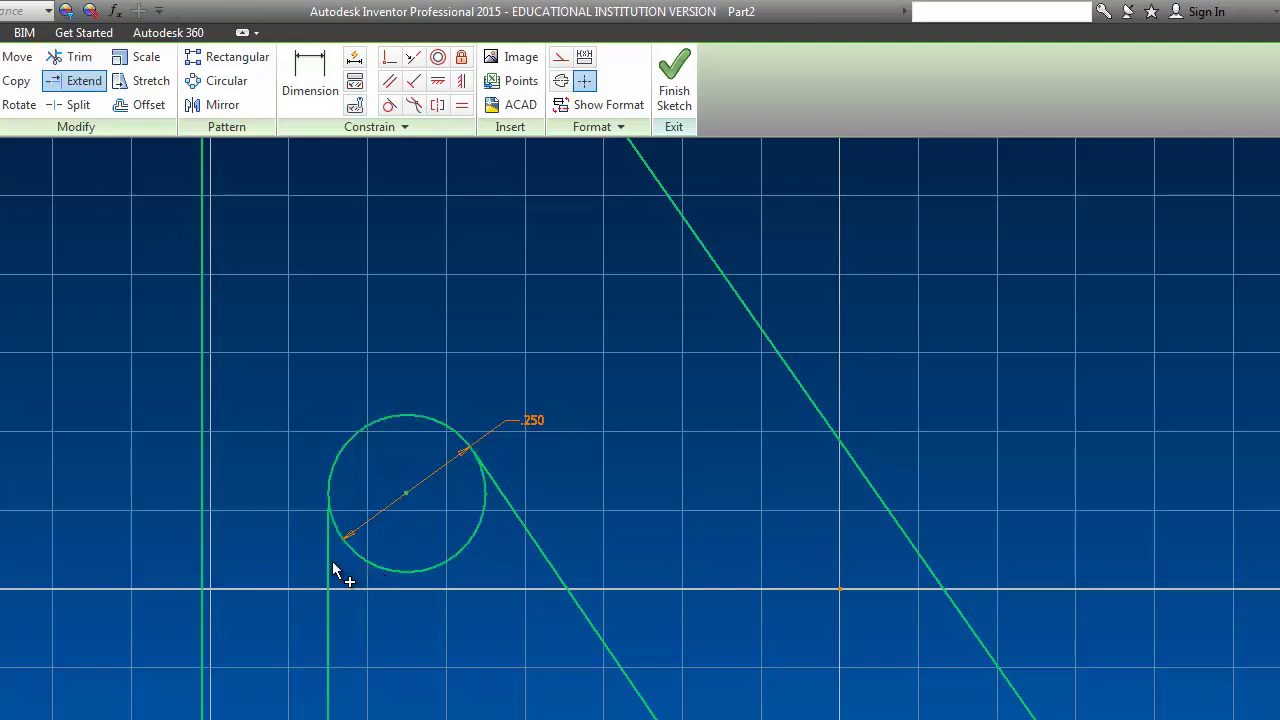
left_click(327, 562)
- Trim away the lower portion of the circle between the two inner lines, leaving a rounded arc
left_click(72, 57)
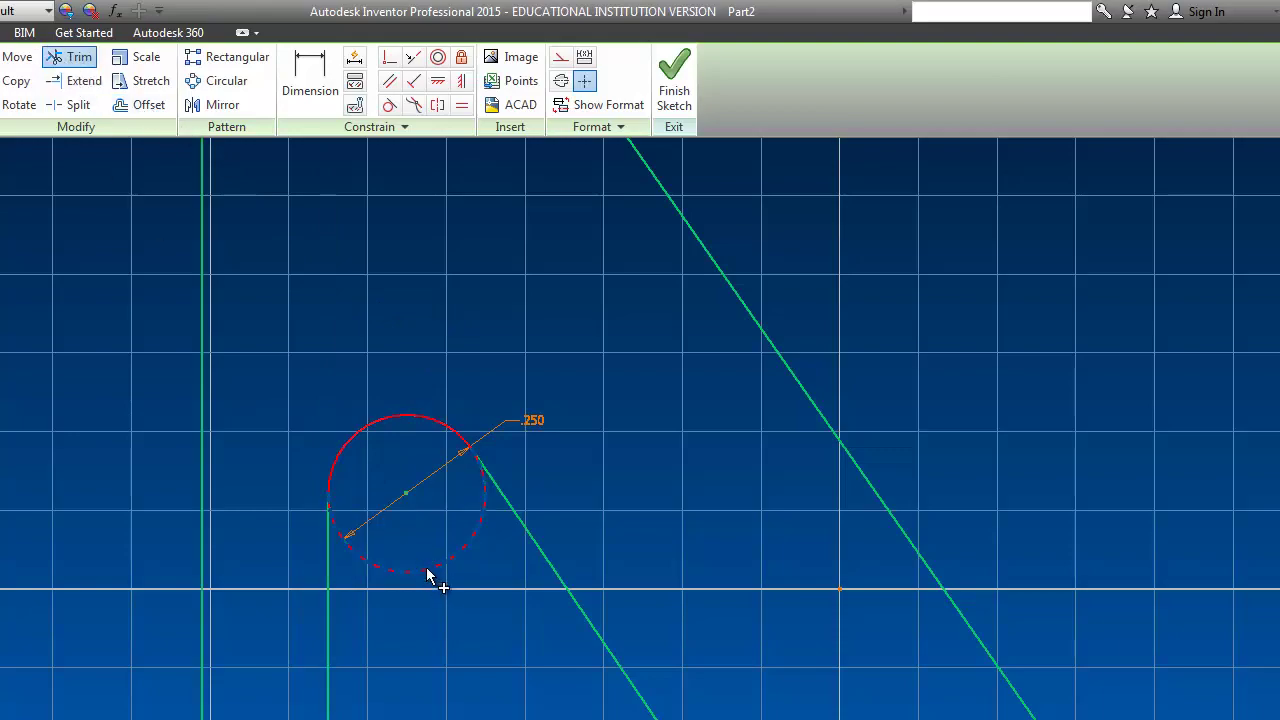
left_click(428, 577)
scroll(455, 593, "down", 5)
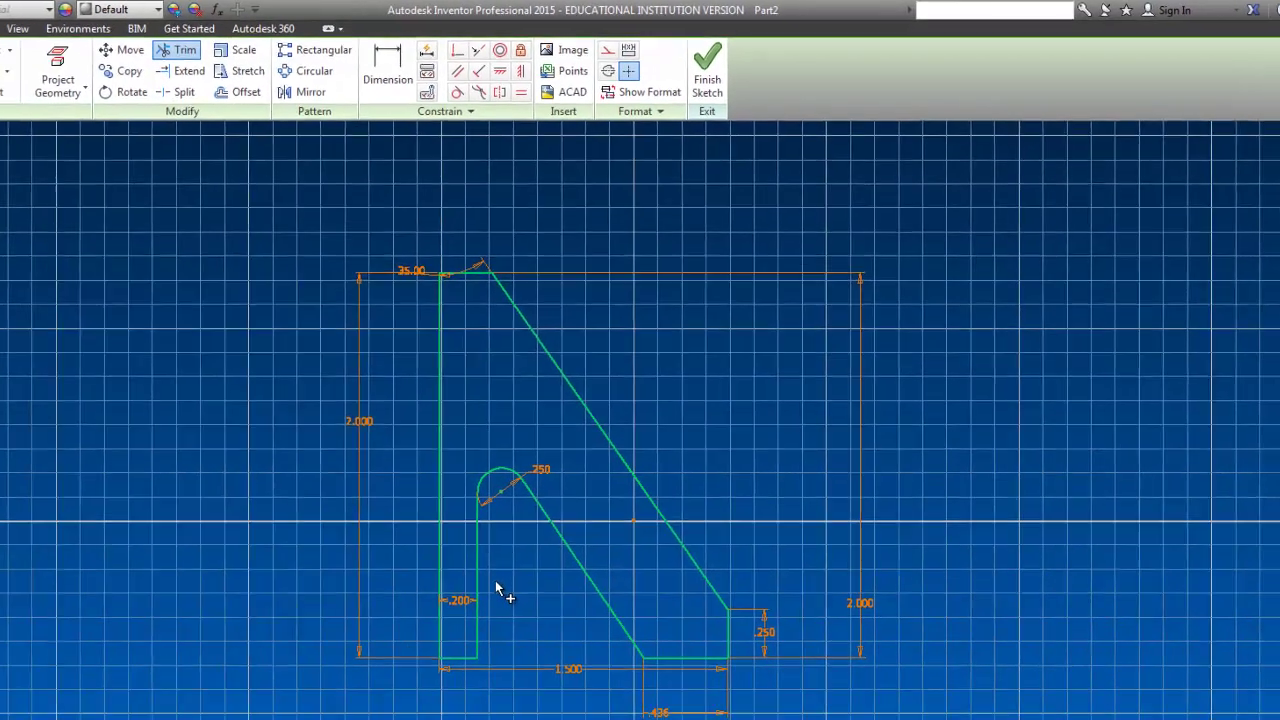
scroll(497, 588, "up", 4)
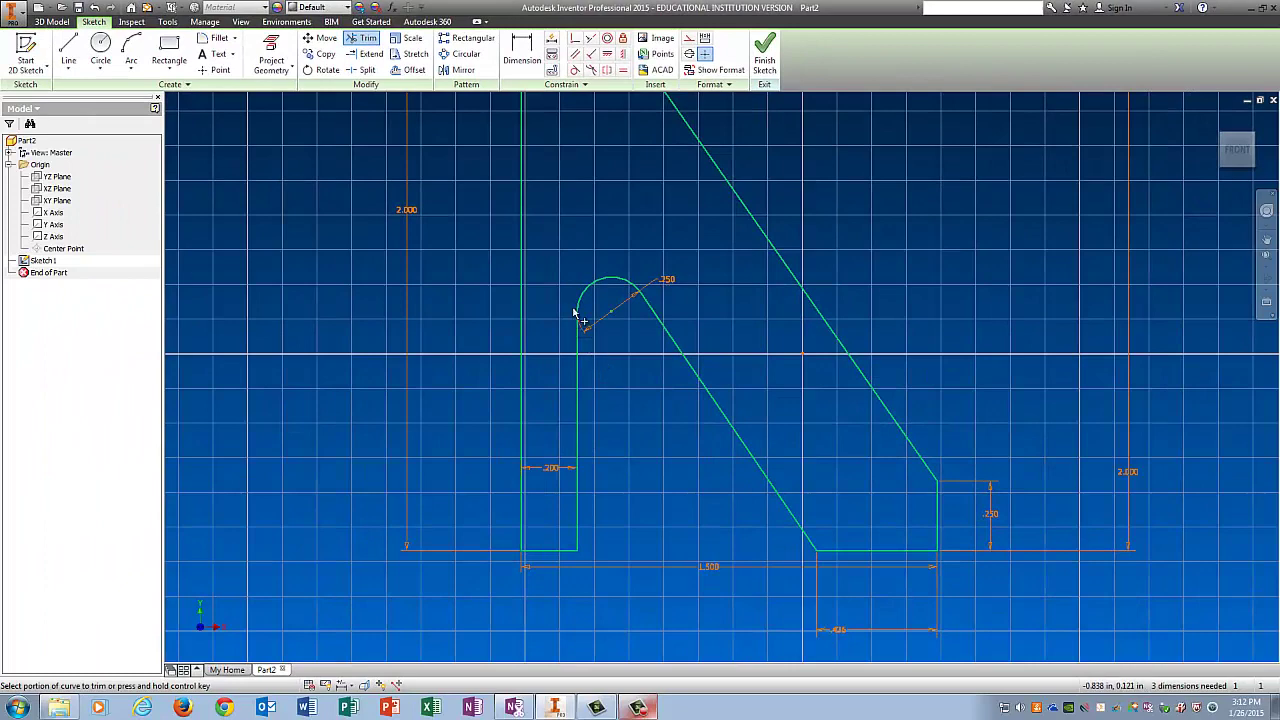
scroll(775, 412, "down", 3)
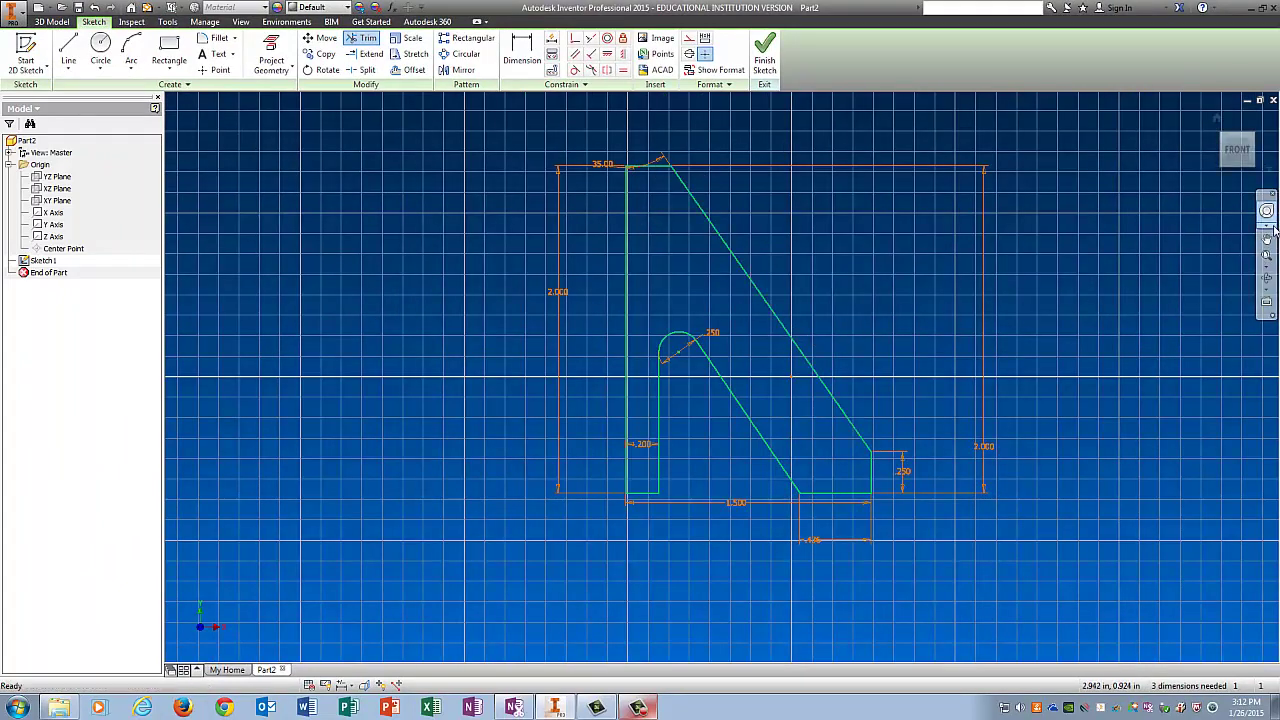
- Finish the sketch and extrude the bracket profile 0.5 in
left_click(766, 70)
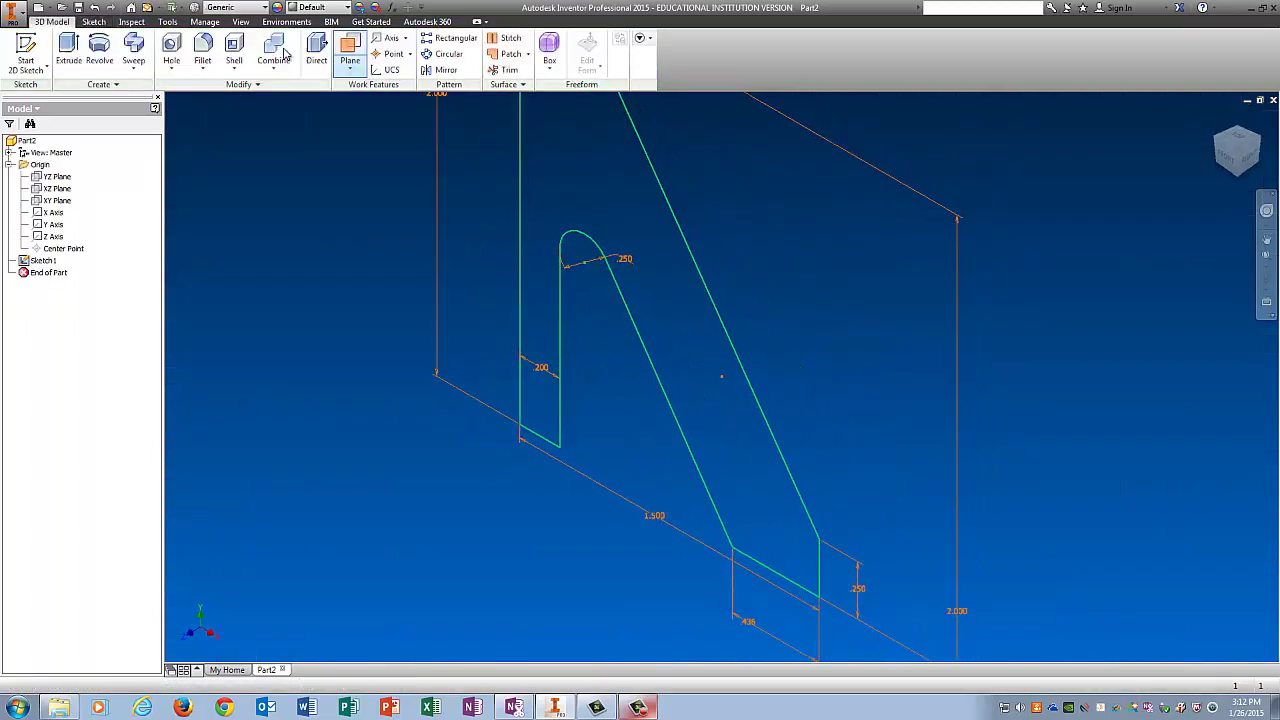
left_click(68, 45)
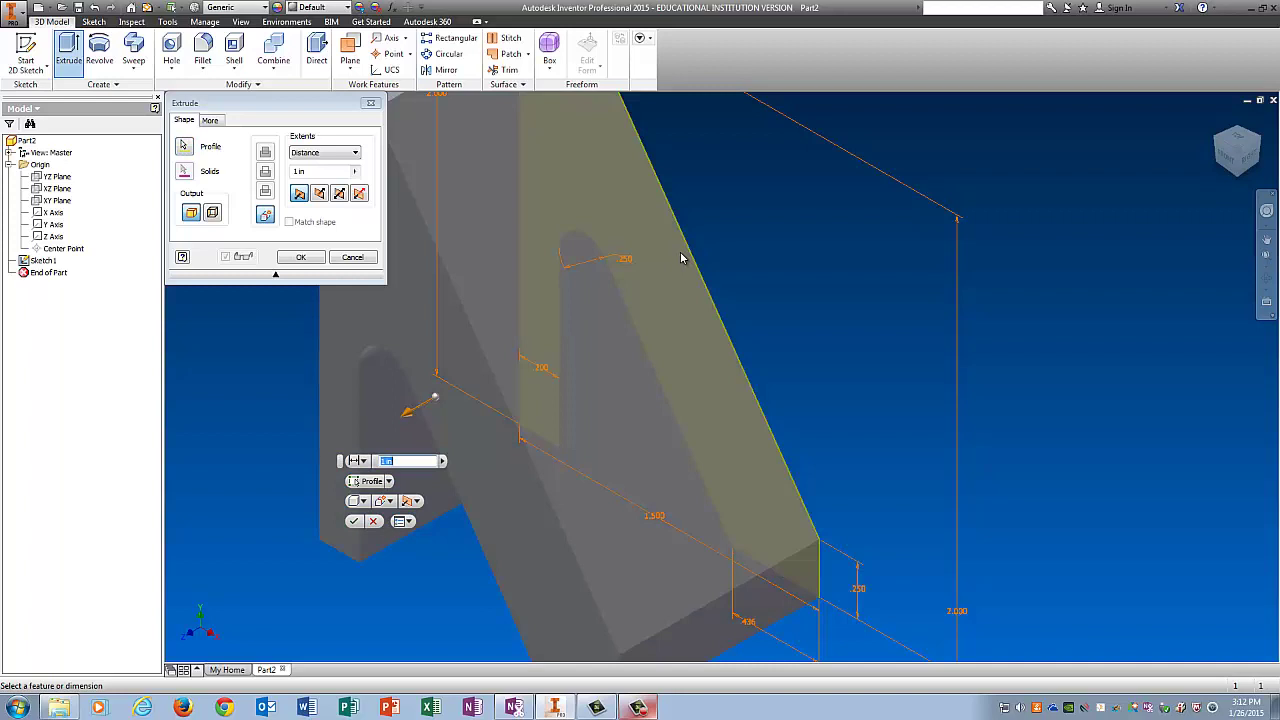
type(".5")
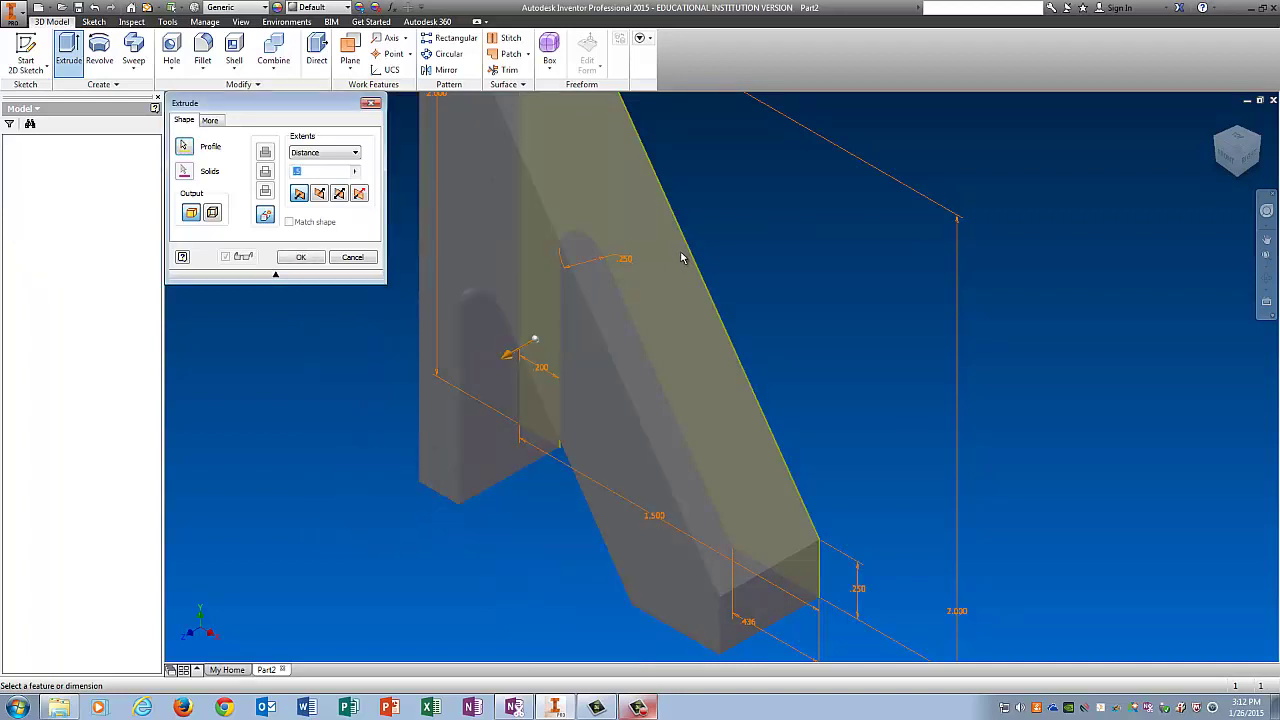
key("Return")
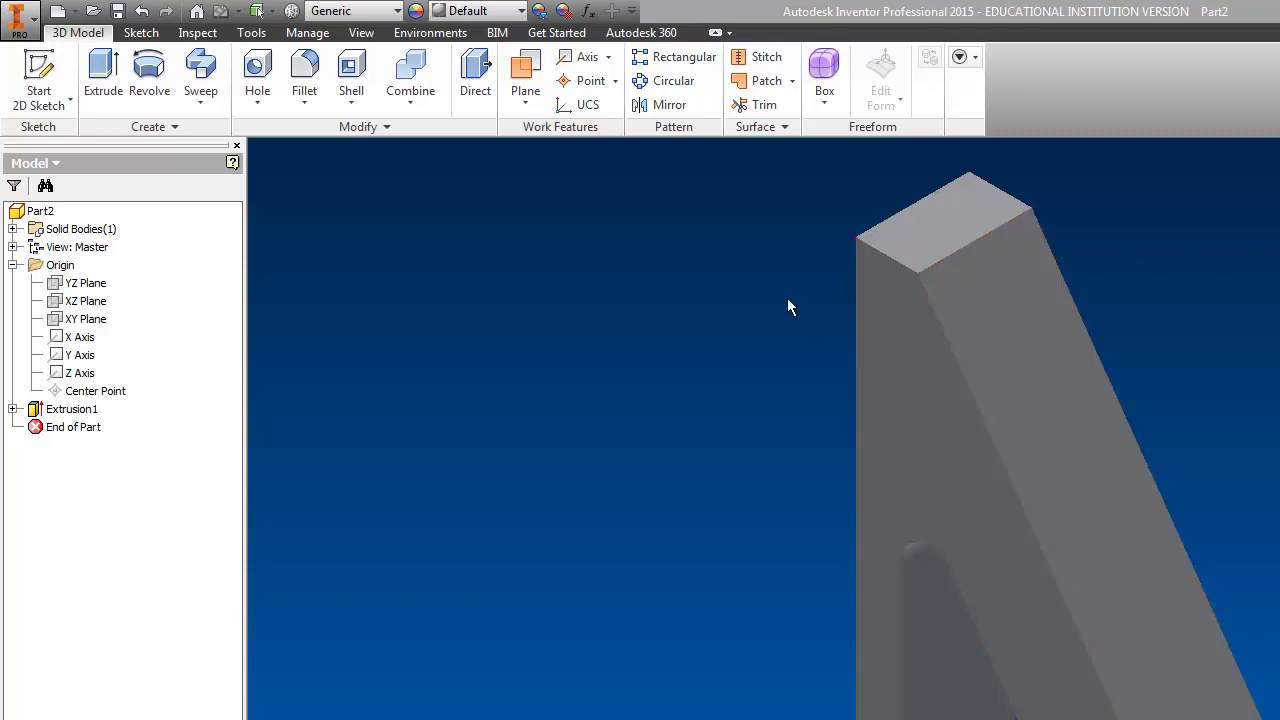
- Place a simple drilled hole near the top of the slanted face, 0.23 in diameter and 0.4 in deep with Distance termination
left_click(257, 68)
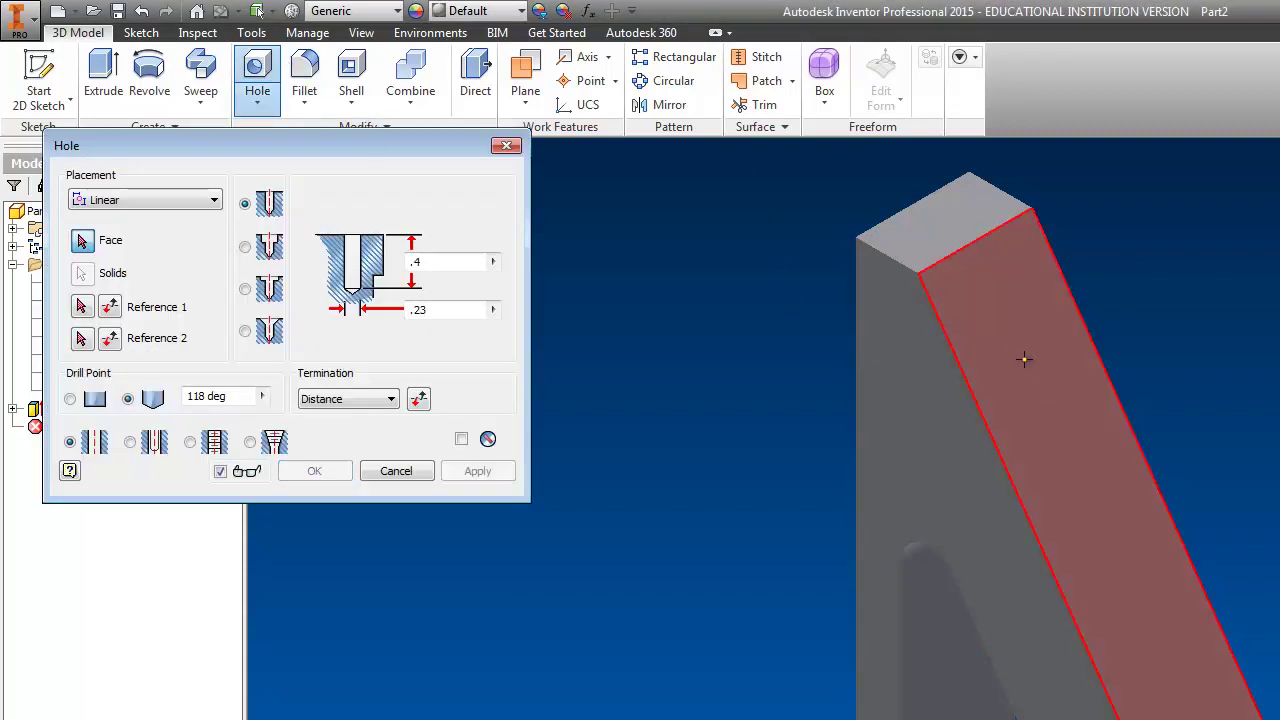
left_click(1022, 327)
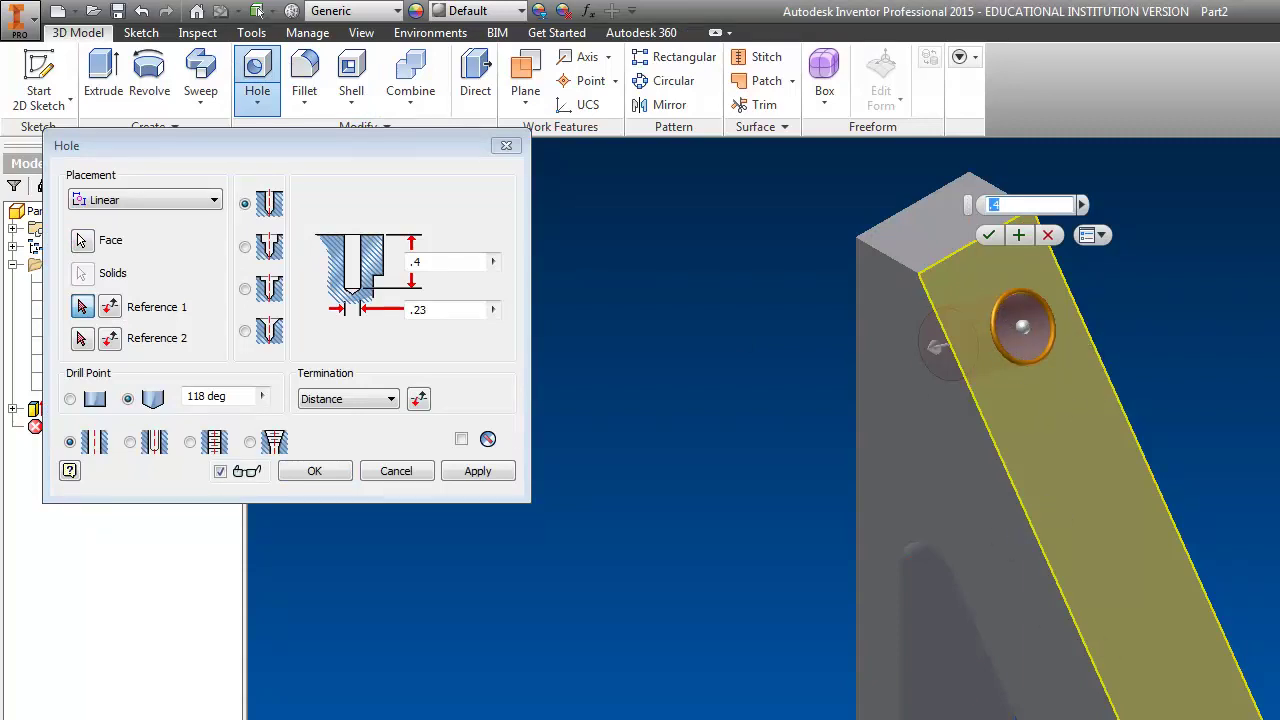
left_click(436, 310)
type(".2")
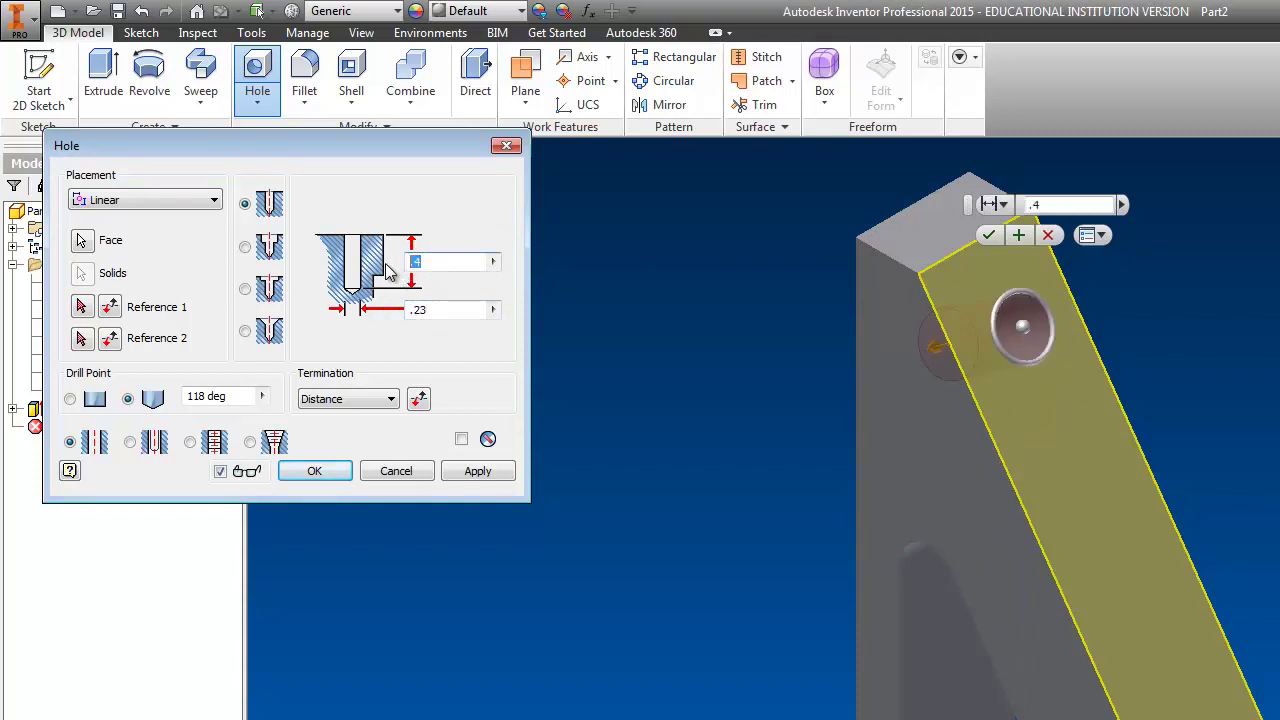
left_click(338, 400)
left_click(322, 416)
- Locate the hole 0.336 in from the slanted face's top edge and 0.25 in from its long front edge, and create it
left_click(82, 307)
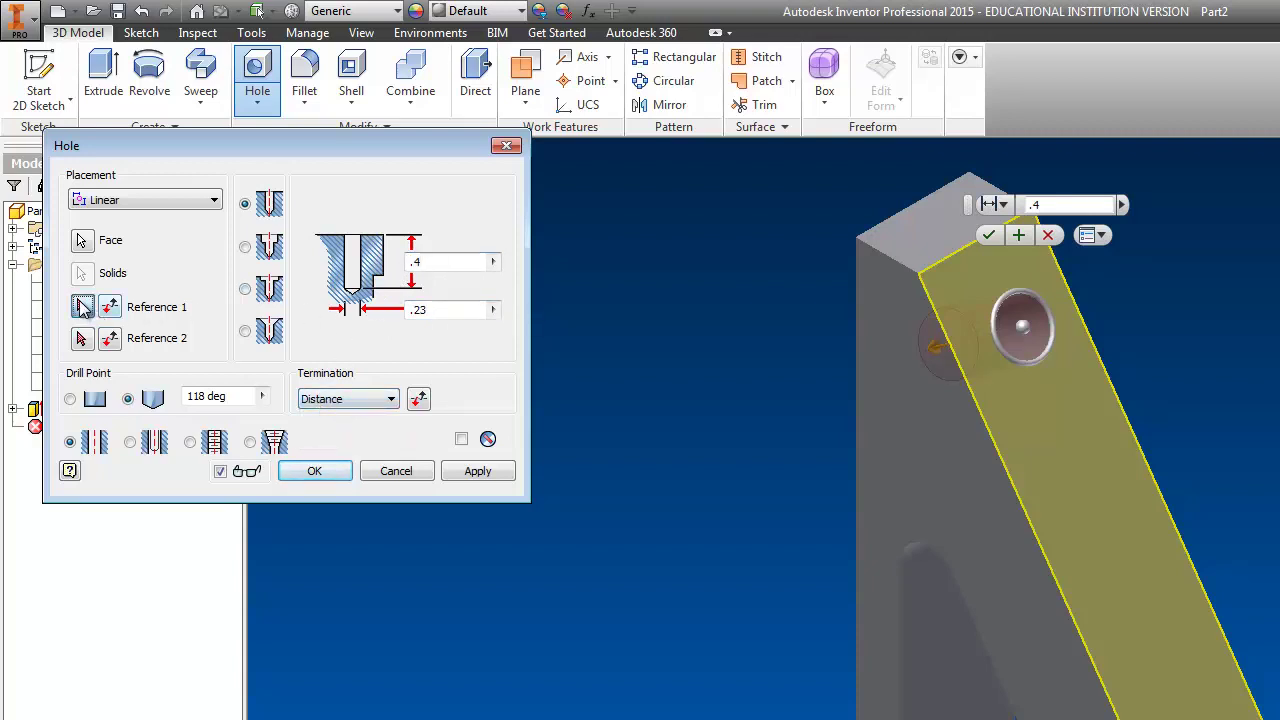
left_click(960, 254)
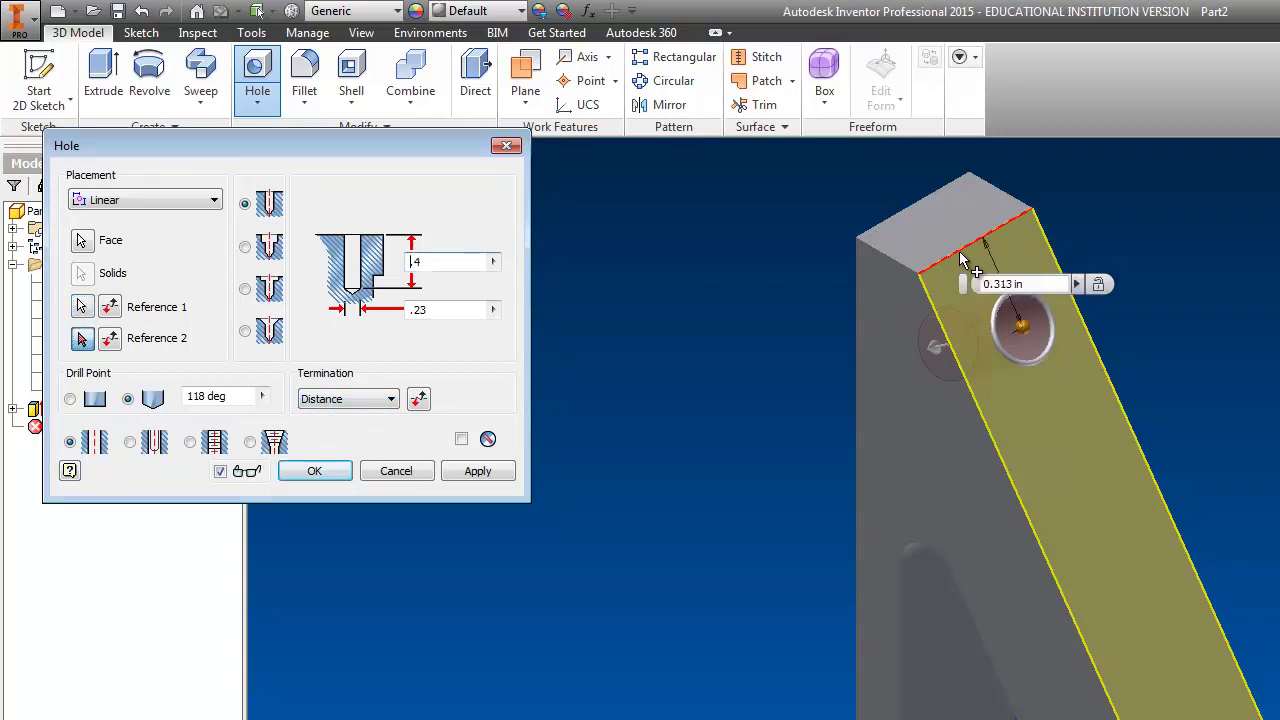
left_click(1040, 285)
type(".")
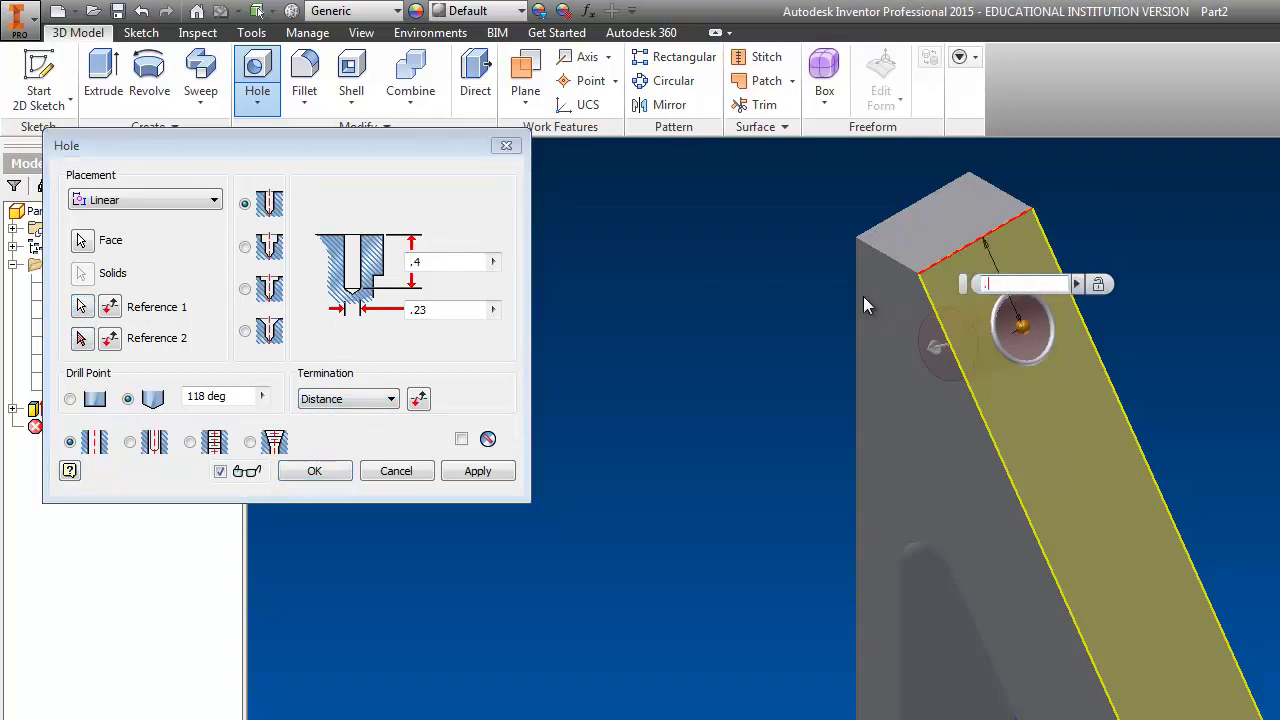
type("336")
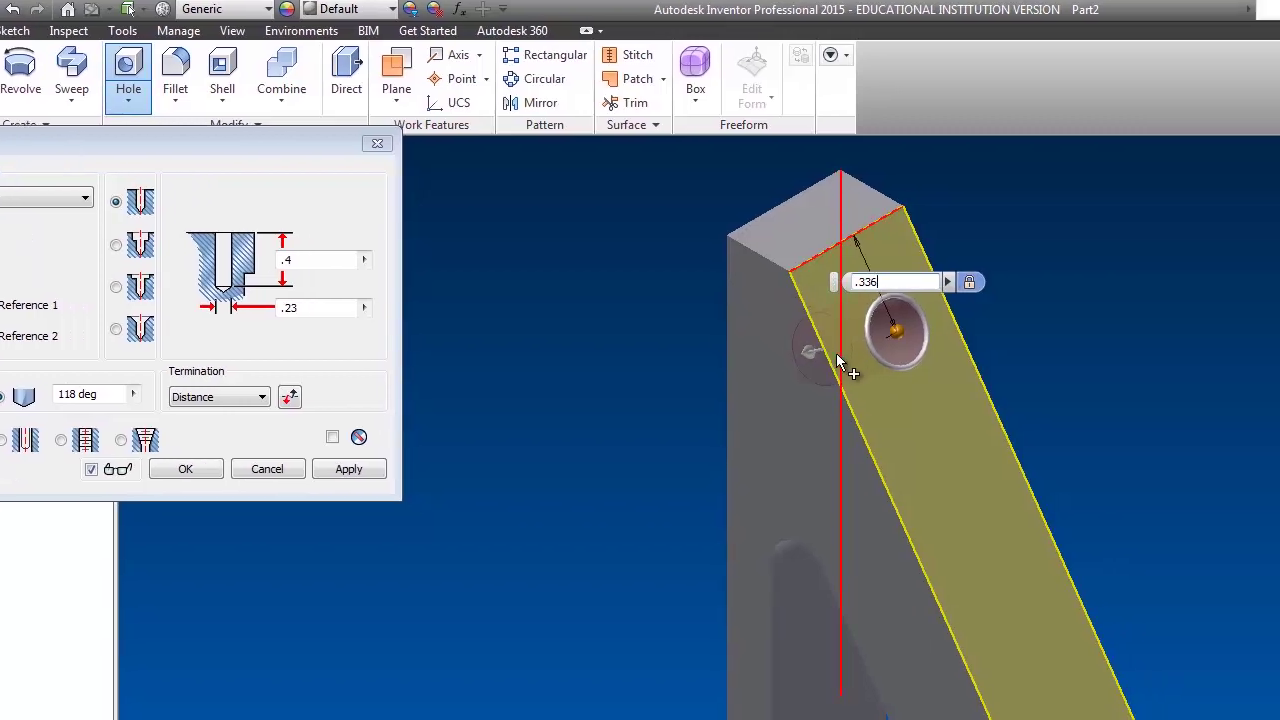
left_click(836, 358)
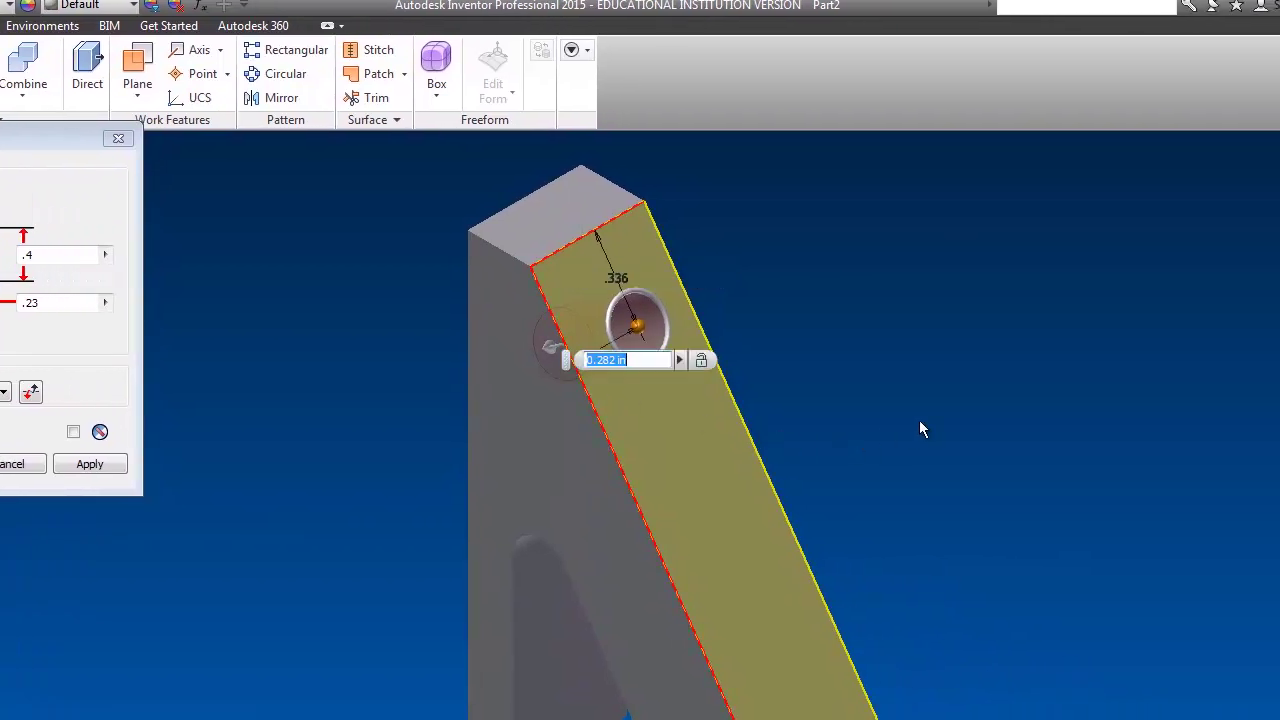
type(".25")
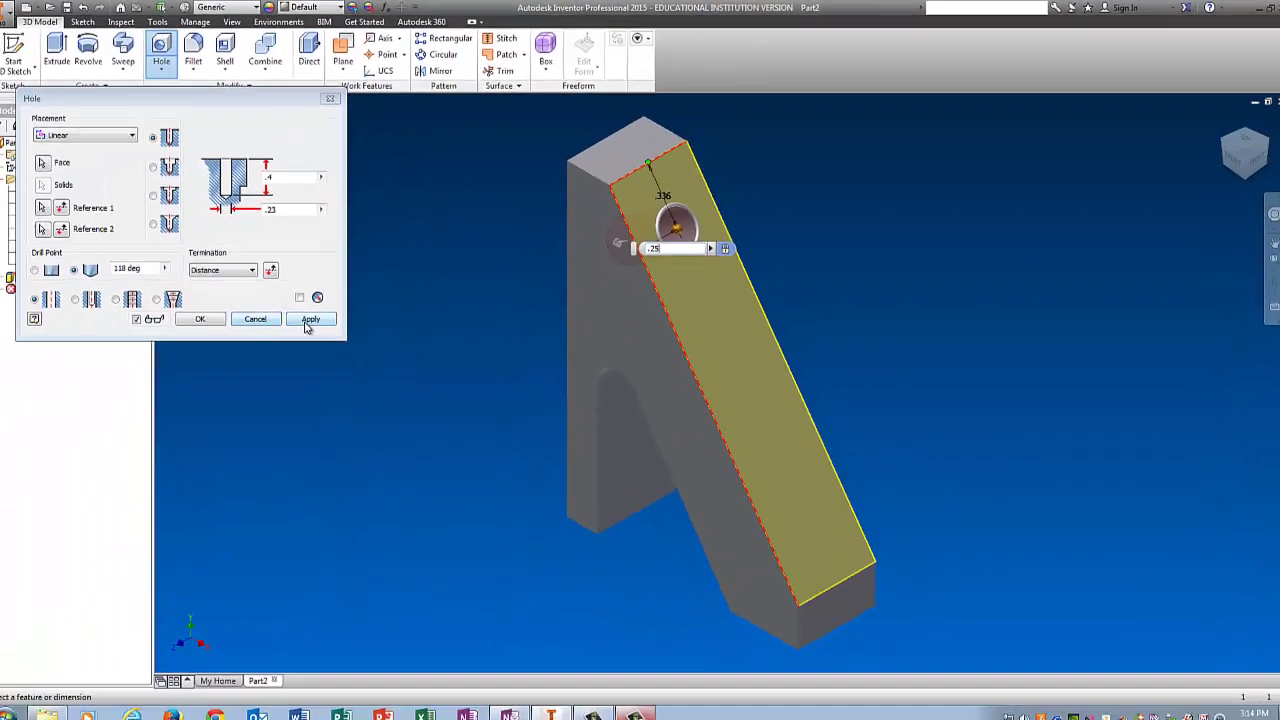
left_click(309, 320)
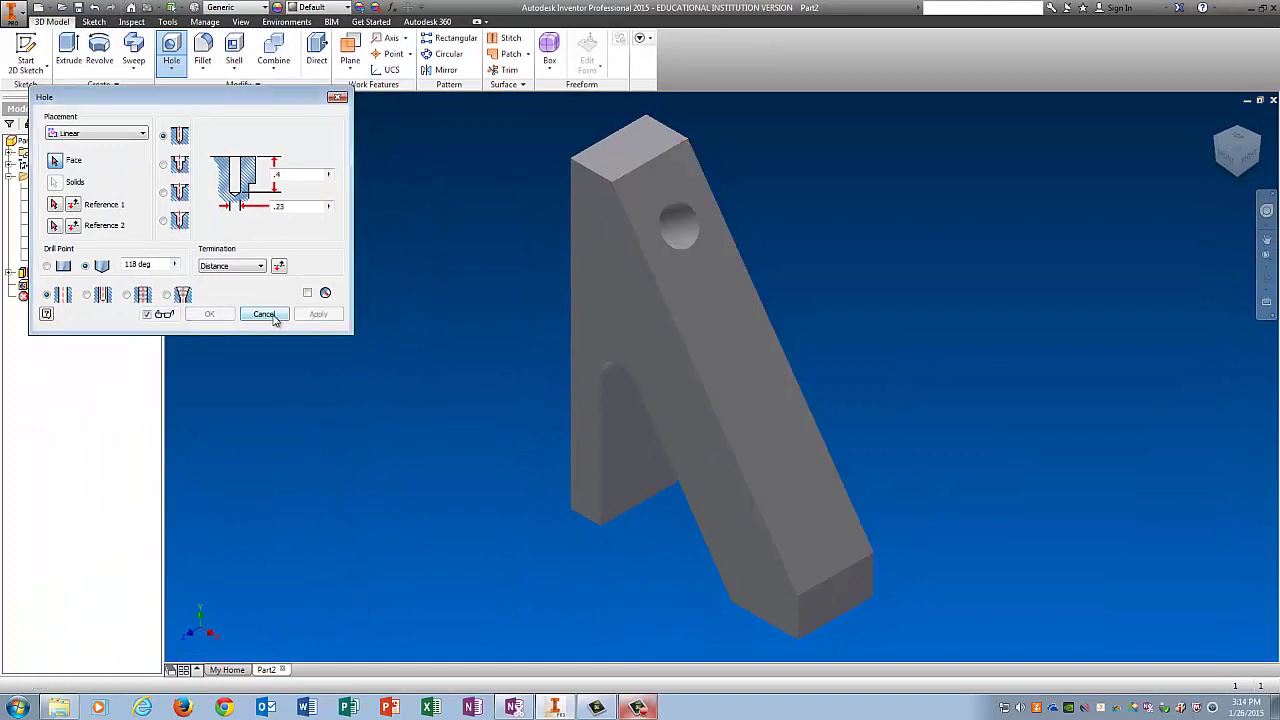
left_click(274, 318)
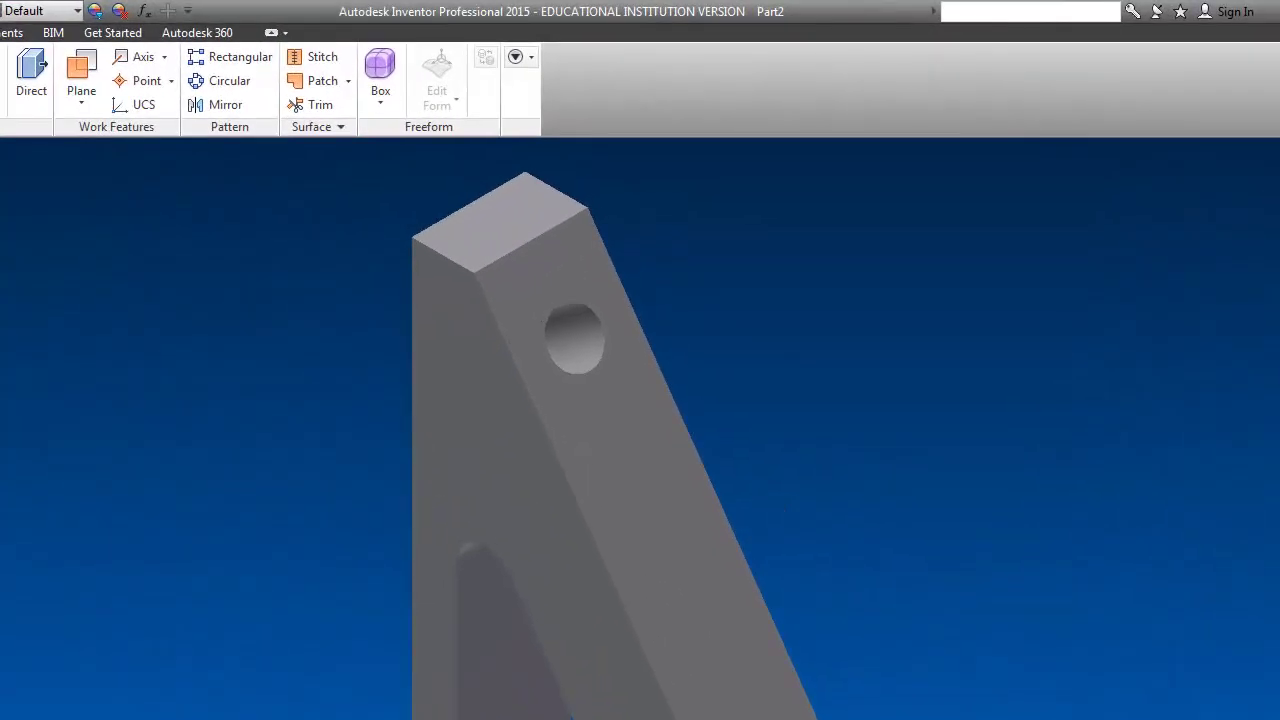
- Create a second hole on the slanted face, 0.736 in from the top edge and 0.25 in from the long front edge
key("h")
left_click(625, 445)
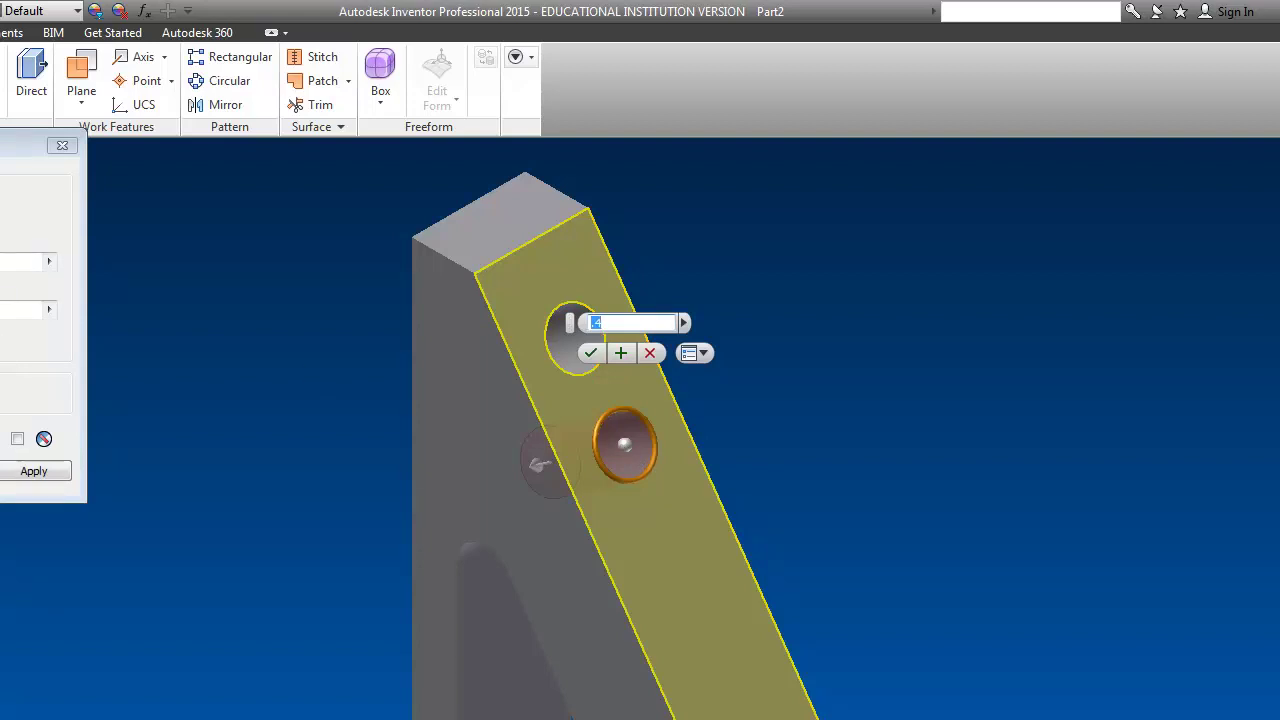
left_click(536, 243)
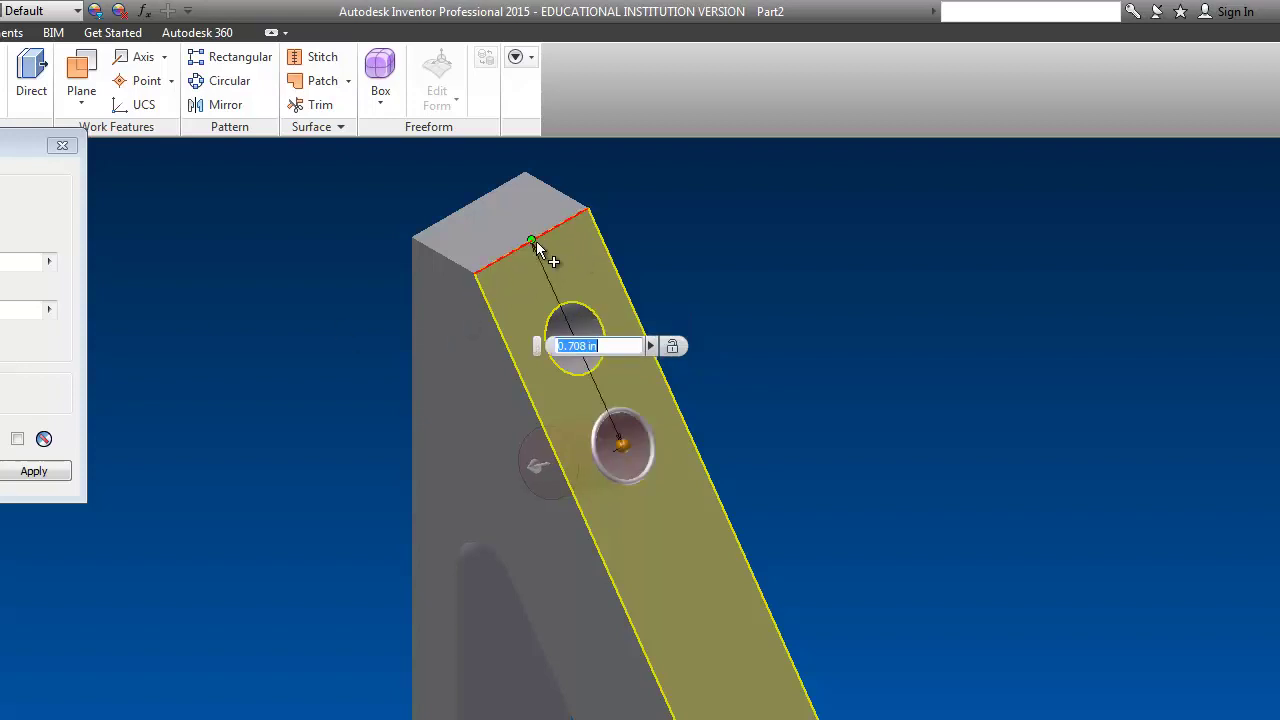
type(".7")
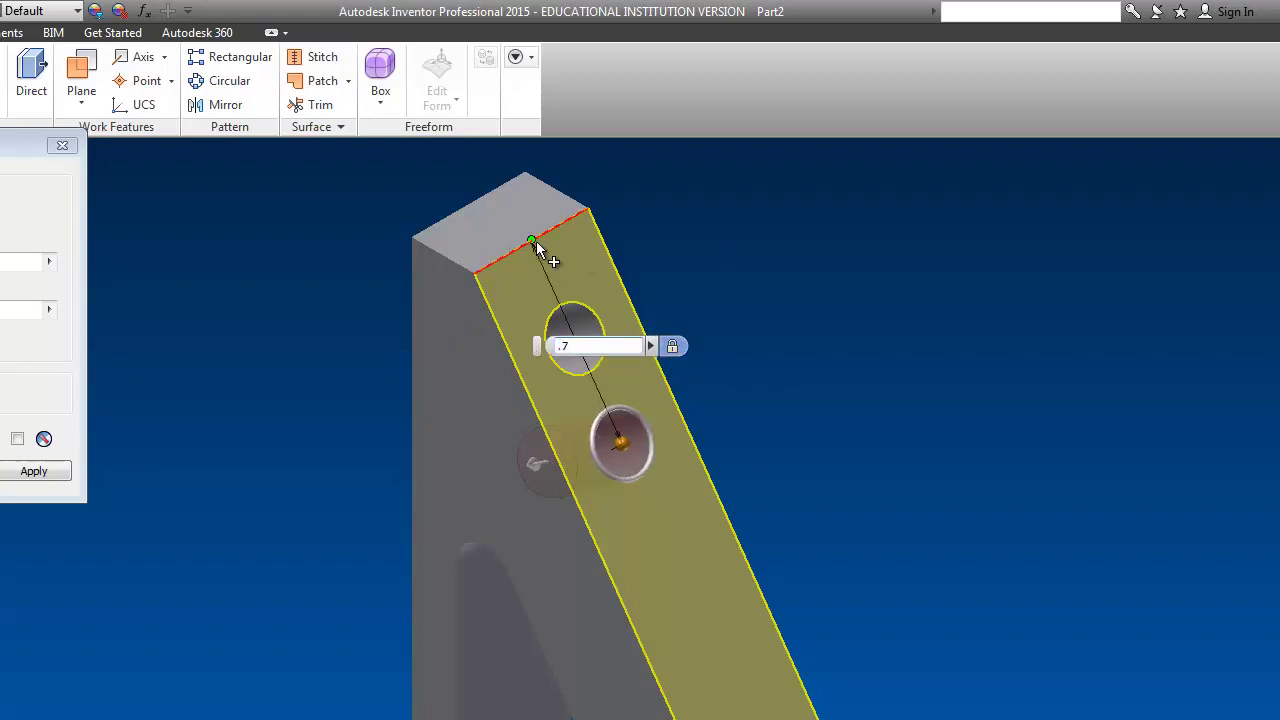
type("36")
left_click(565, 485)
type(".25")
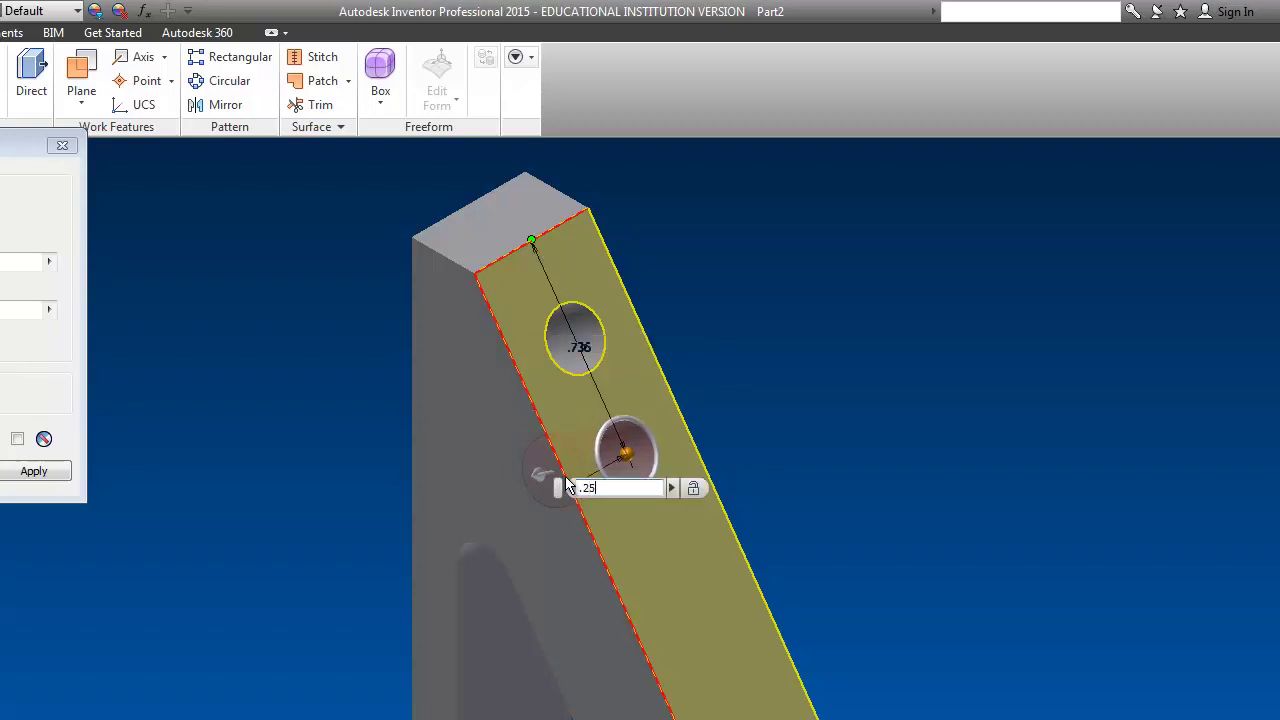
key("Return")
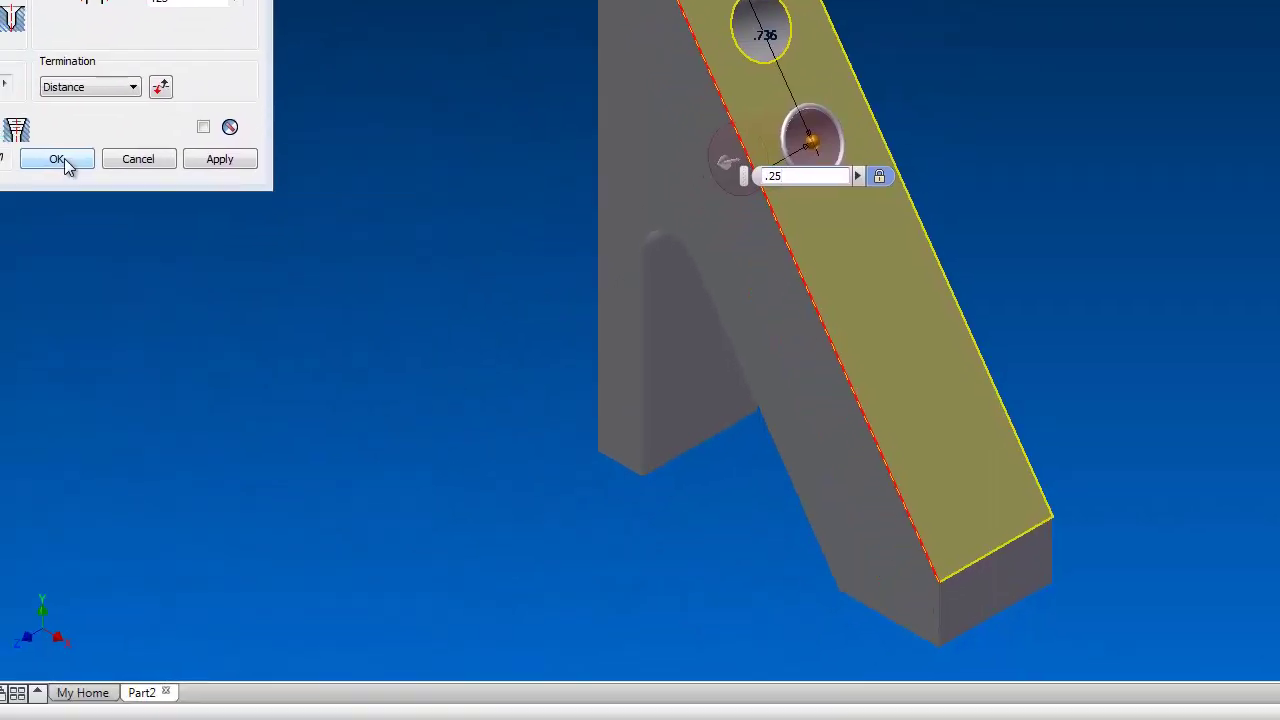
left_click(0, 471)
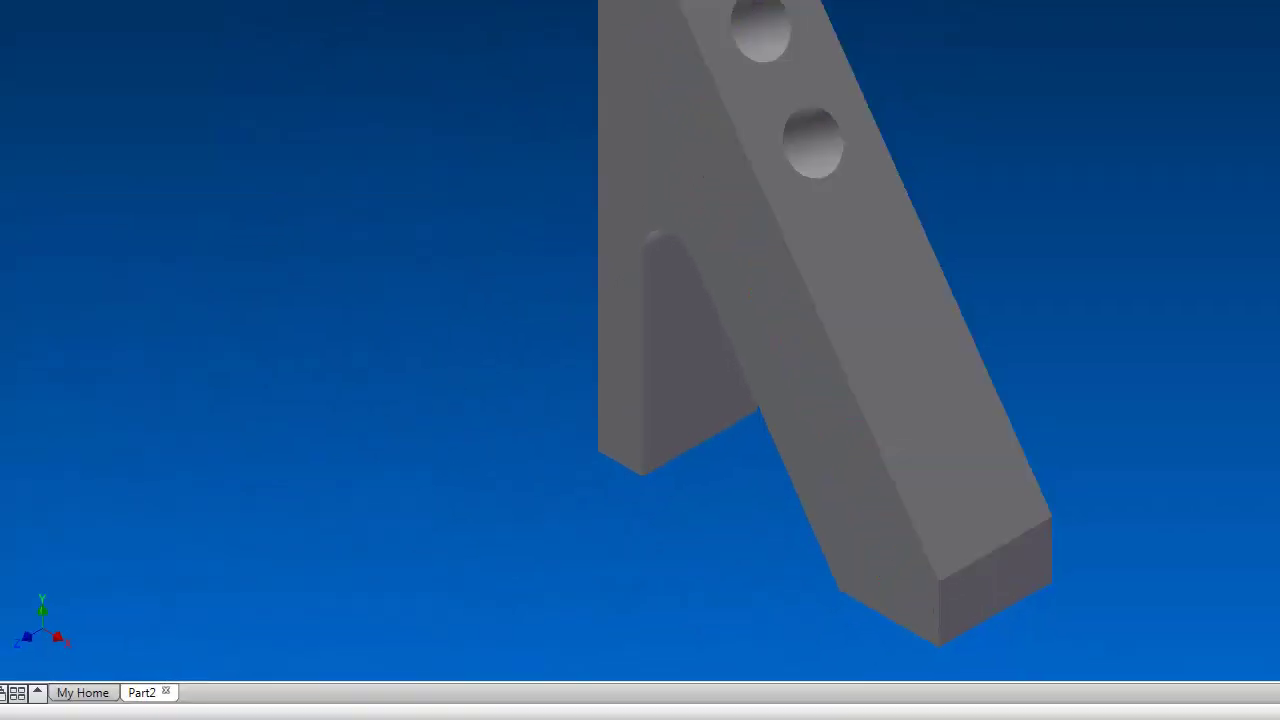
- Create a third hole on the slanted face, 1.186 in from the top edge and 0.25 in from the long front edge
key("h")
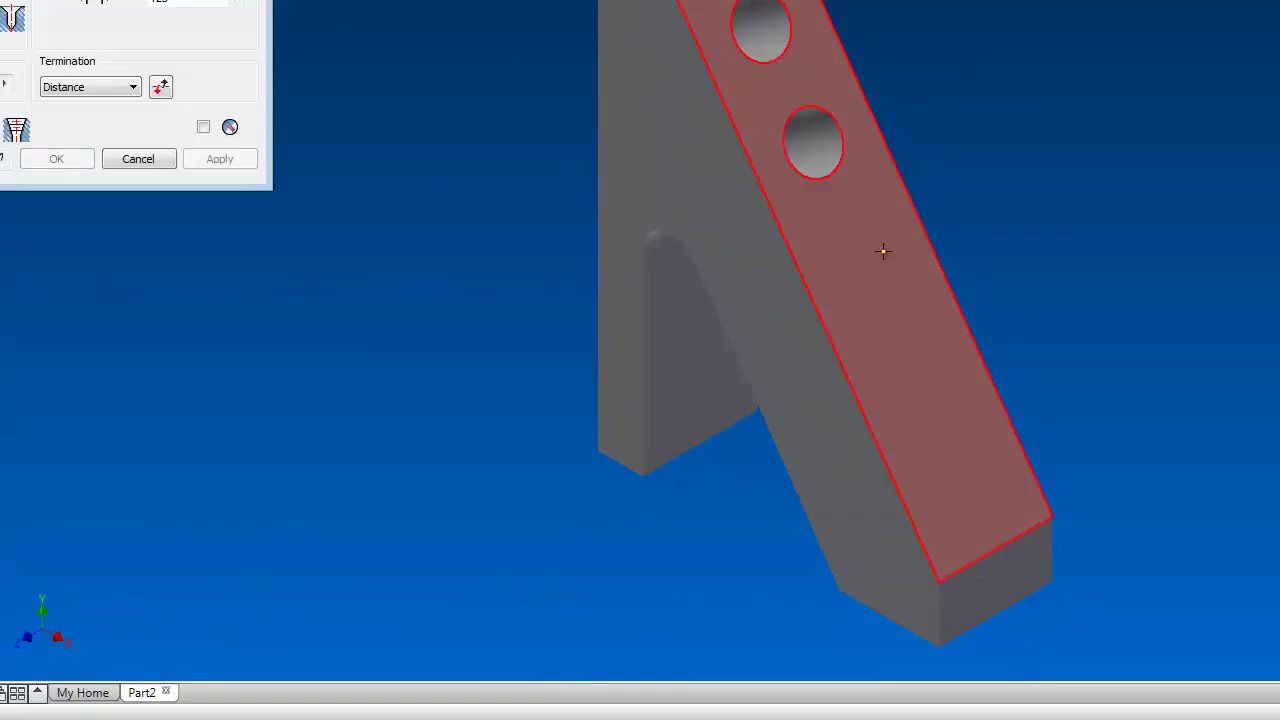
left_click(865, 255)
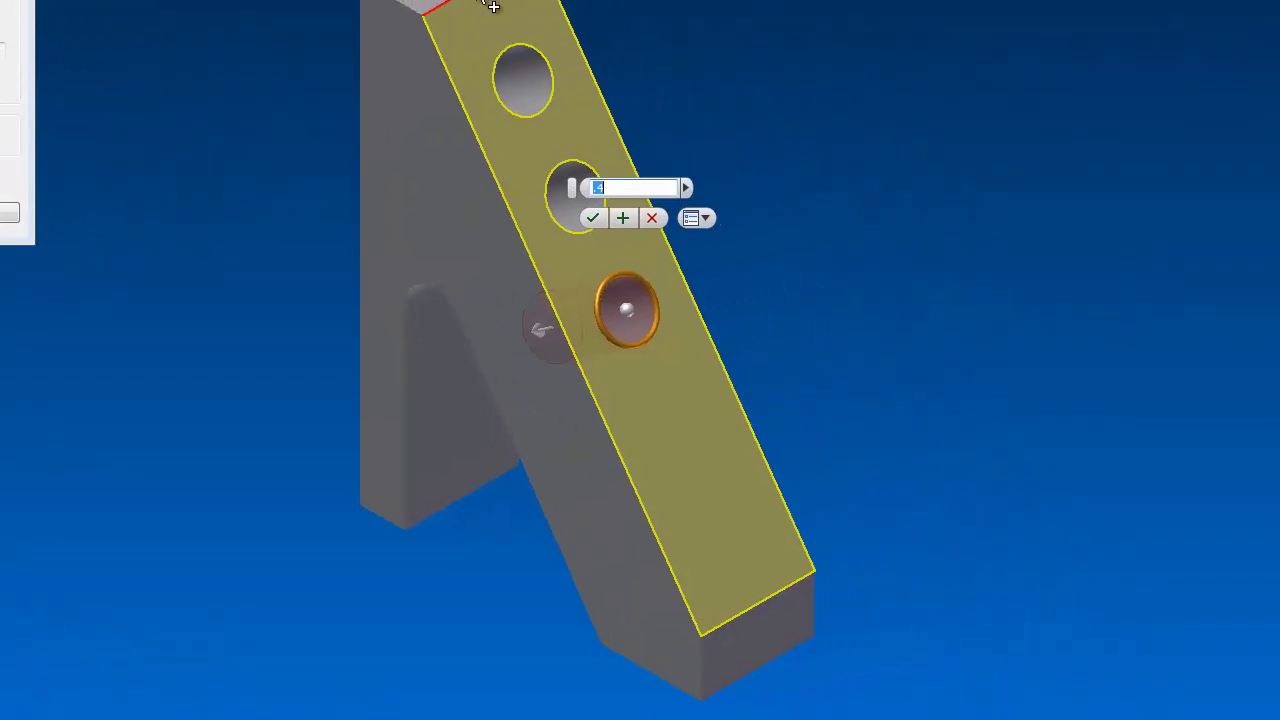
left_click(572, 0)
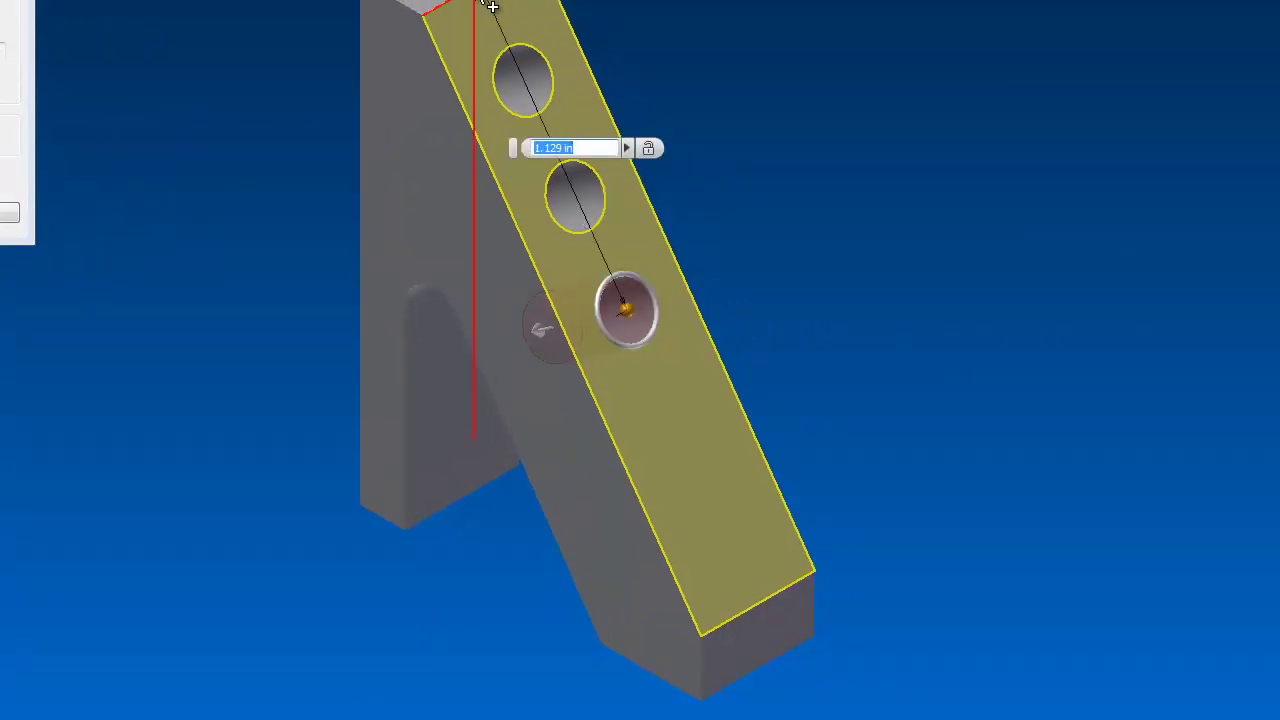
type("1.186")
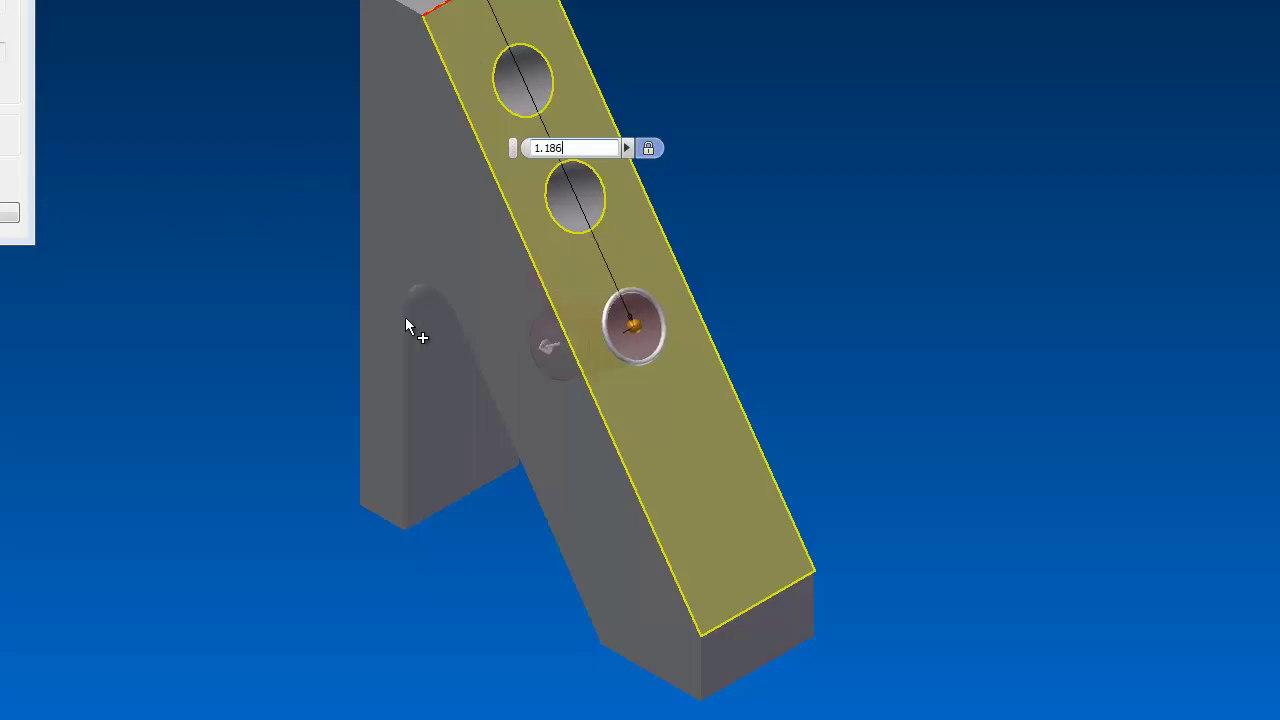
left_click(574, 358)
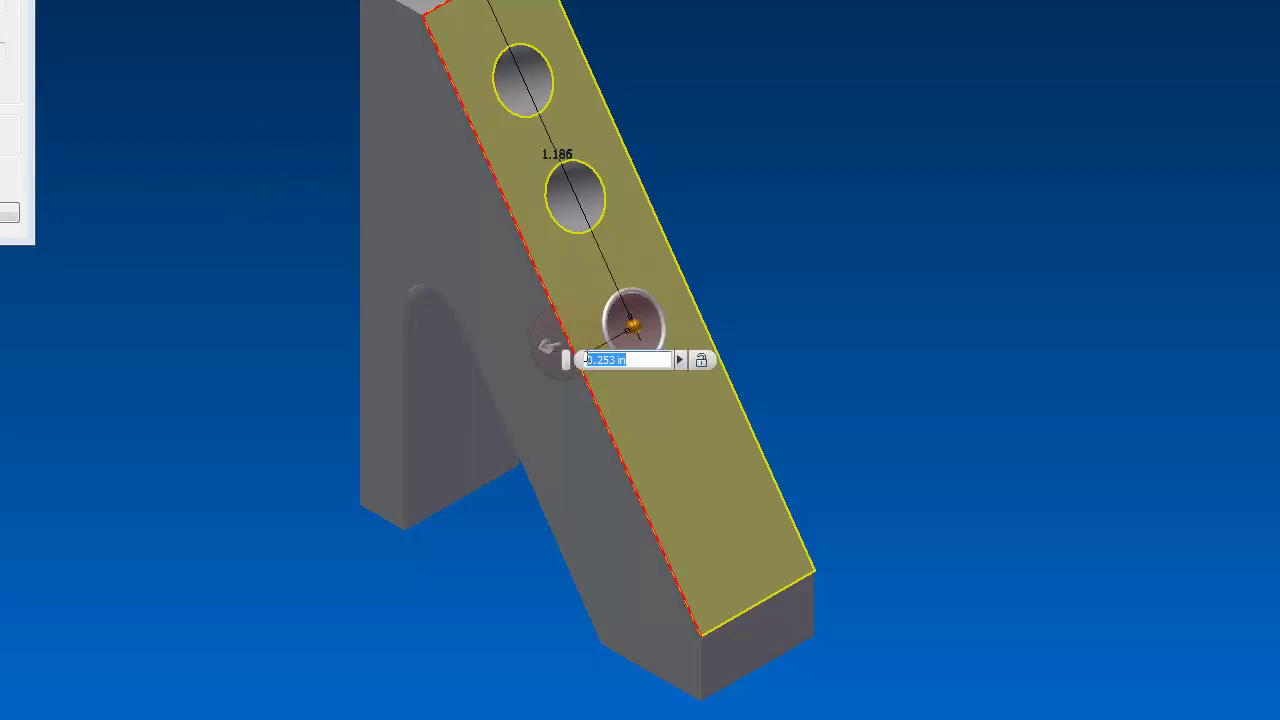
type("1")
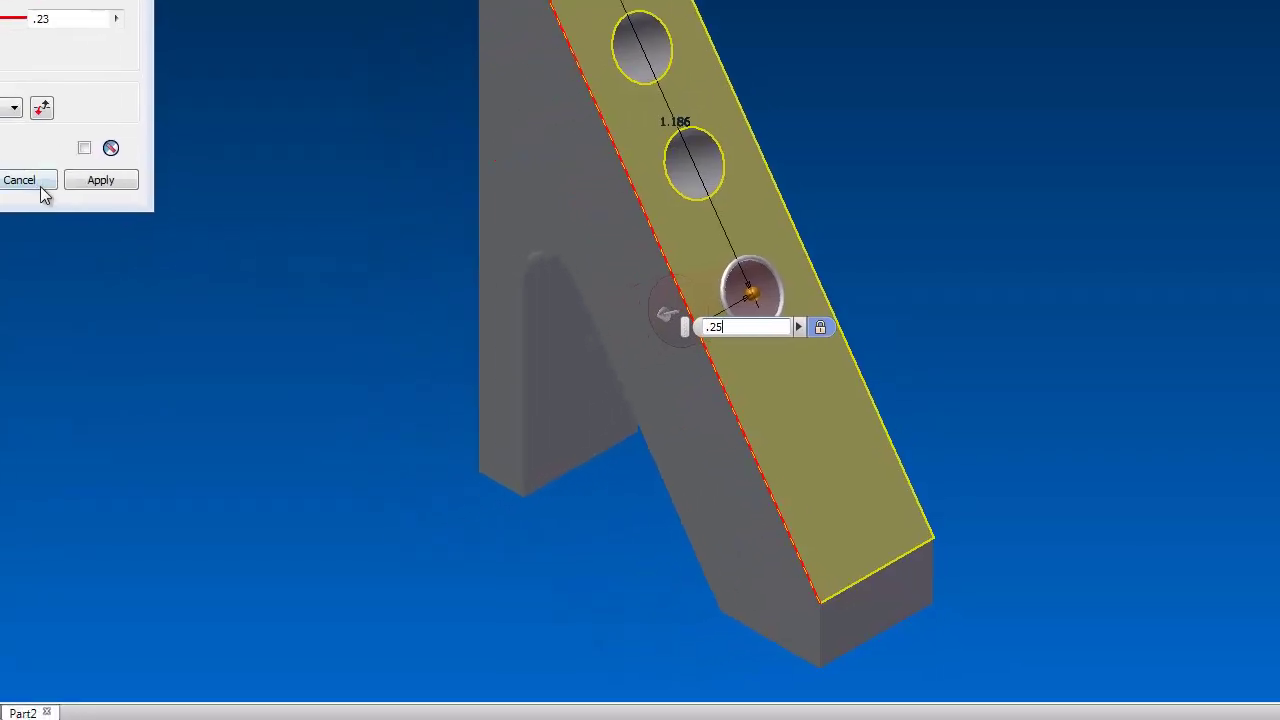
left_click(95, 152)
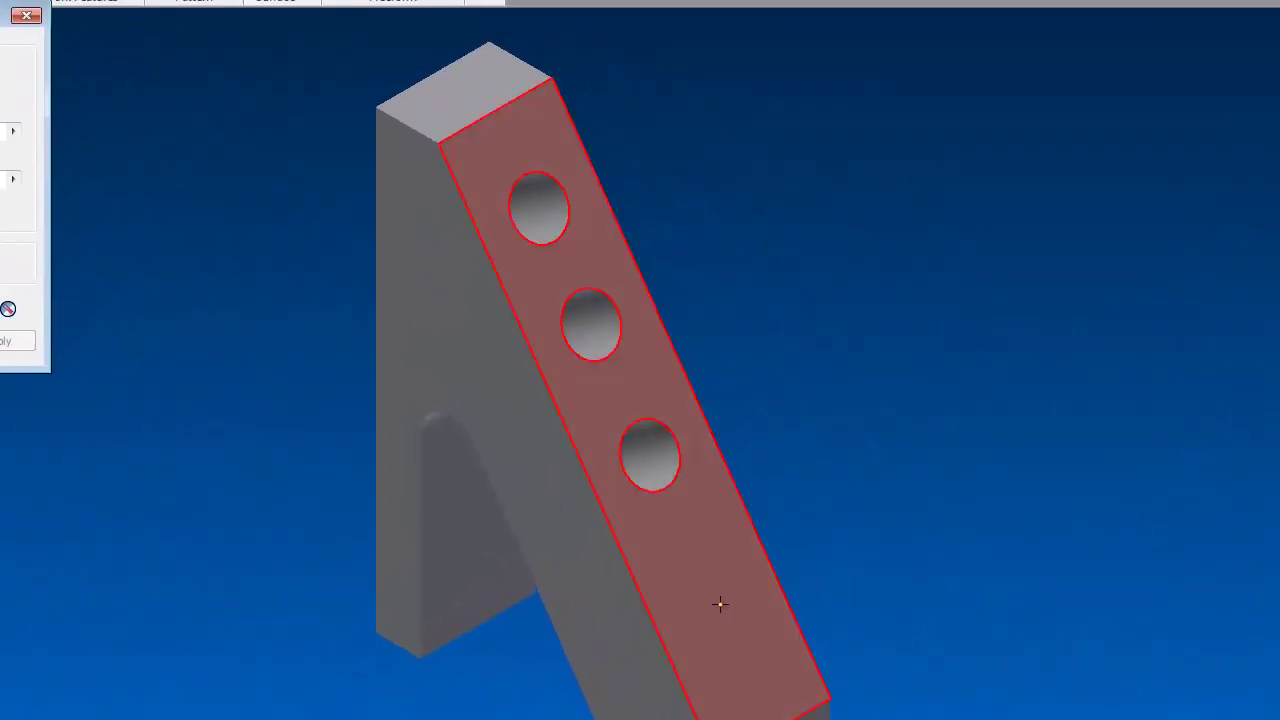
- Place a fourth hole on the slanted face, 1.736 in from the top edge and 0.25 in from the long front edge
left_click(958, 406)
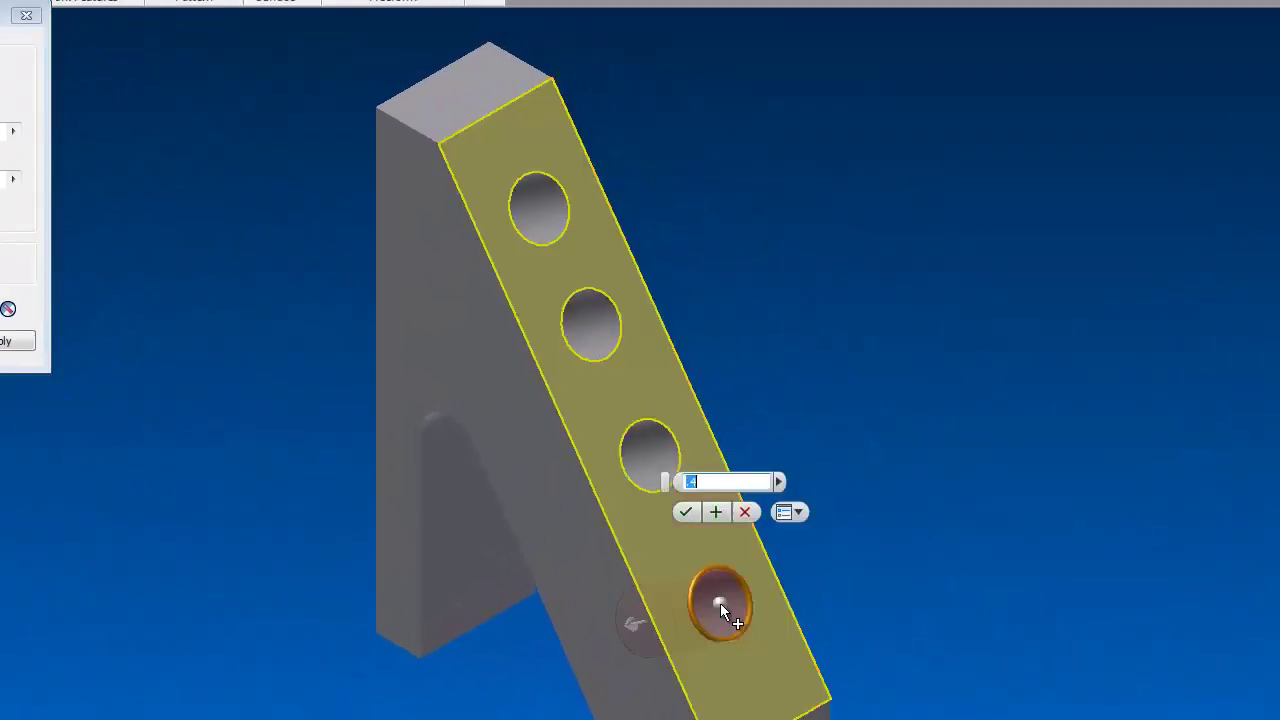
left_click(494, 110)
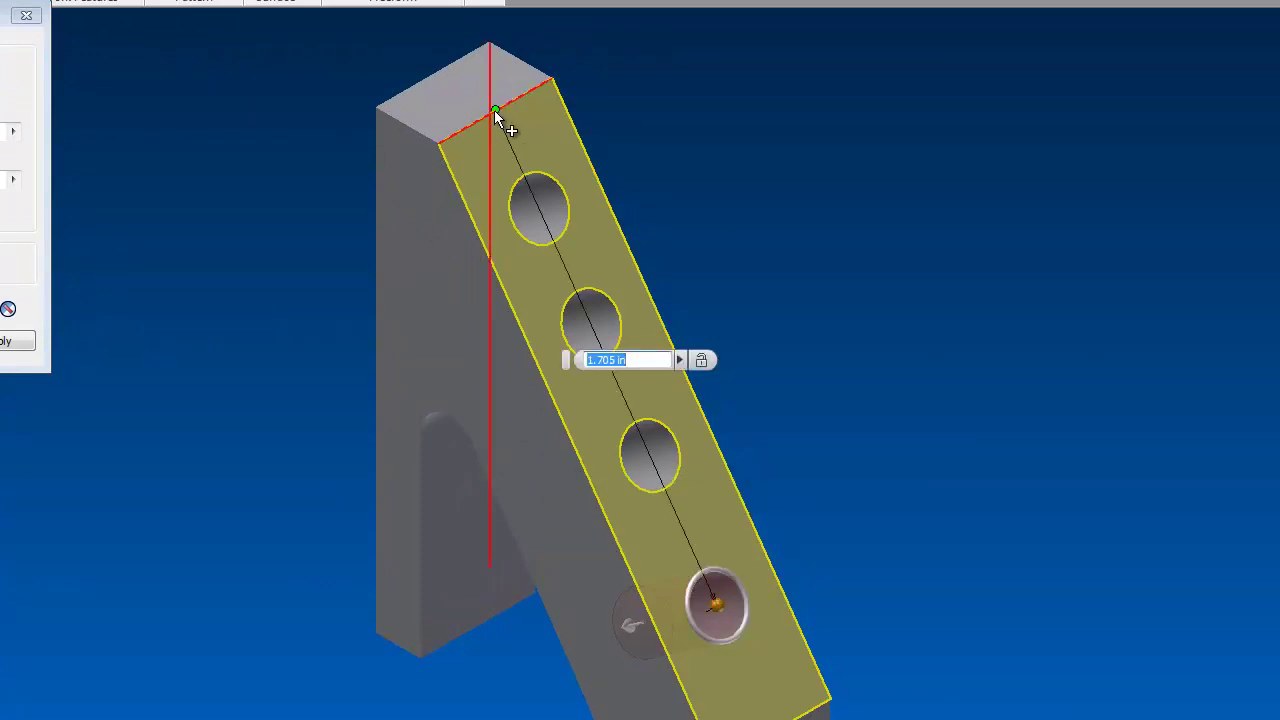
type("1.7")
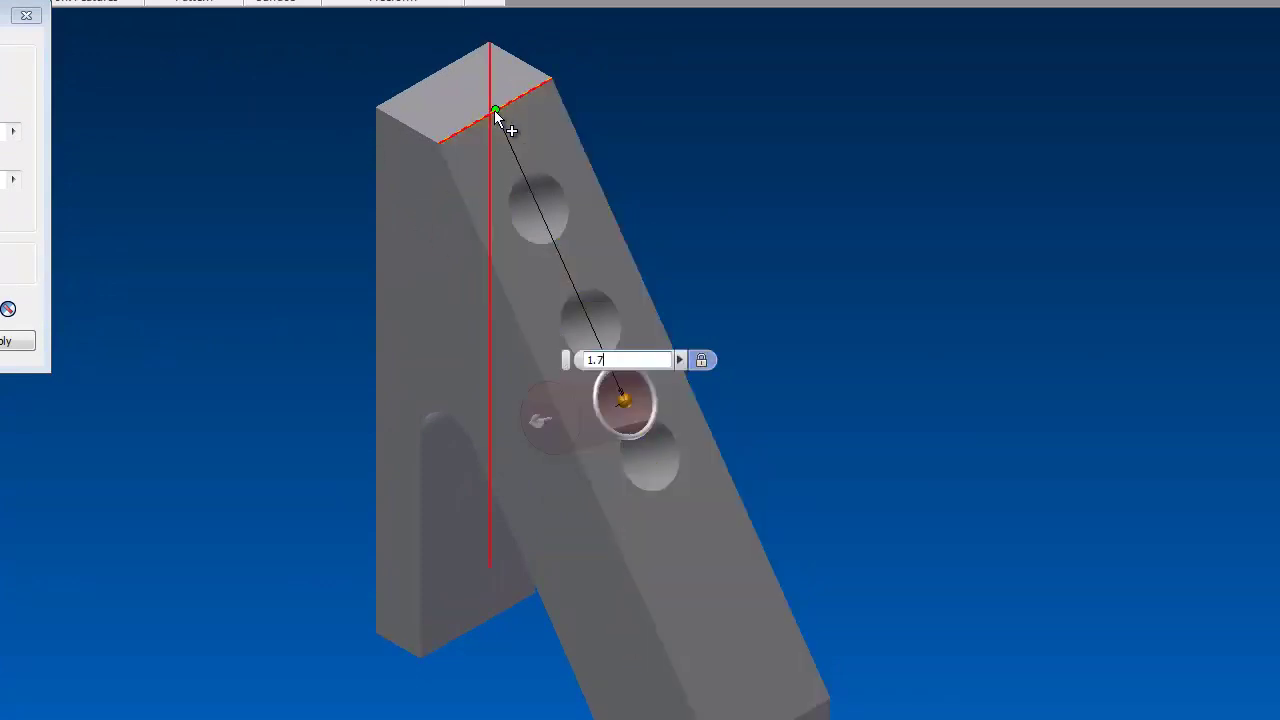
type("36")
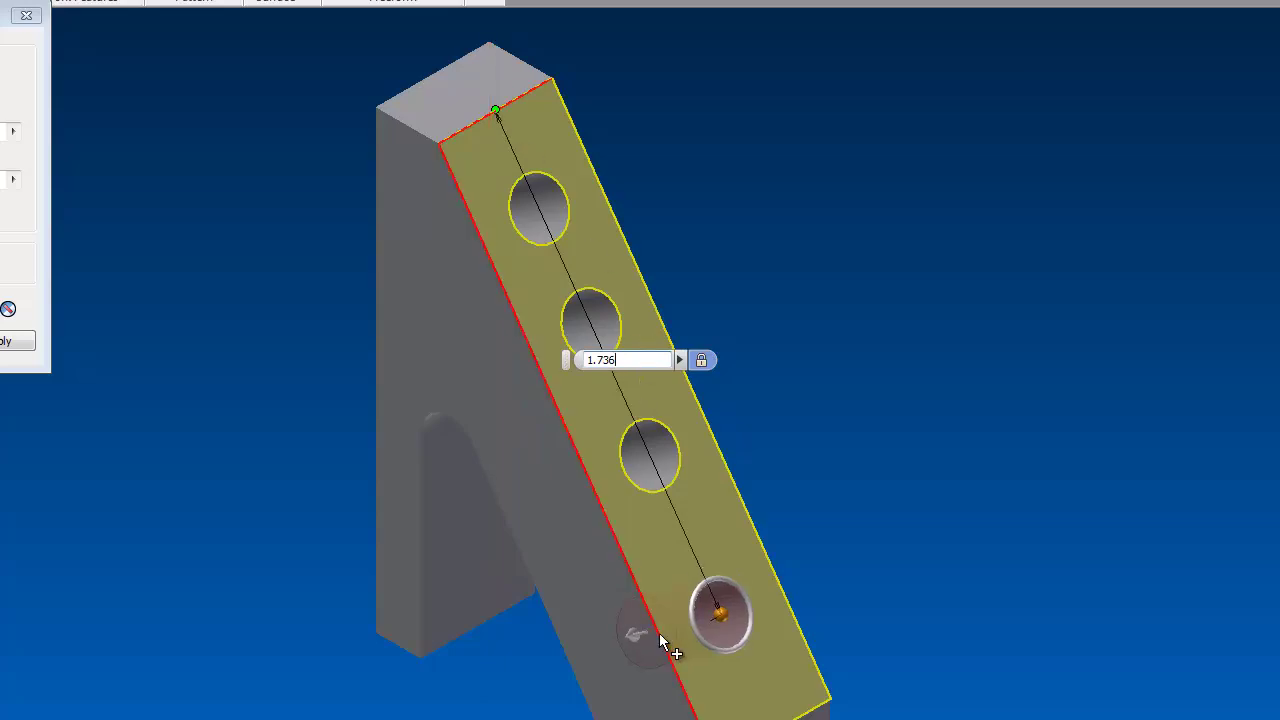
key("Tab")
type(".25")
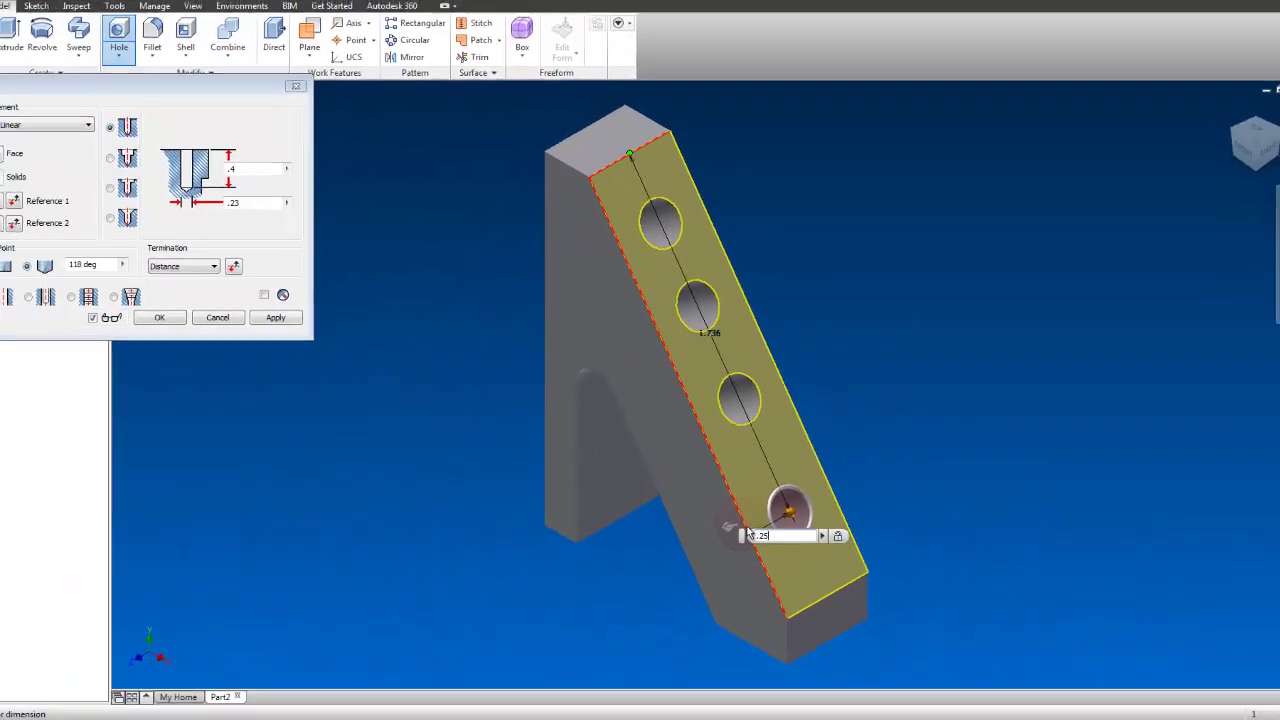